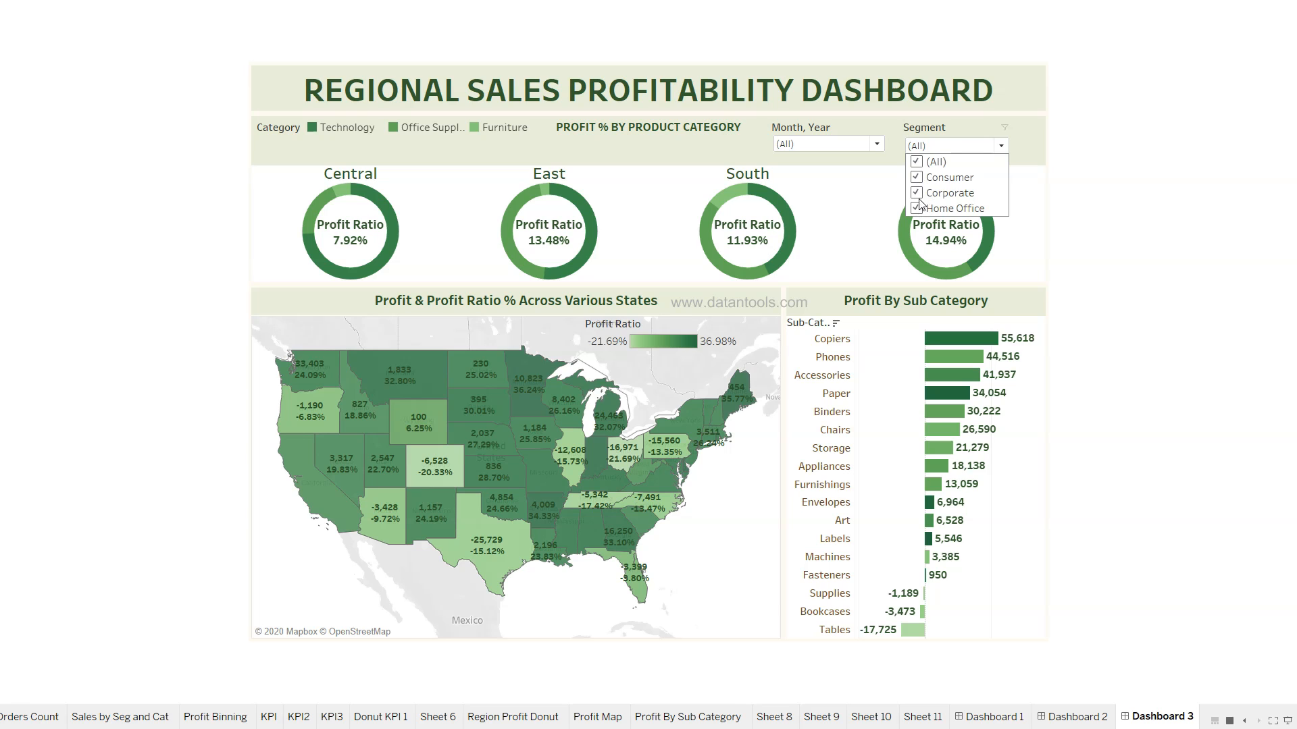
Filter the dashboard to Consumer only by unchecking Corporate and Home Office in Segment
left_click(916, 193)
left_click(916, 208)
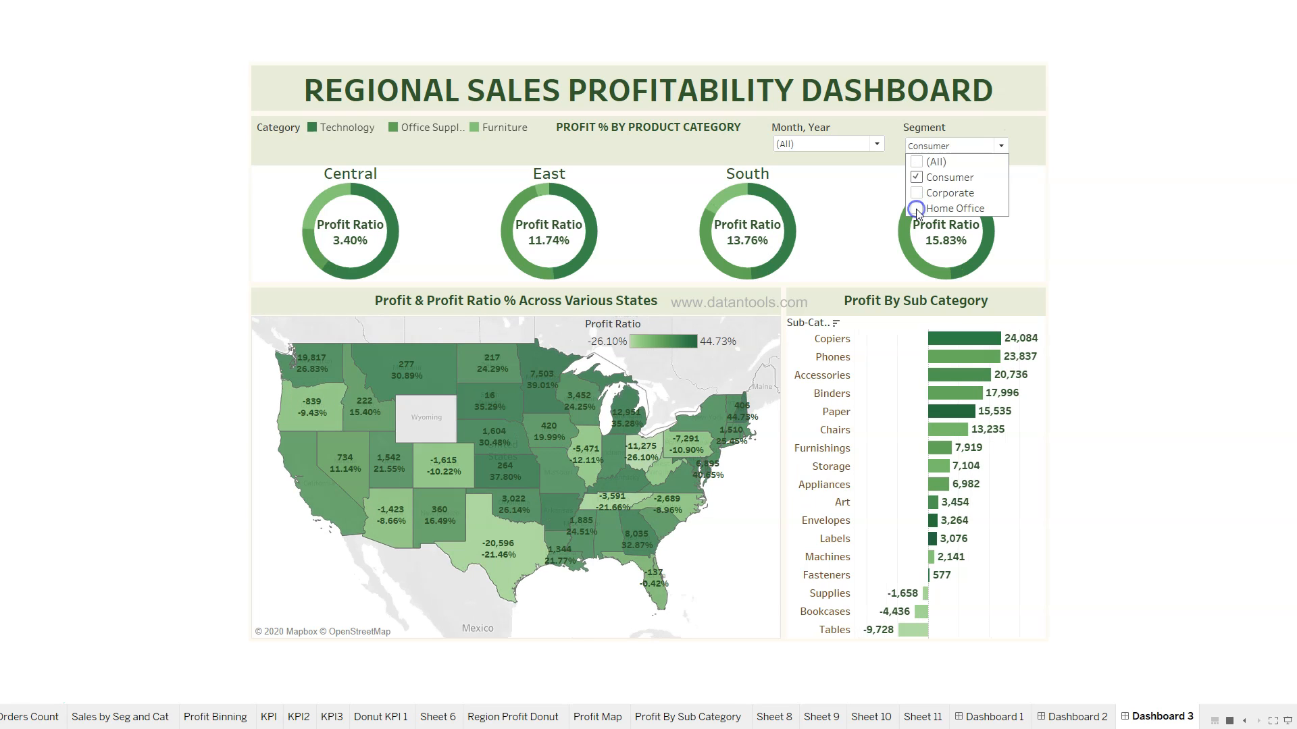
left_click(1088, 219)
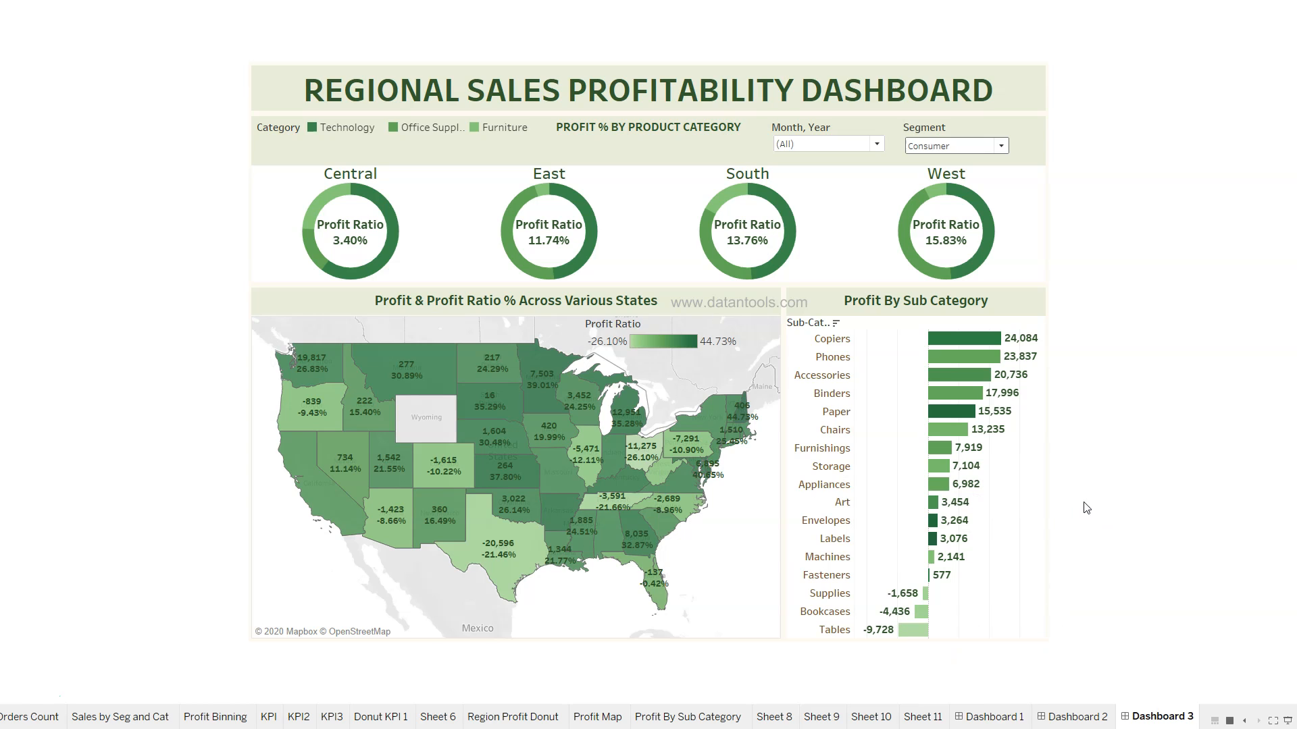
Re-check (All) in the Segment filter, then exit the full-screen presentation
left_click(970, 146)
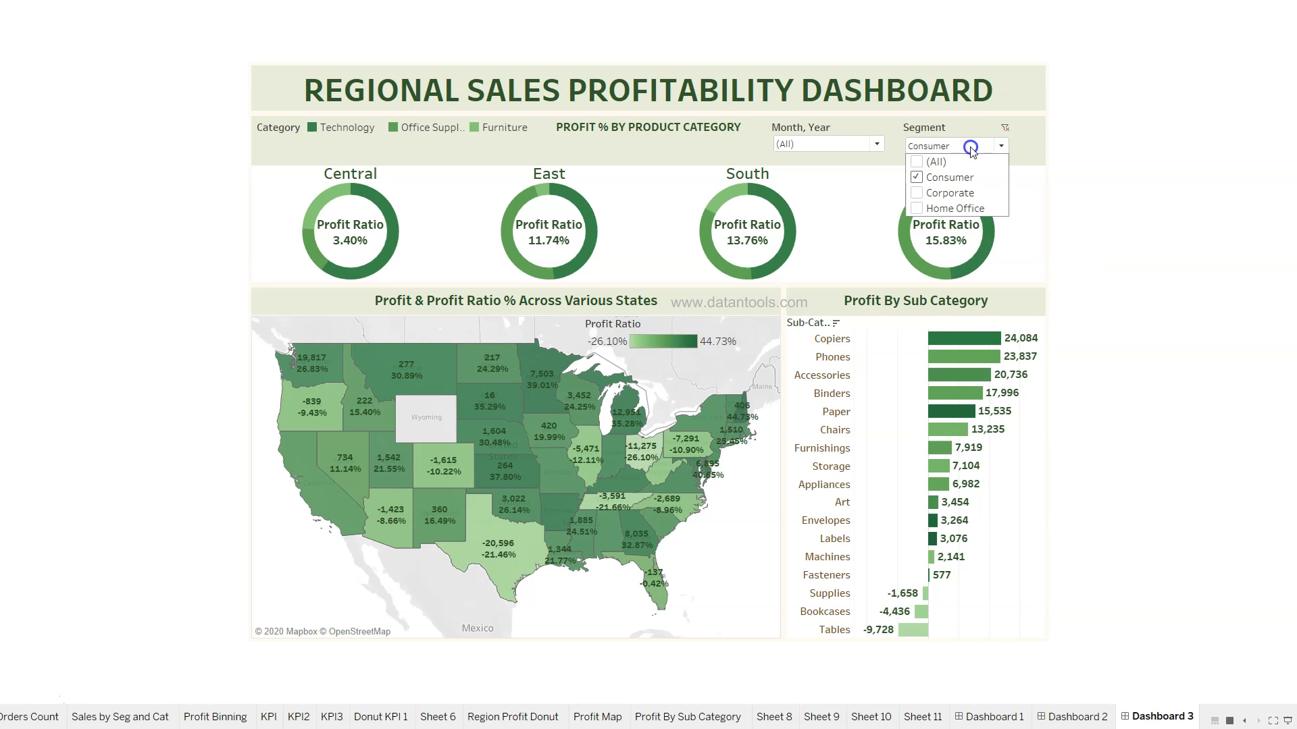
left_click(918, 163)
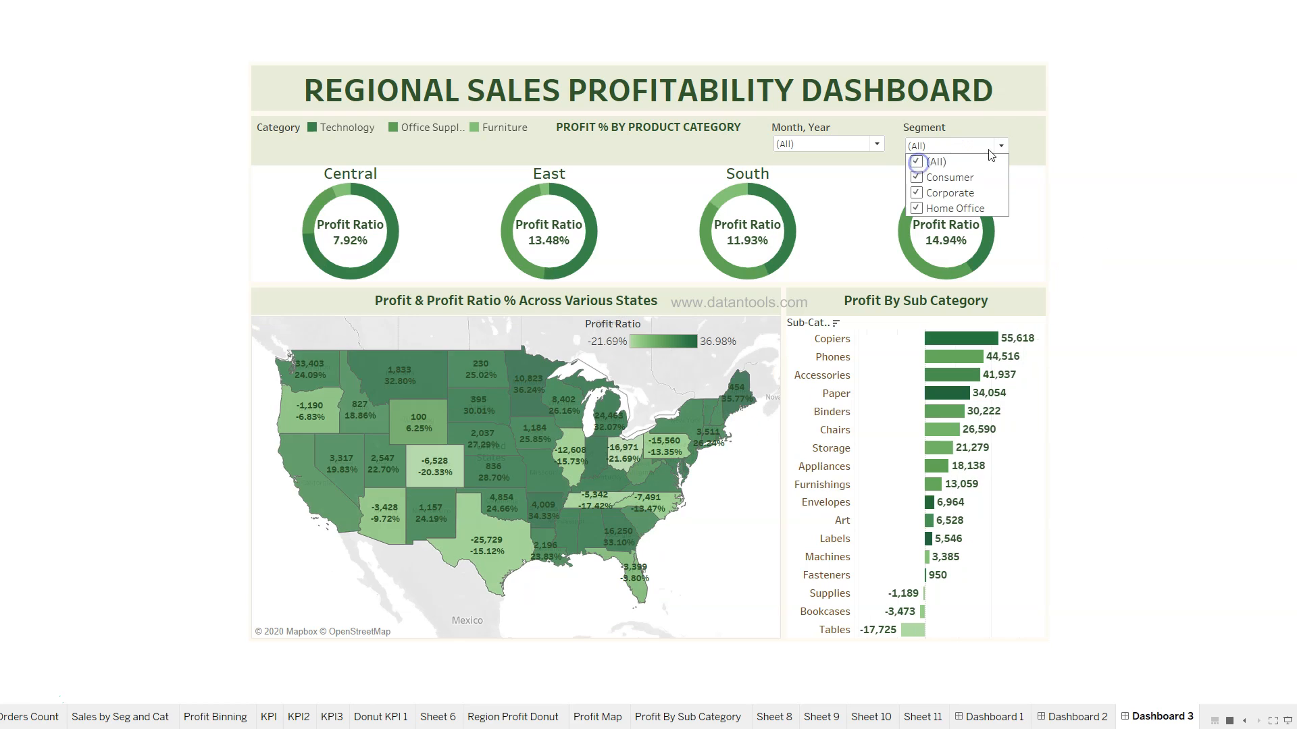
left_click(1136, 277)
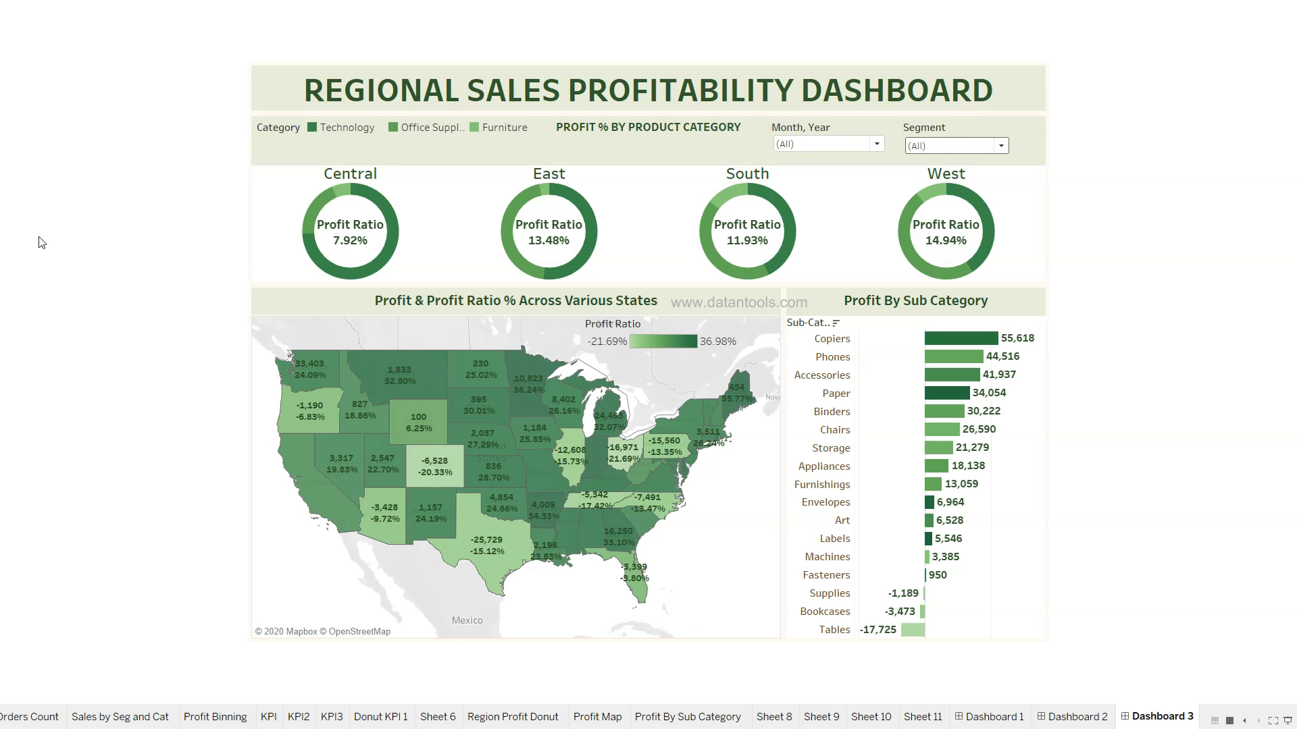
key("Escape")
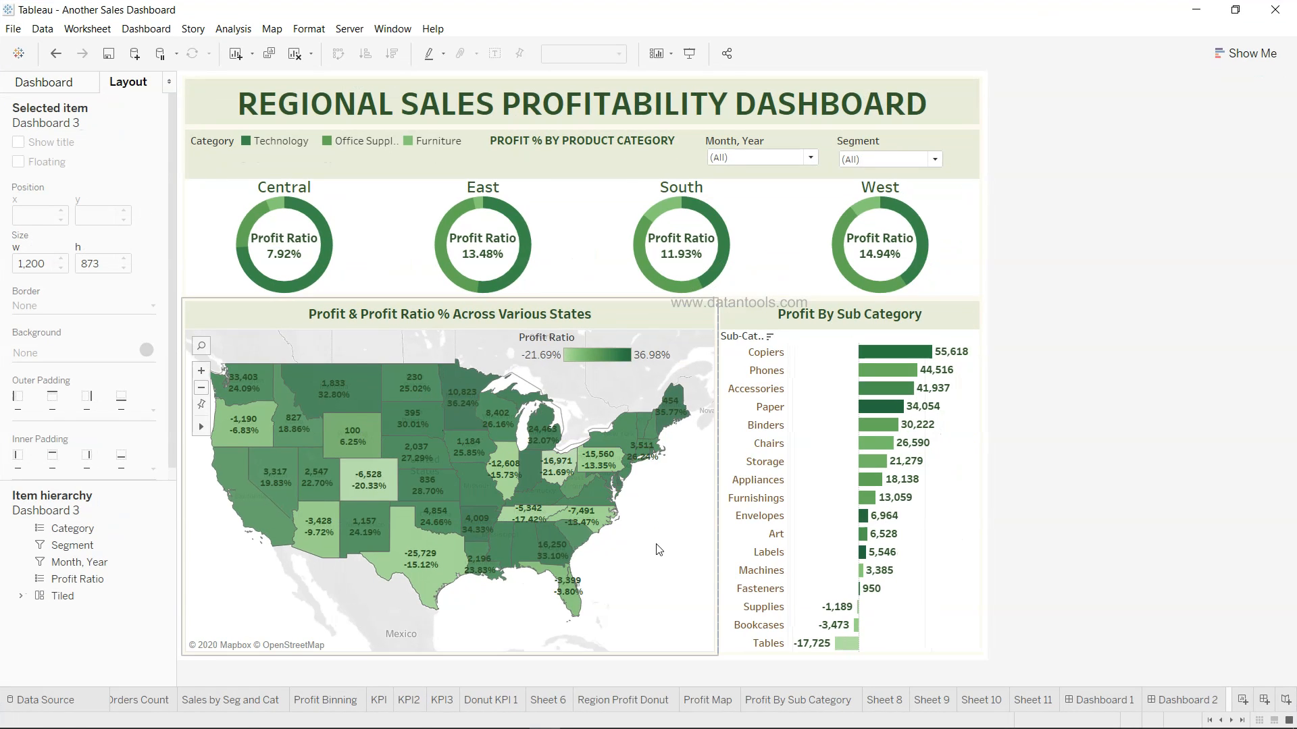
Select the region donut chart, then open the Region Profit Donut worksheet
left_click(601, 234)
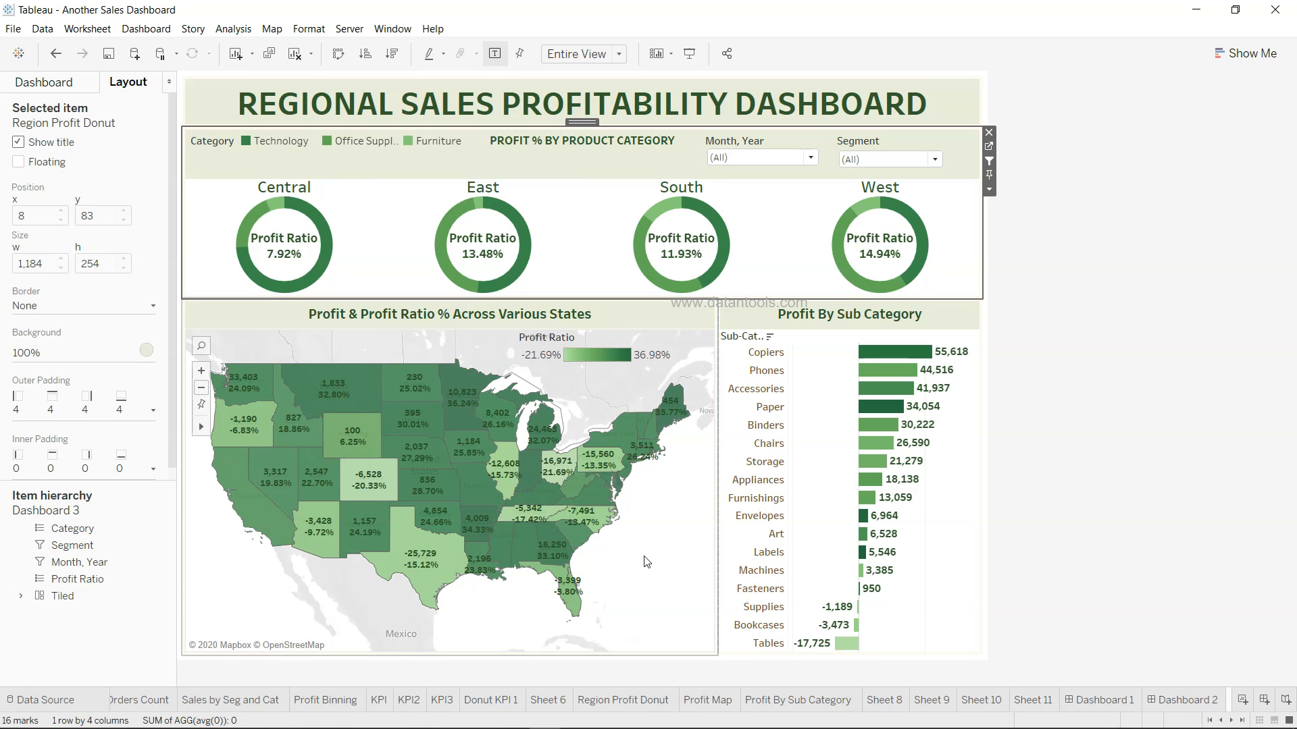
left_click(622, 703)
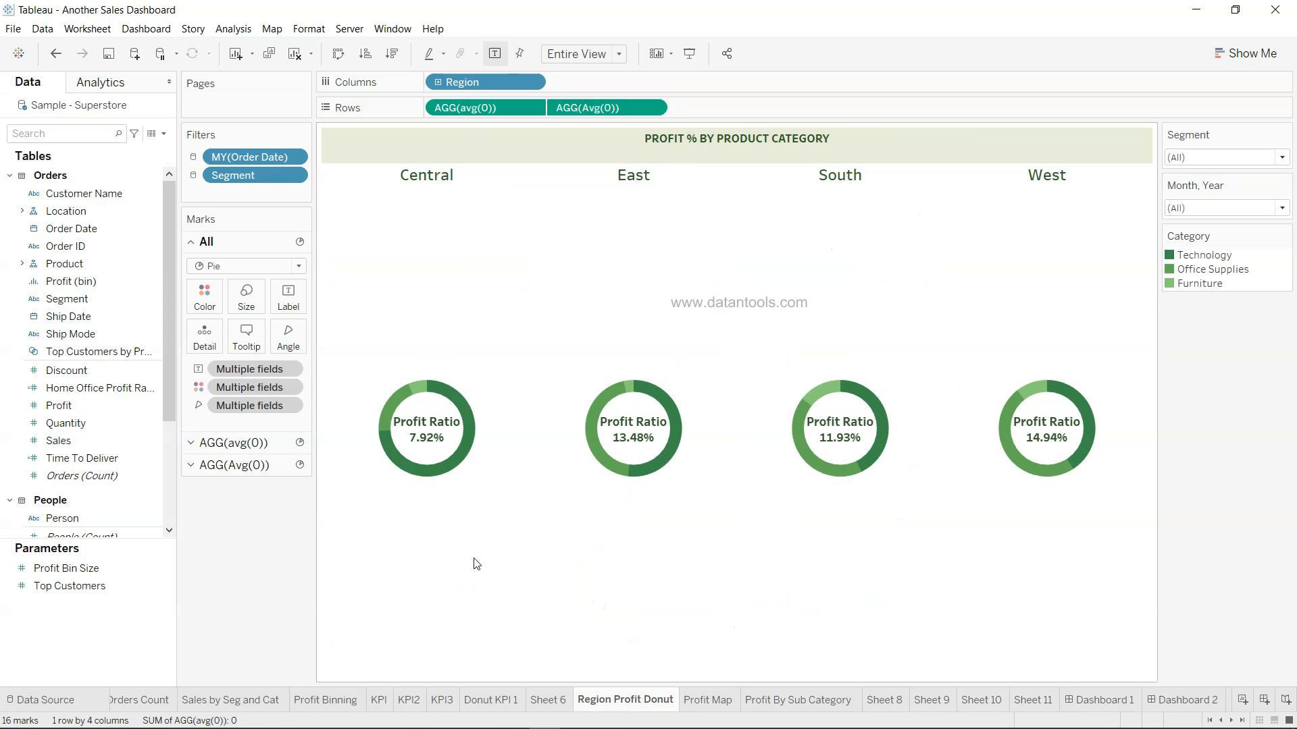
left_click(253, 443)
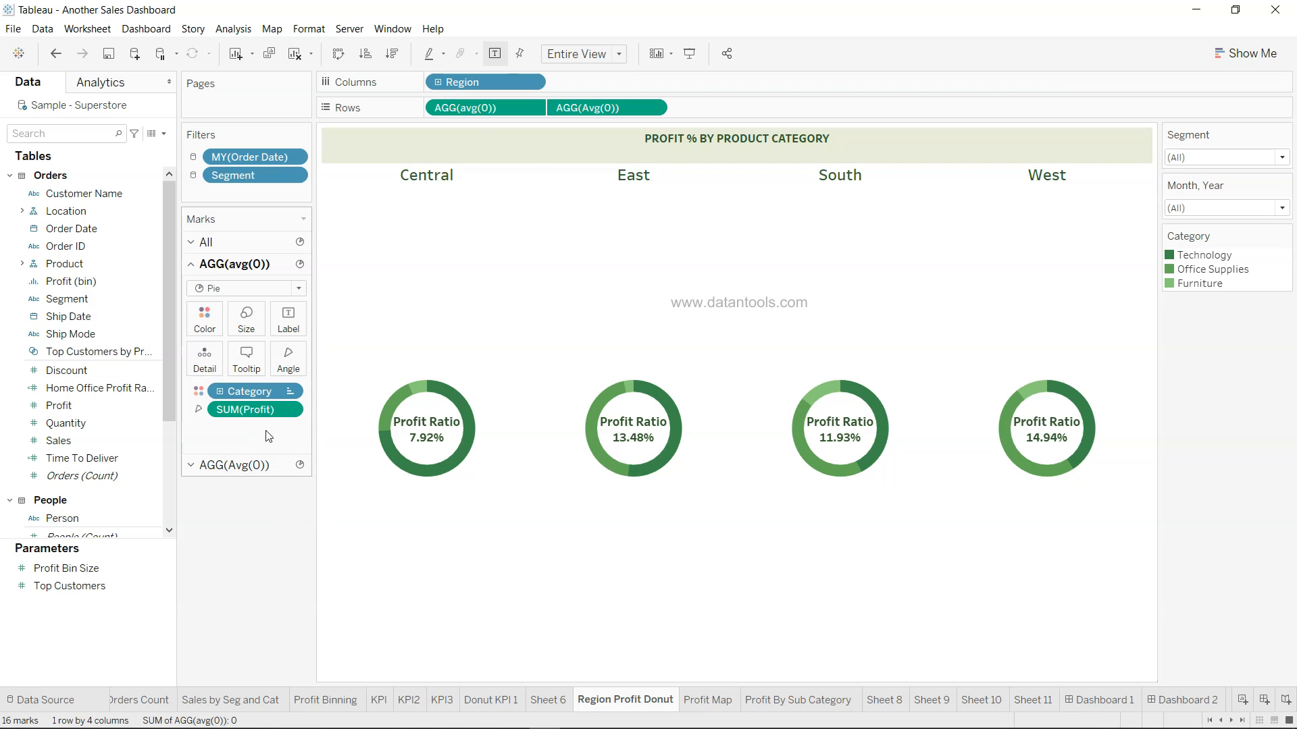
left_click(483, 112)
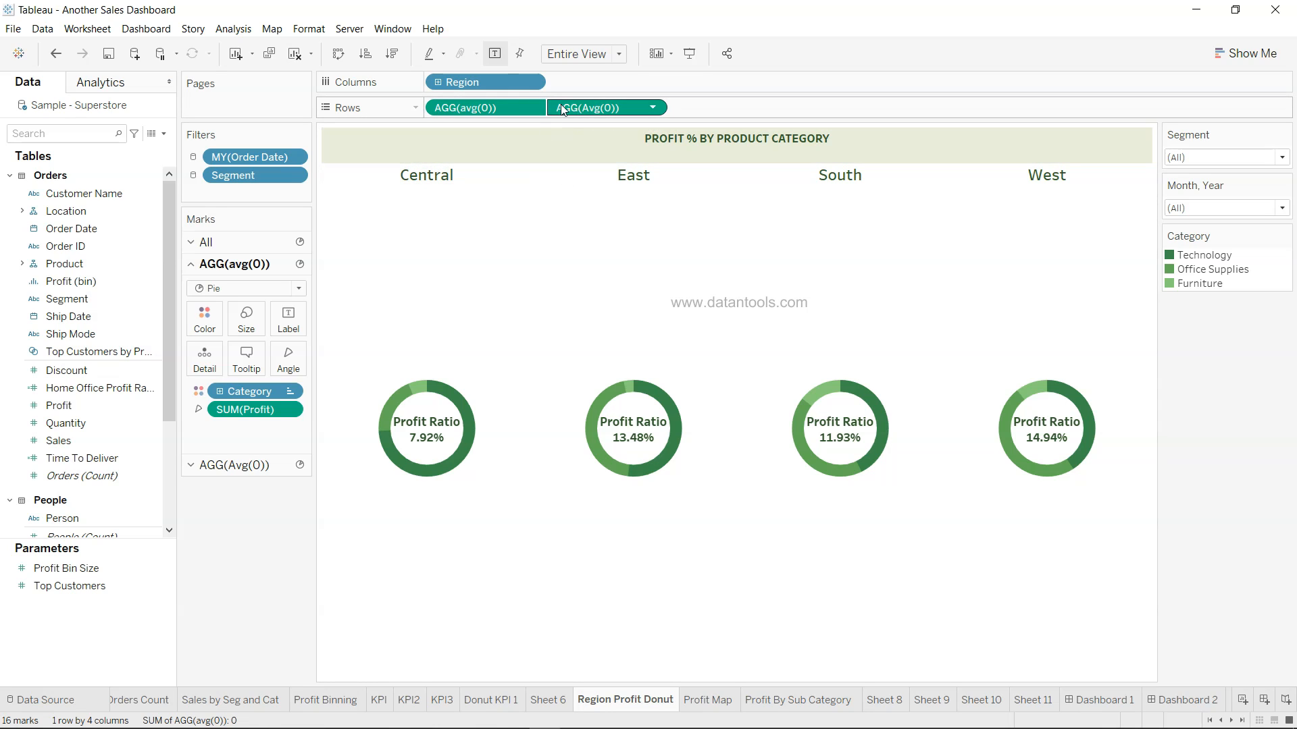
left_click(275, 466)
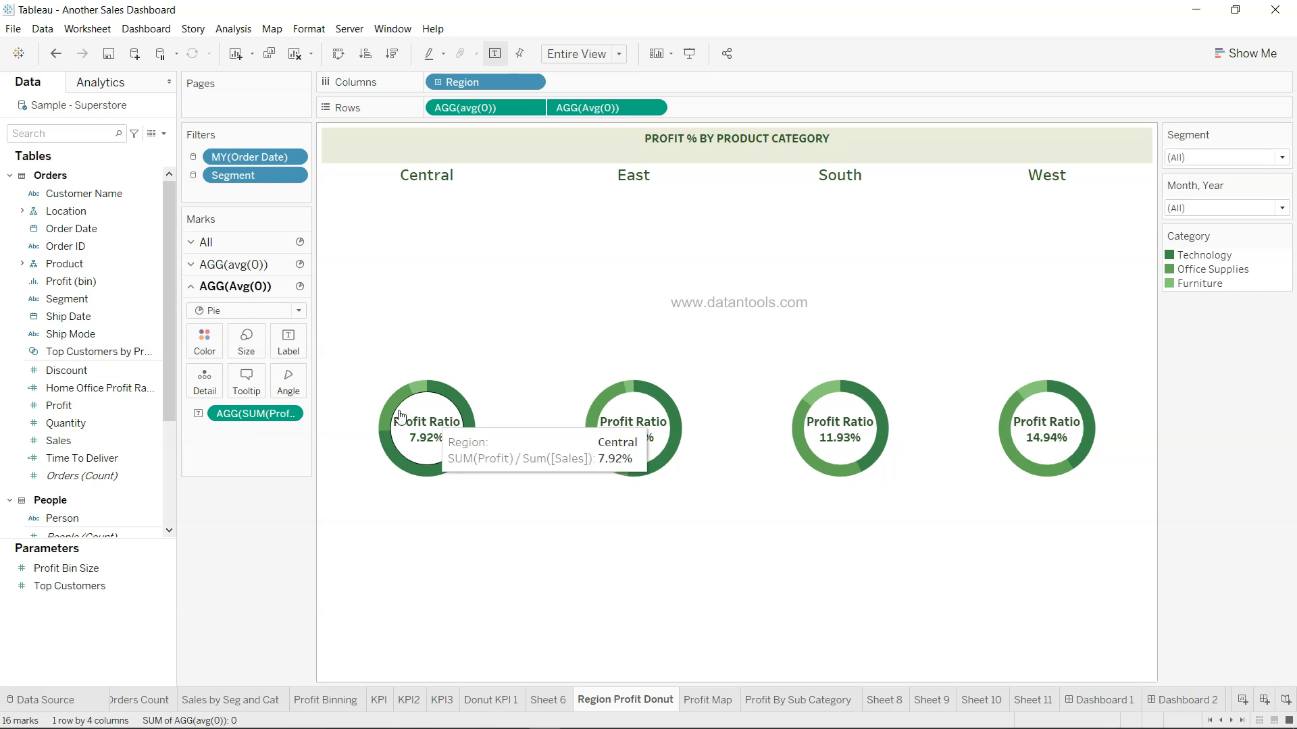
left_click(274, 266)
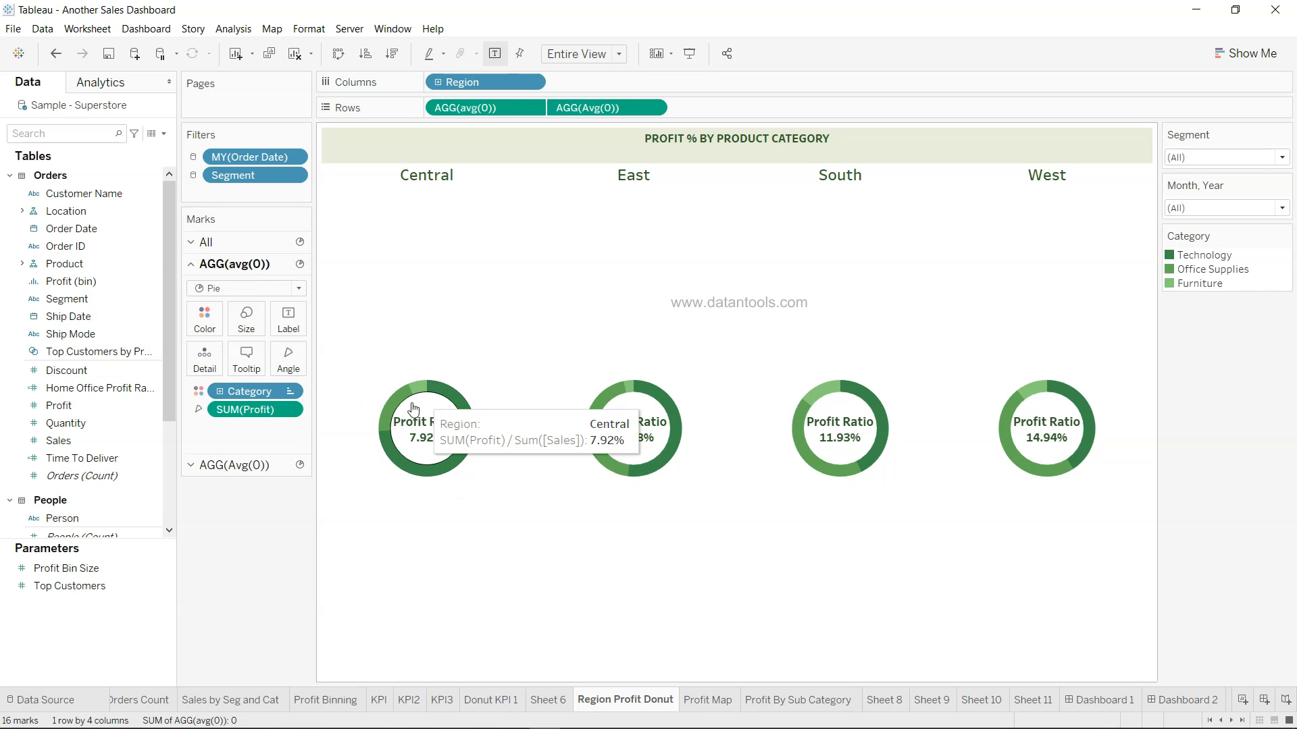
left_click(254, 329)
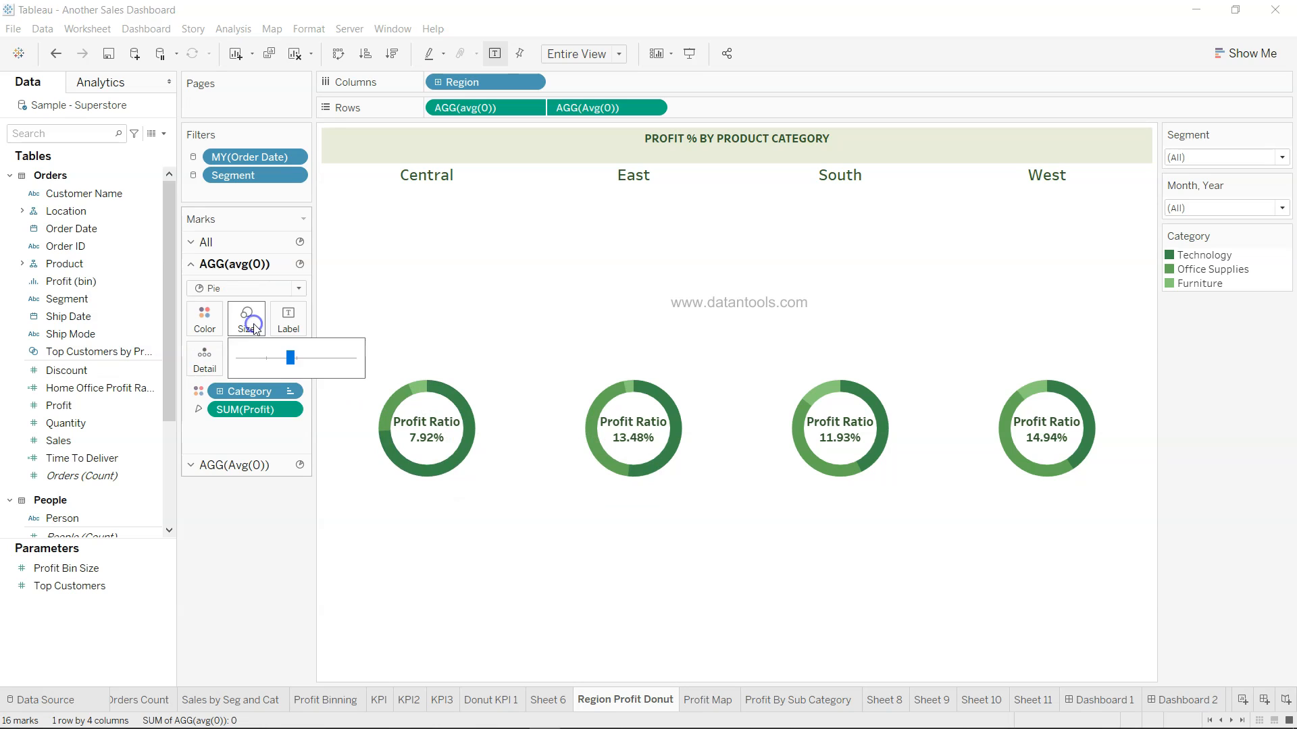
left_click(250, 325)
left_click(272, 467)
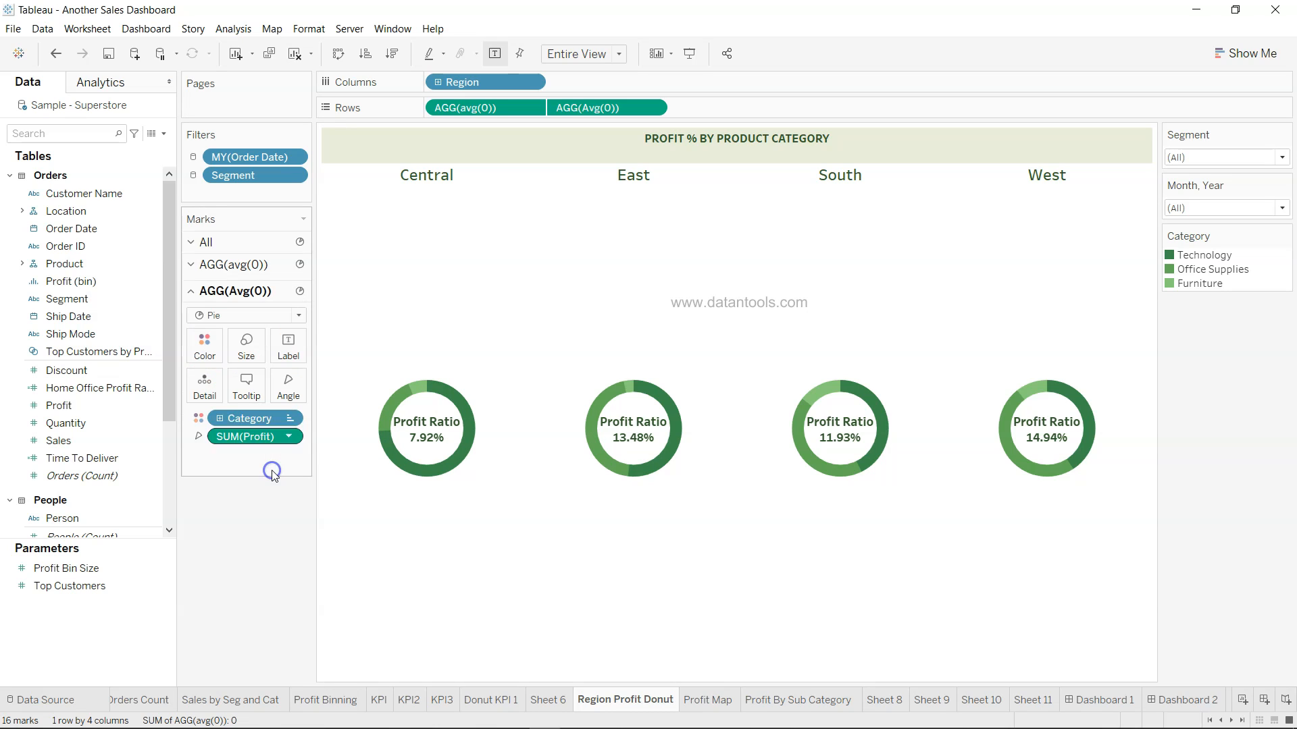
left_click(248, 352)
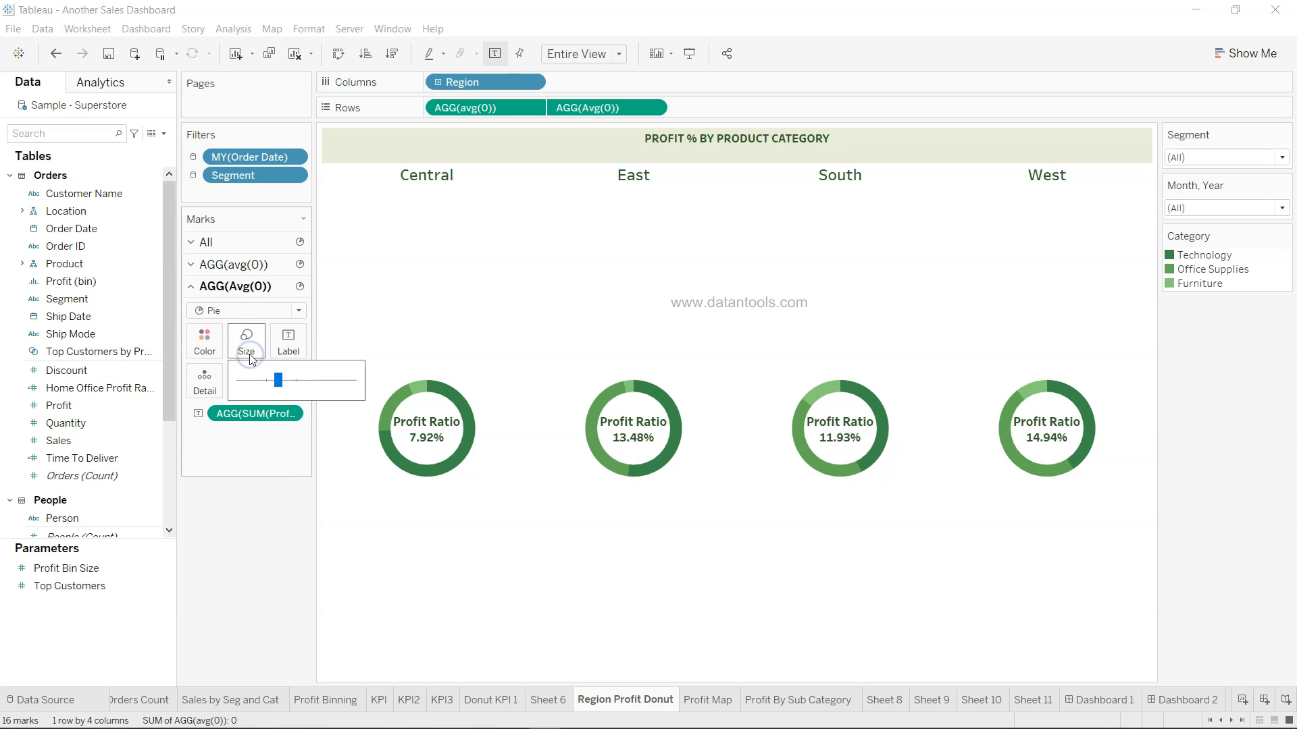
left_click(206, 343)
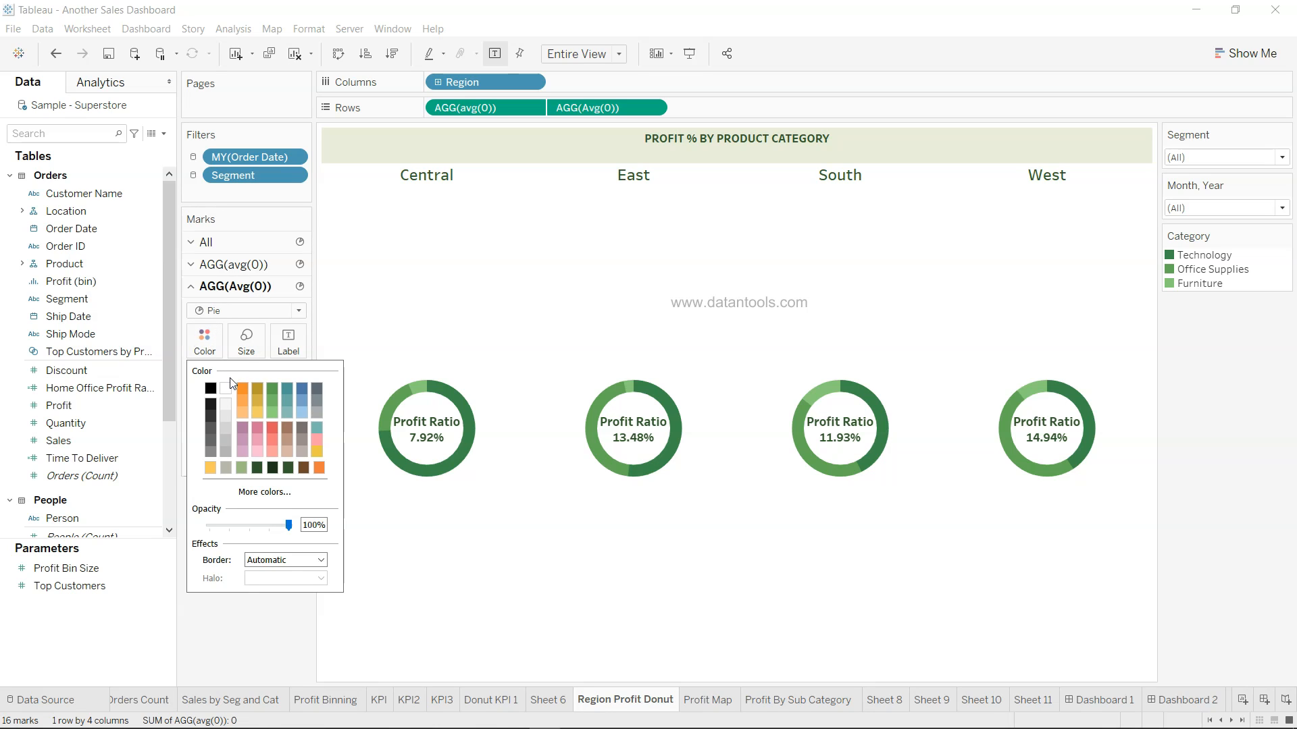
left_click(225, 450)
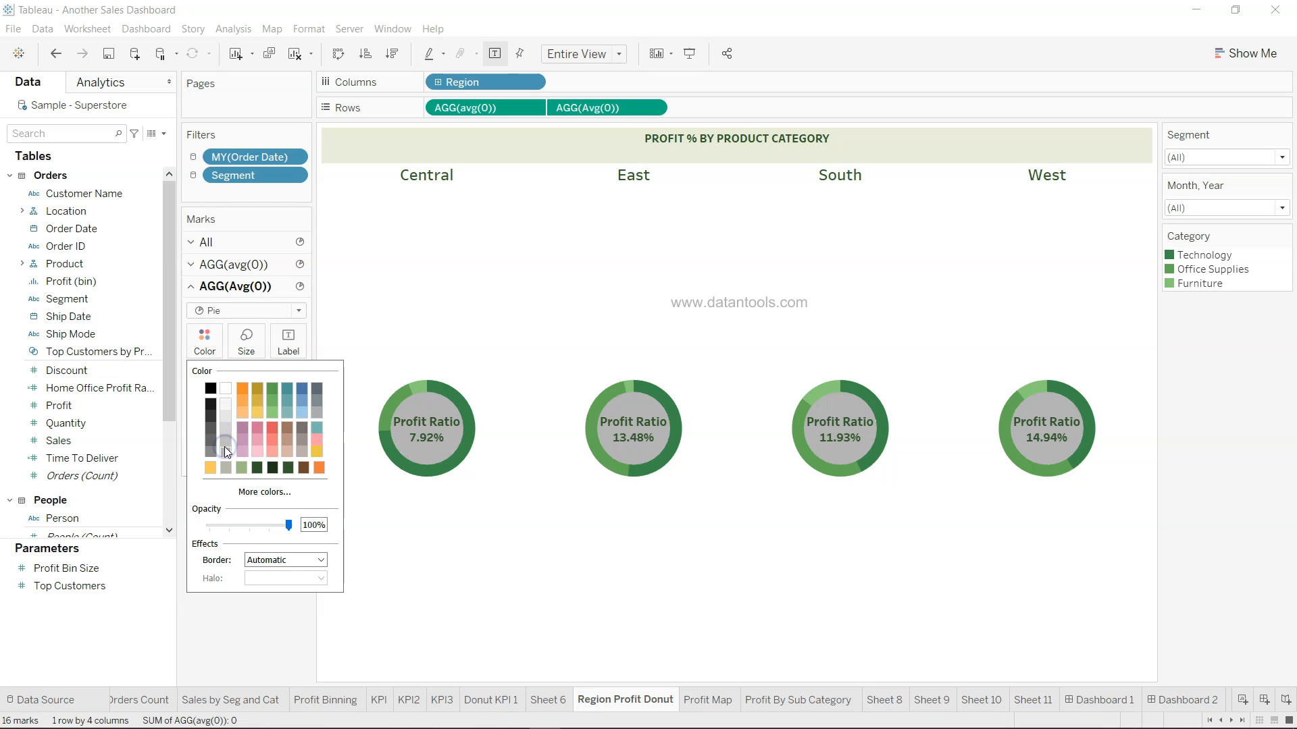
left_click(226, 390)
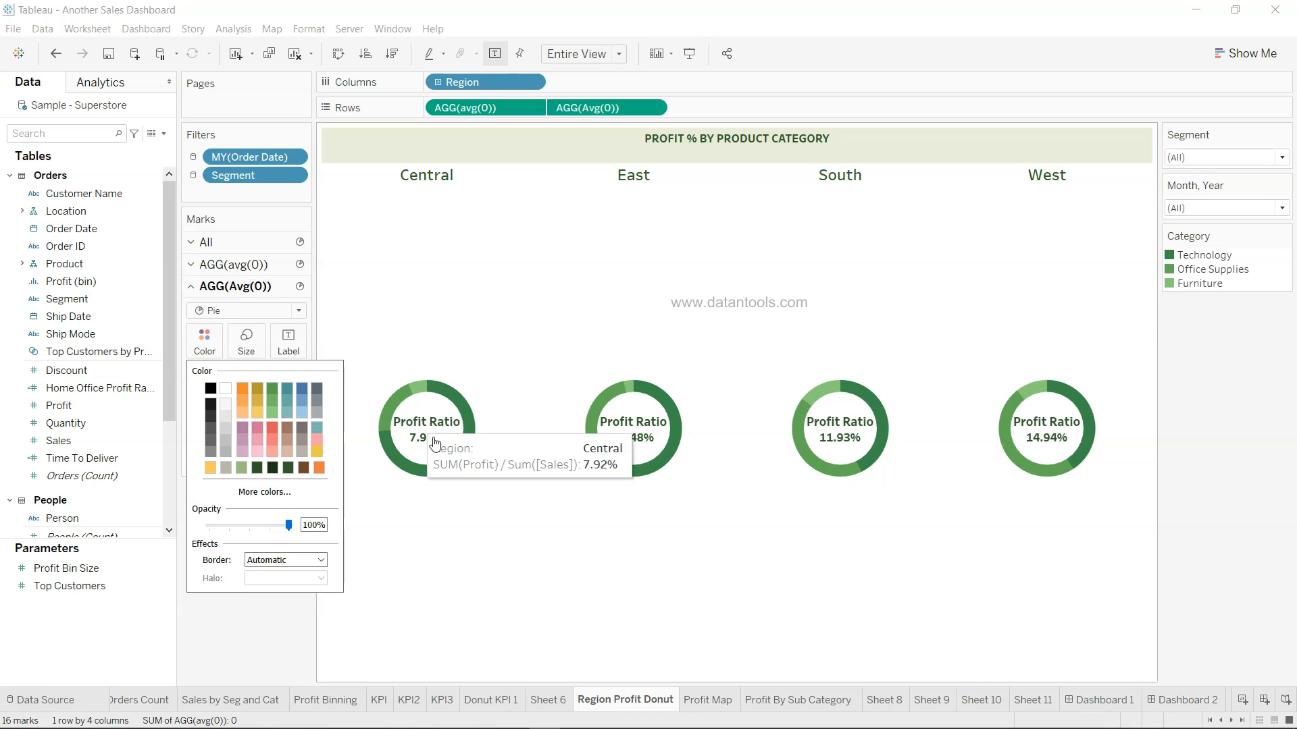
left_click(493, 534)
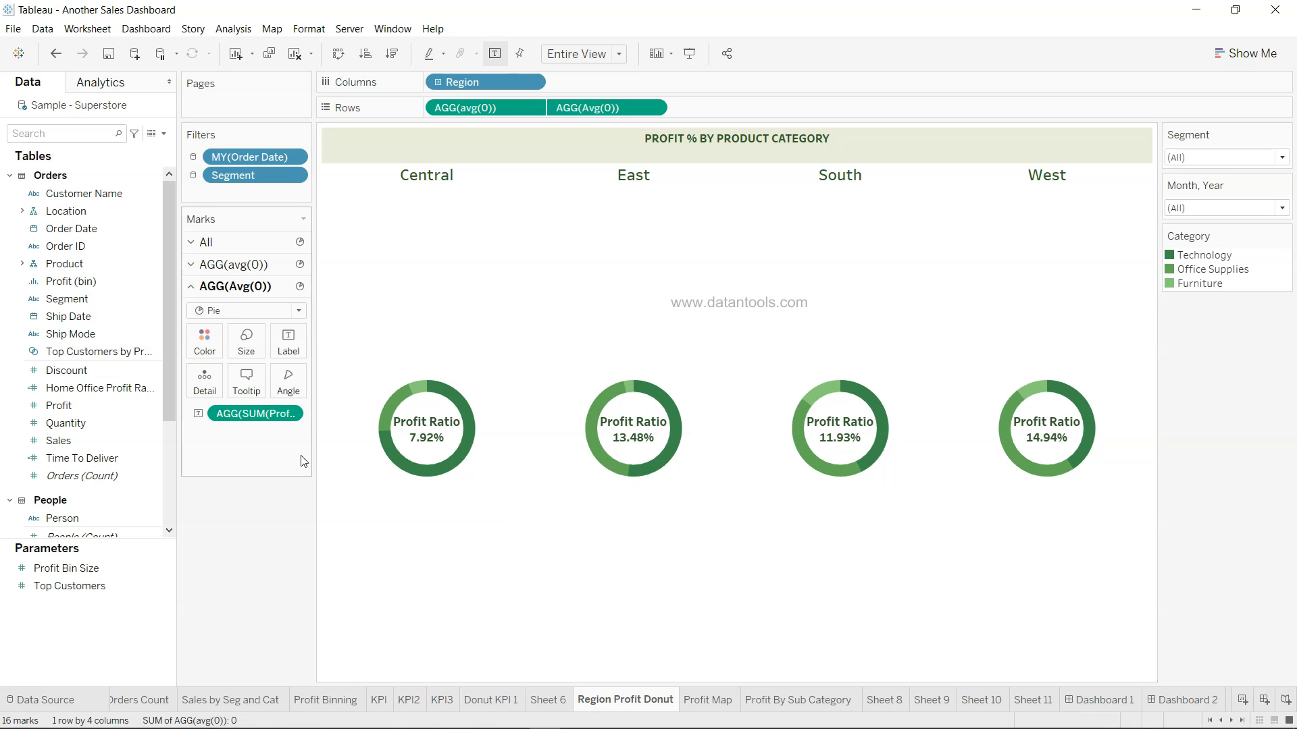
mouse_move(433, 429)
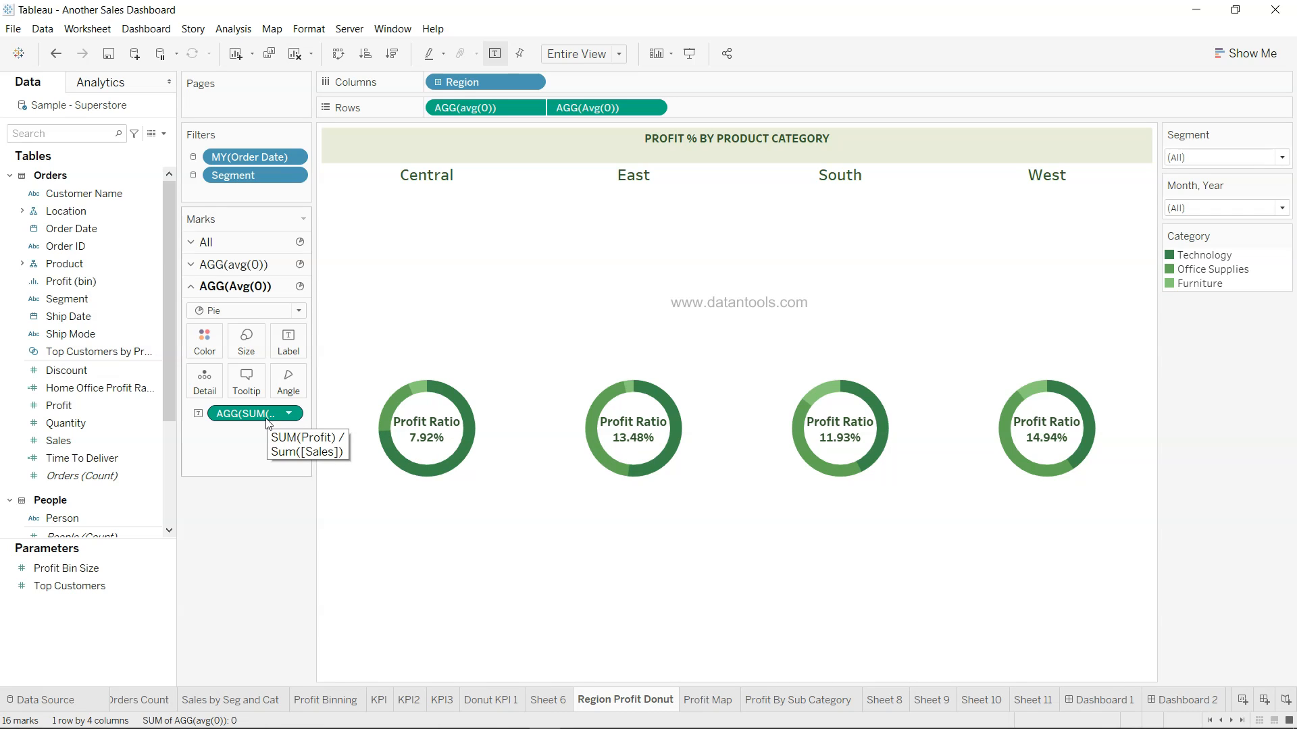
Turn off Include in Tooltip for the AGG(SUM(Profit)/SUM(Sales)) profit ratio field
left_click(289, 413)
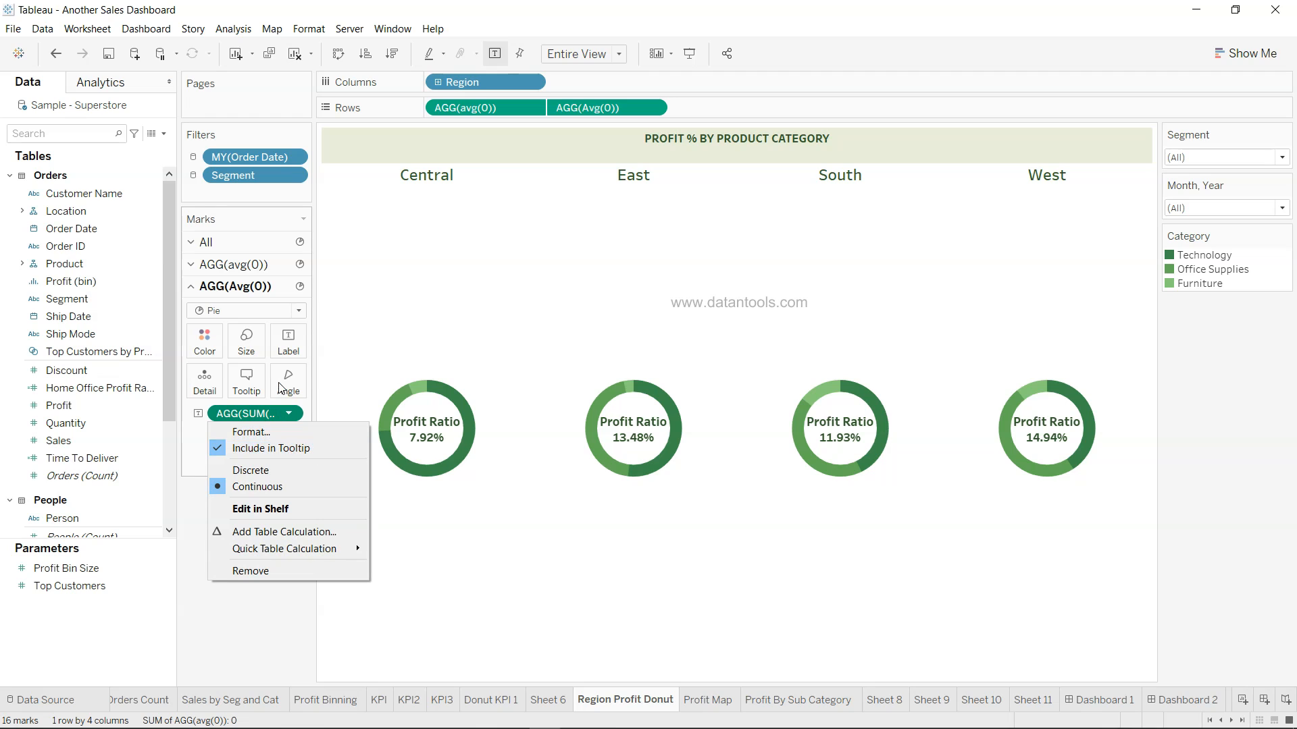
left_click(230, 449)
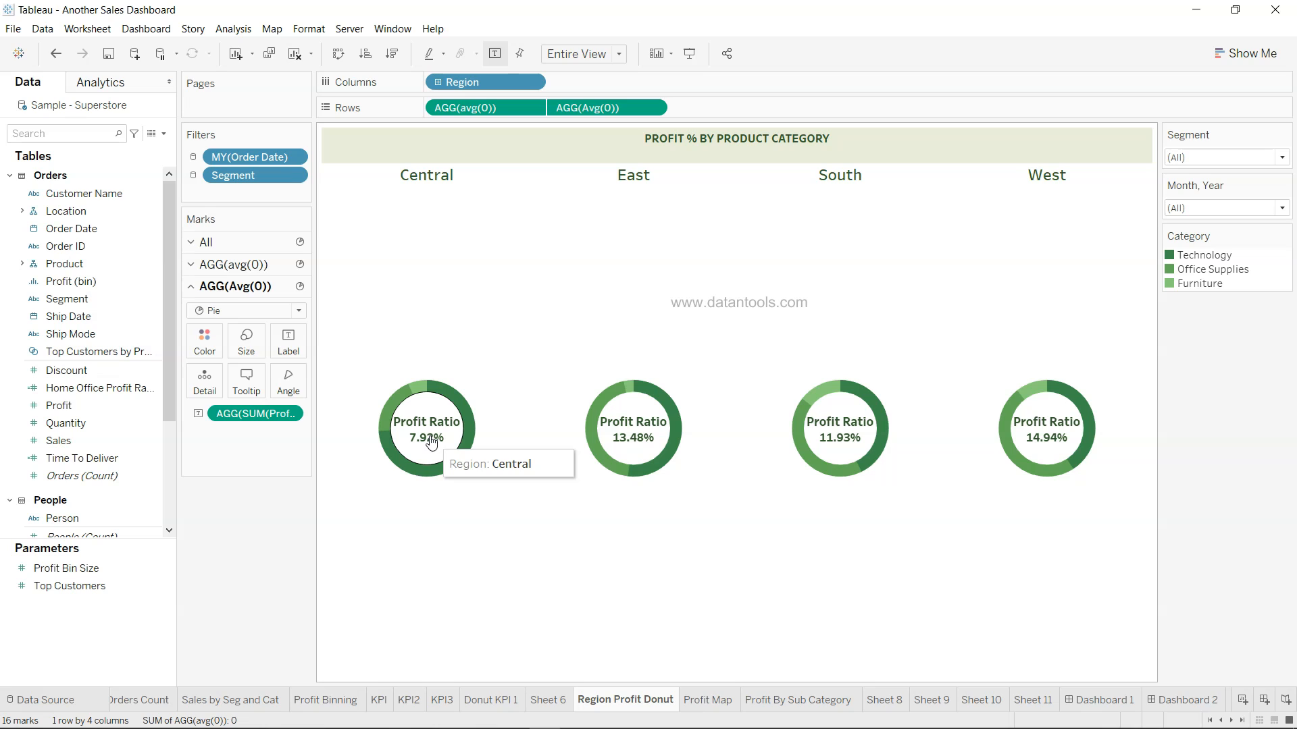
left_click(282, 264)
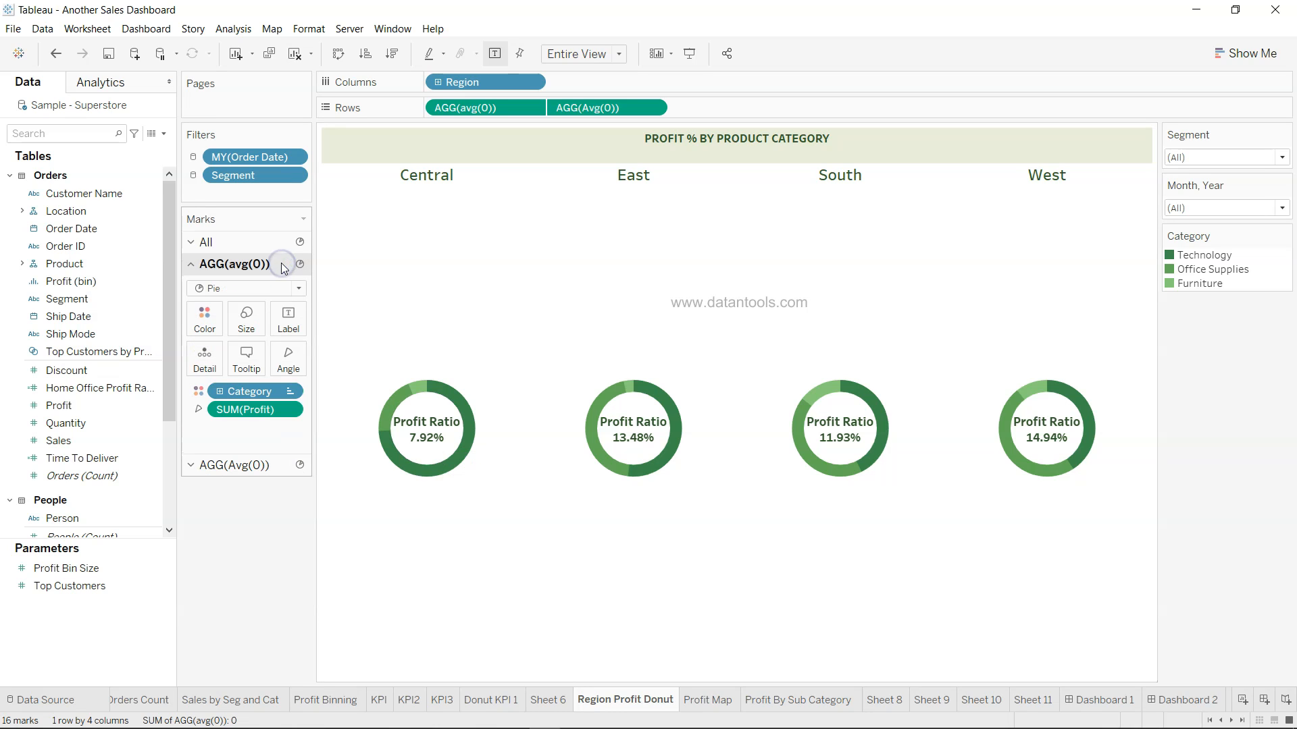
Compare the outer ring and centre circle Marks cards, then move to the Profit Map sheet
left_click(278, 471)
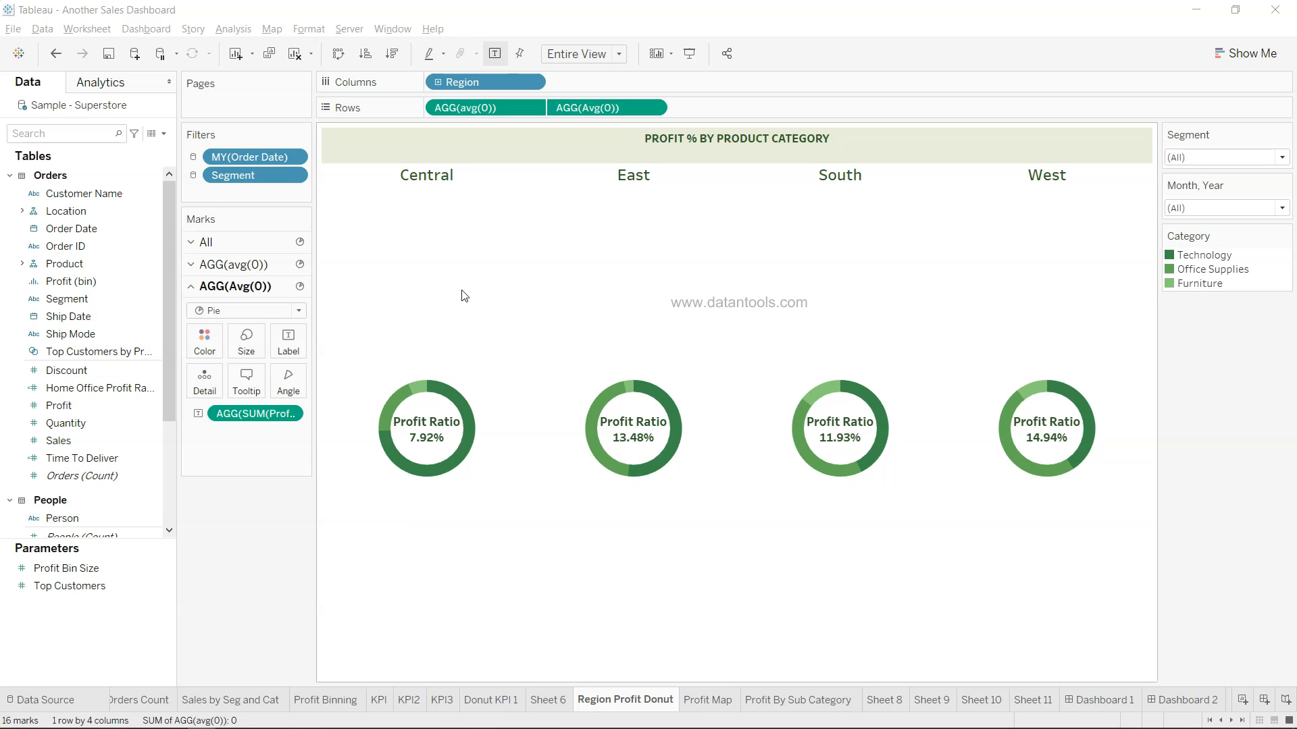
left_click(241, 270)
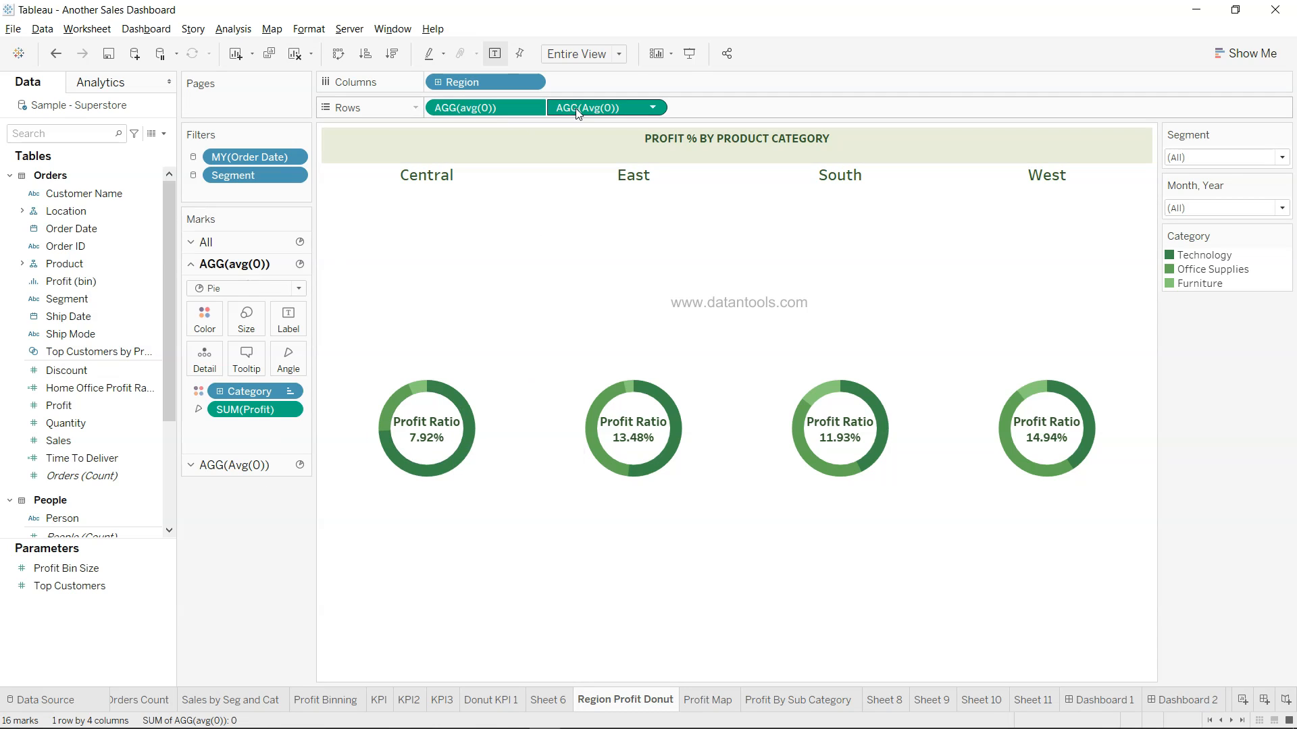
left_click(274, 464)
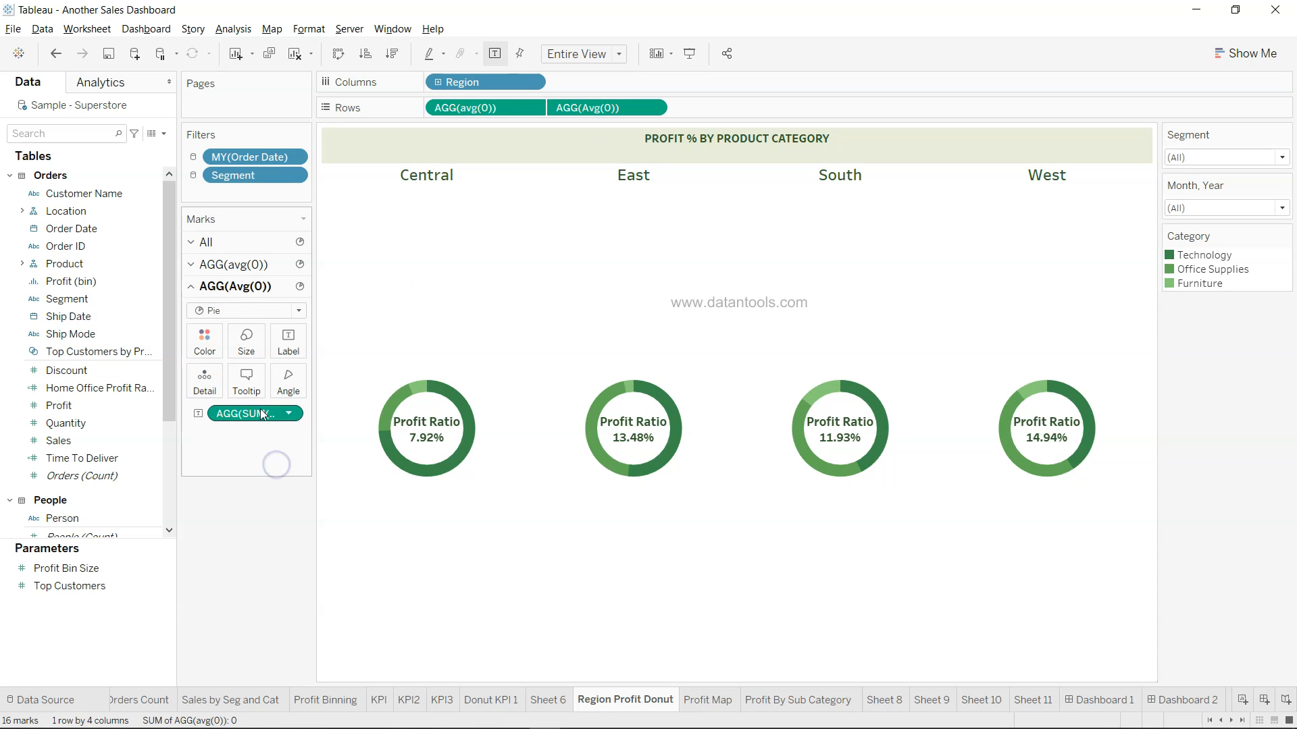
left_click(702, 704)
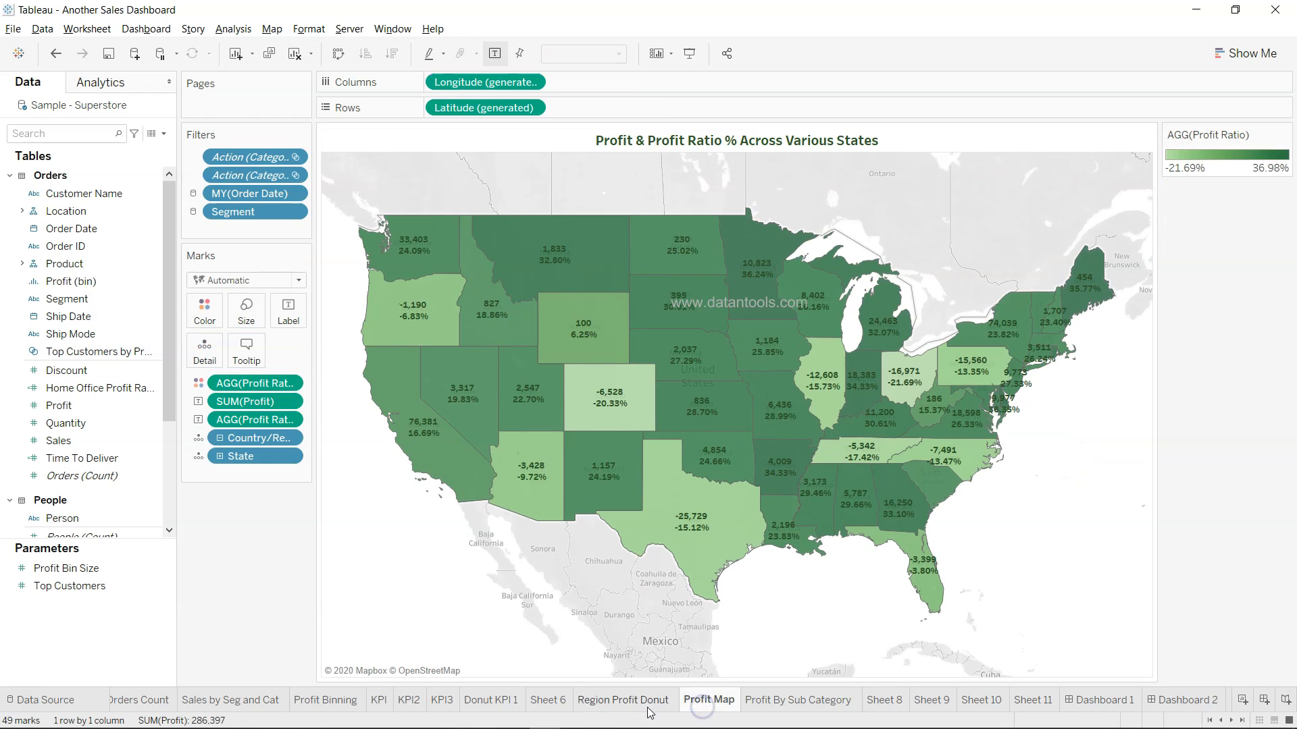
Back on Region Profit Donut, review the Segment and Month, Year filter choices
left_click(645, 706)
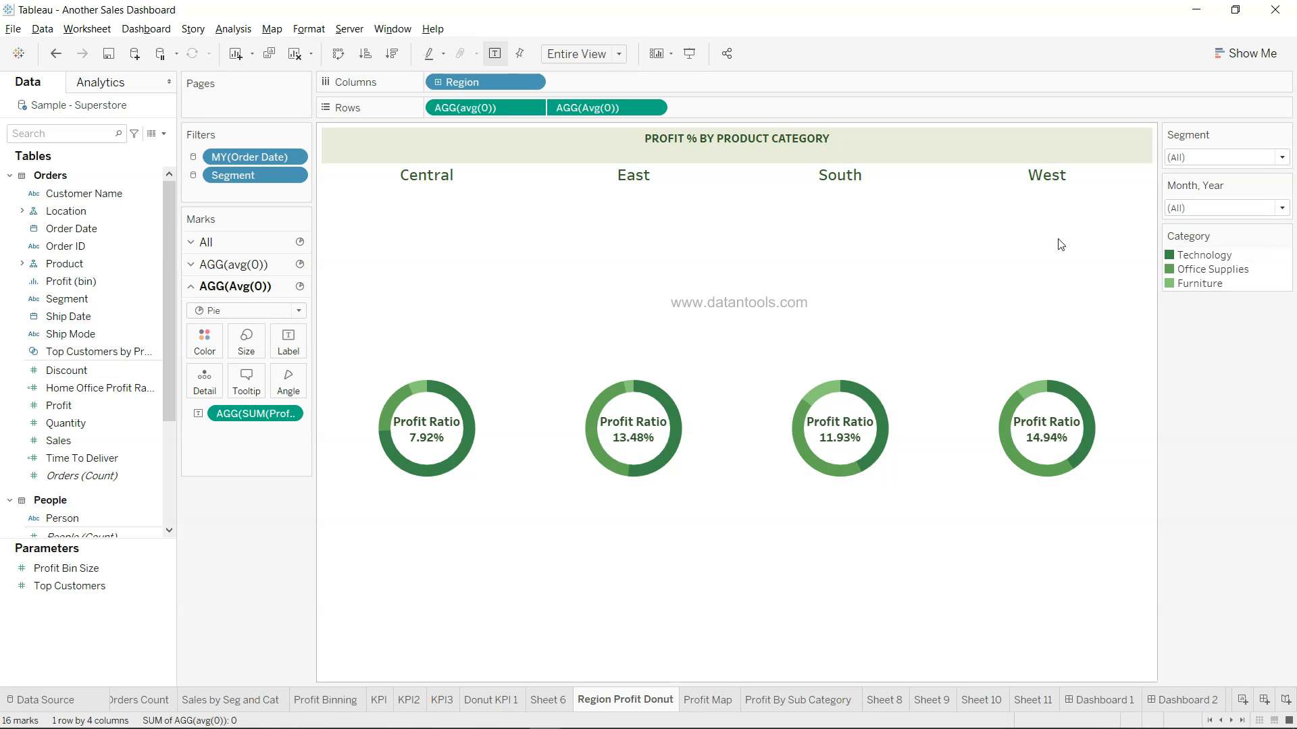
left_click(292, 156)
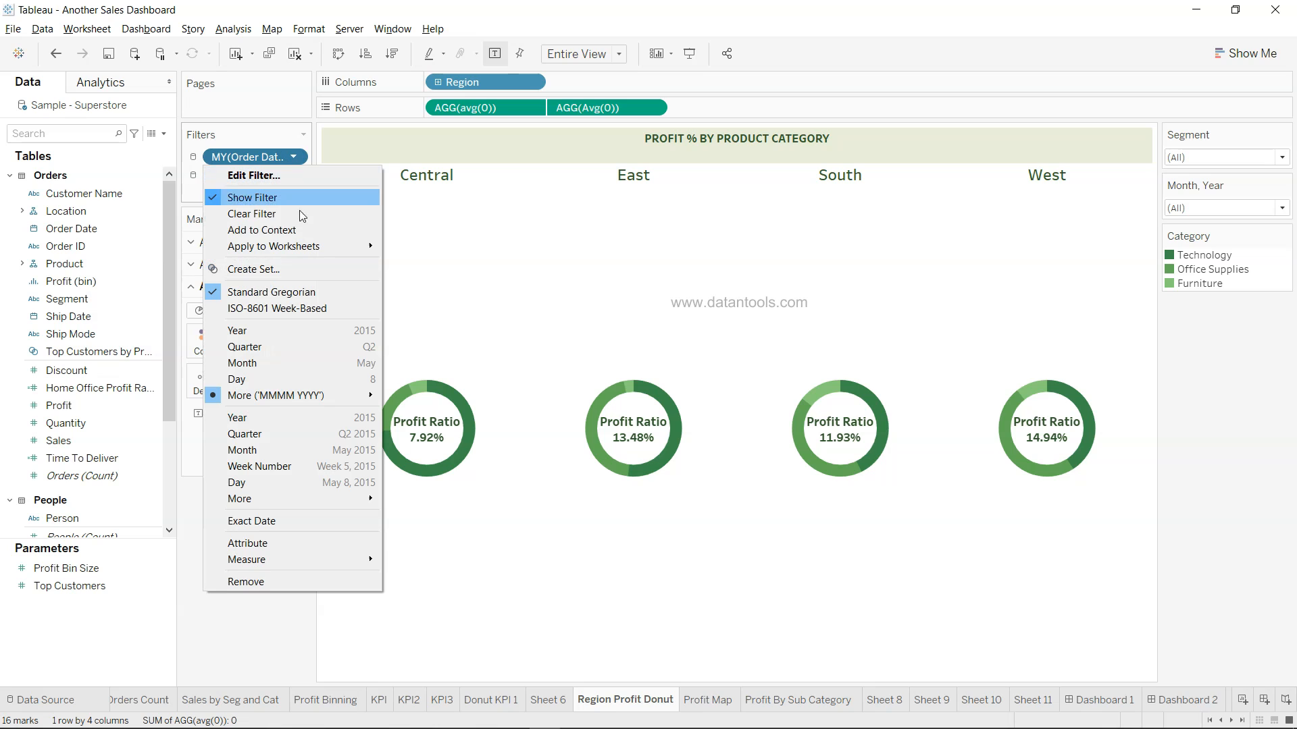
left_click(1228, 162)
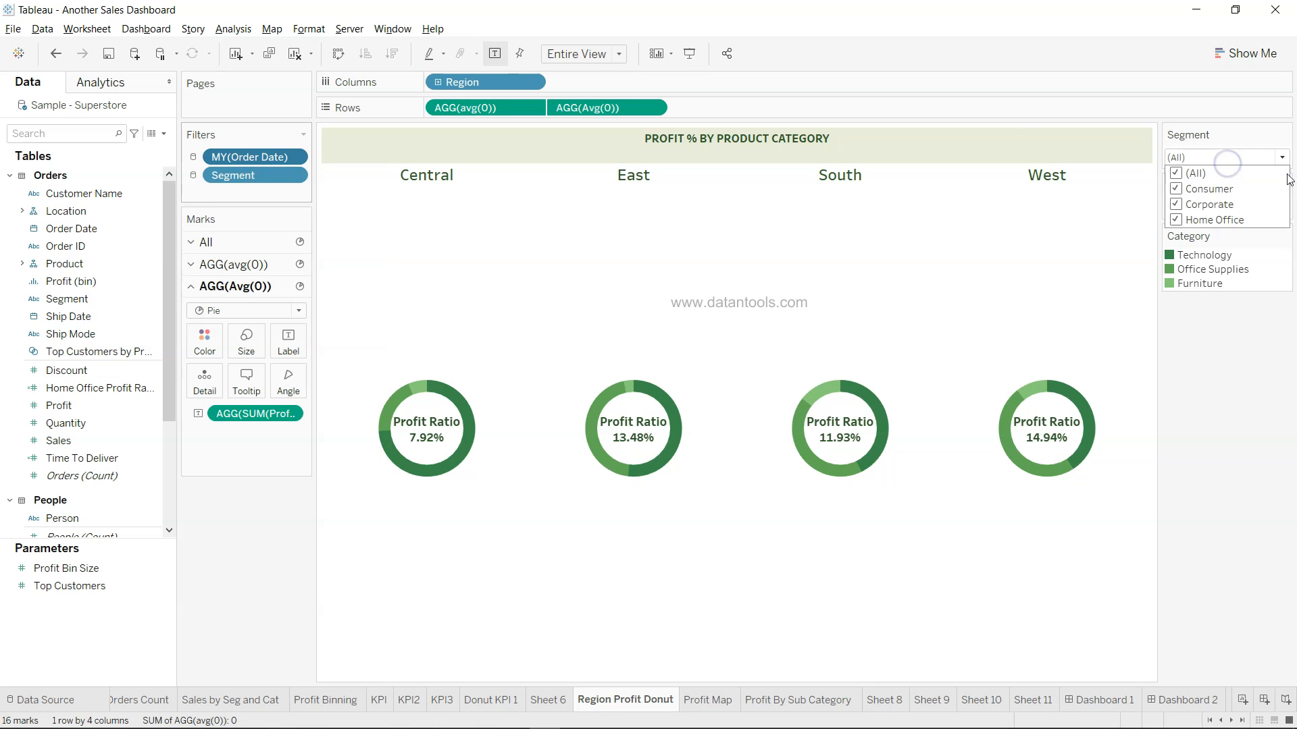
left_click(1259, 208)
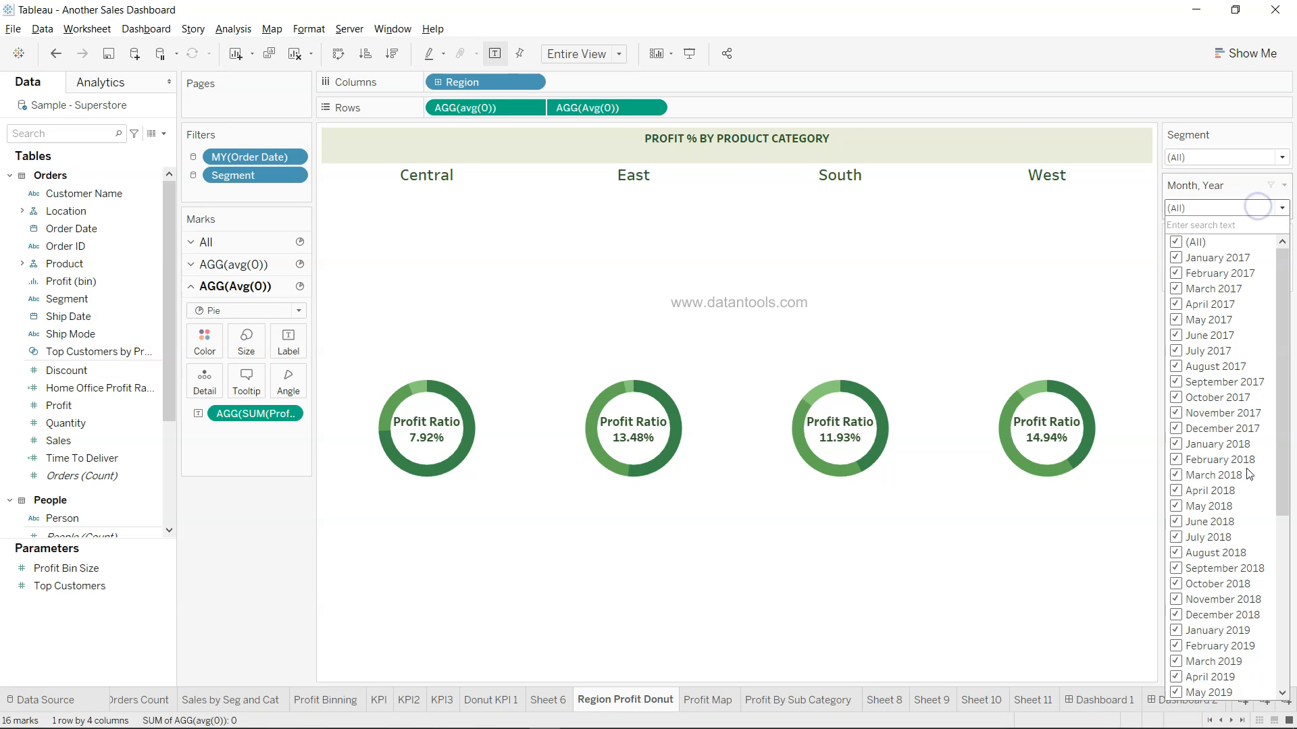
scroll(1248, 474, "down", 6)
scroll(1248, 475, "up", 6)
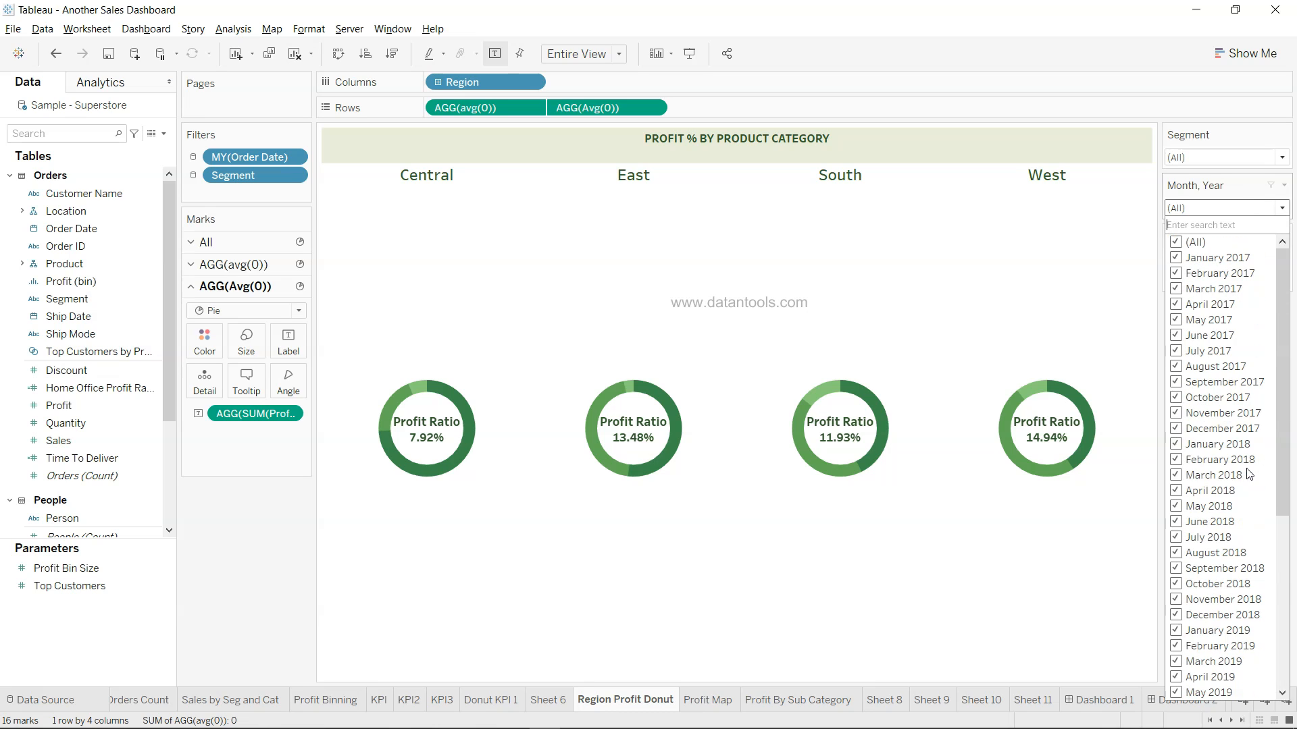
left_click(1250, 210)
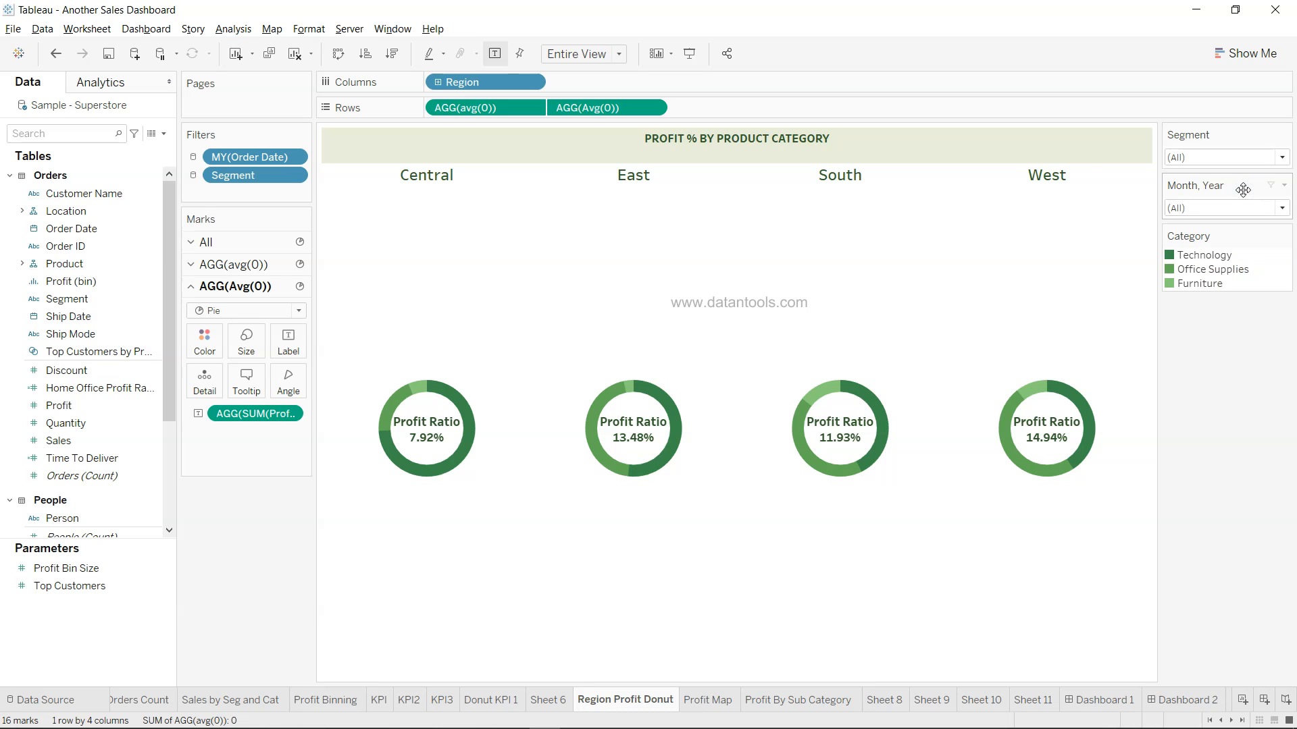
Open the Custom Date settings for the MY(Order Date) filter, showing Month / Year
left_click(294, 156)
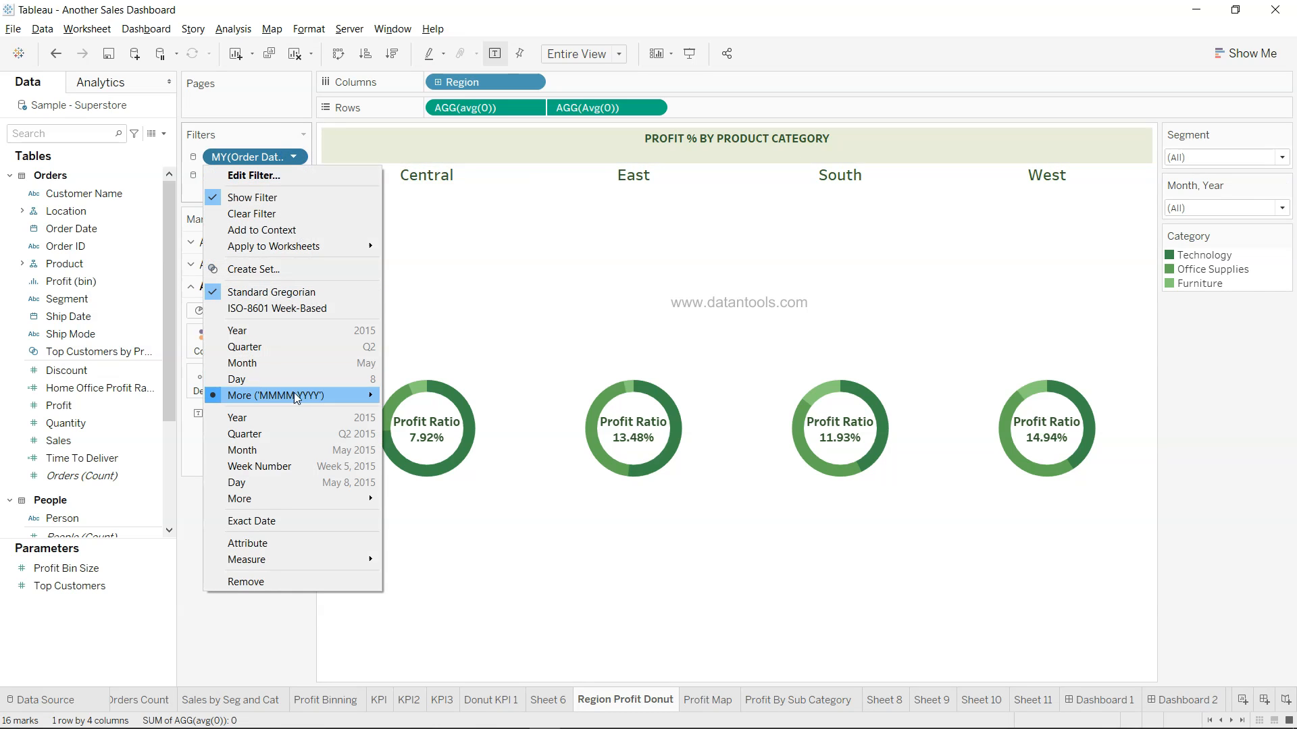
mouse_move(299, 404)
mouse_move(324, 504)
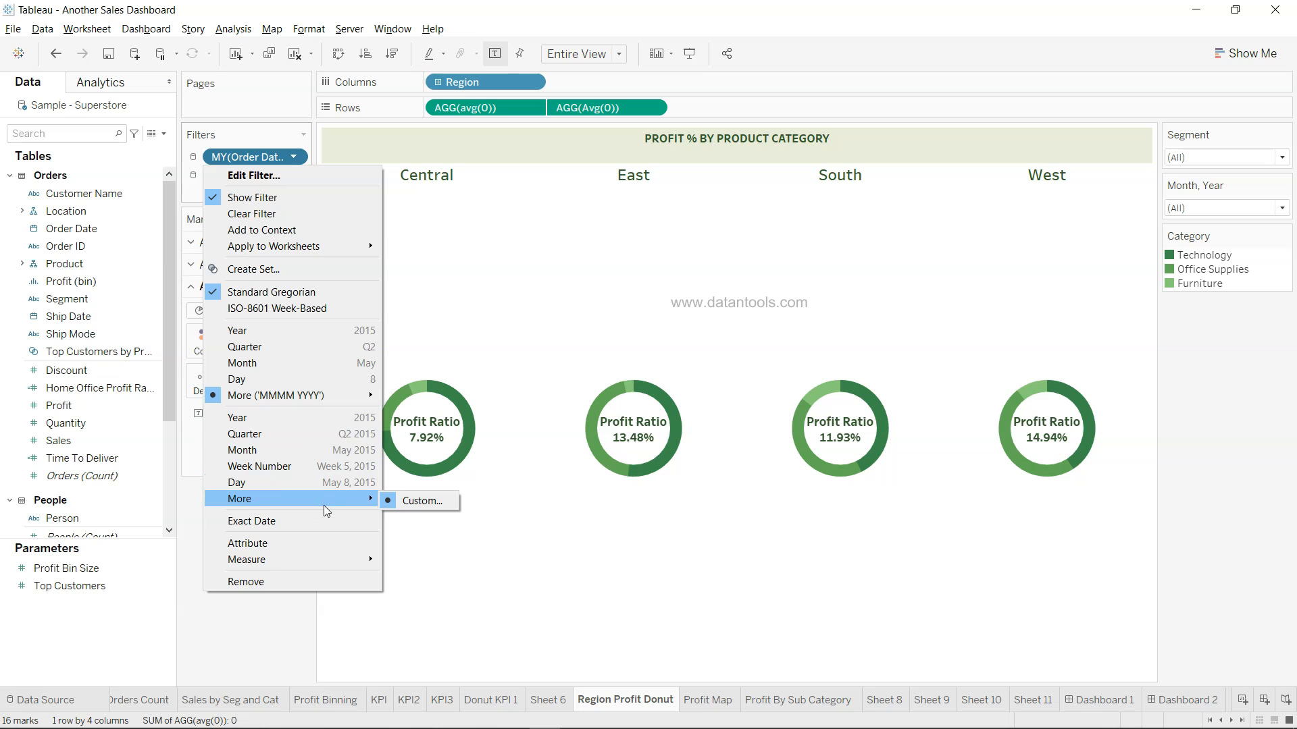
left_click(419, 501)
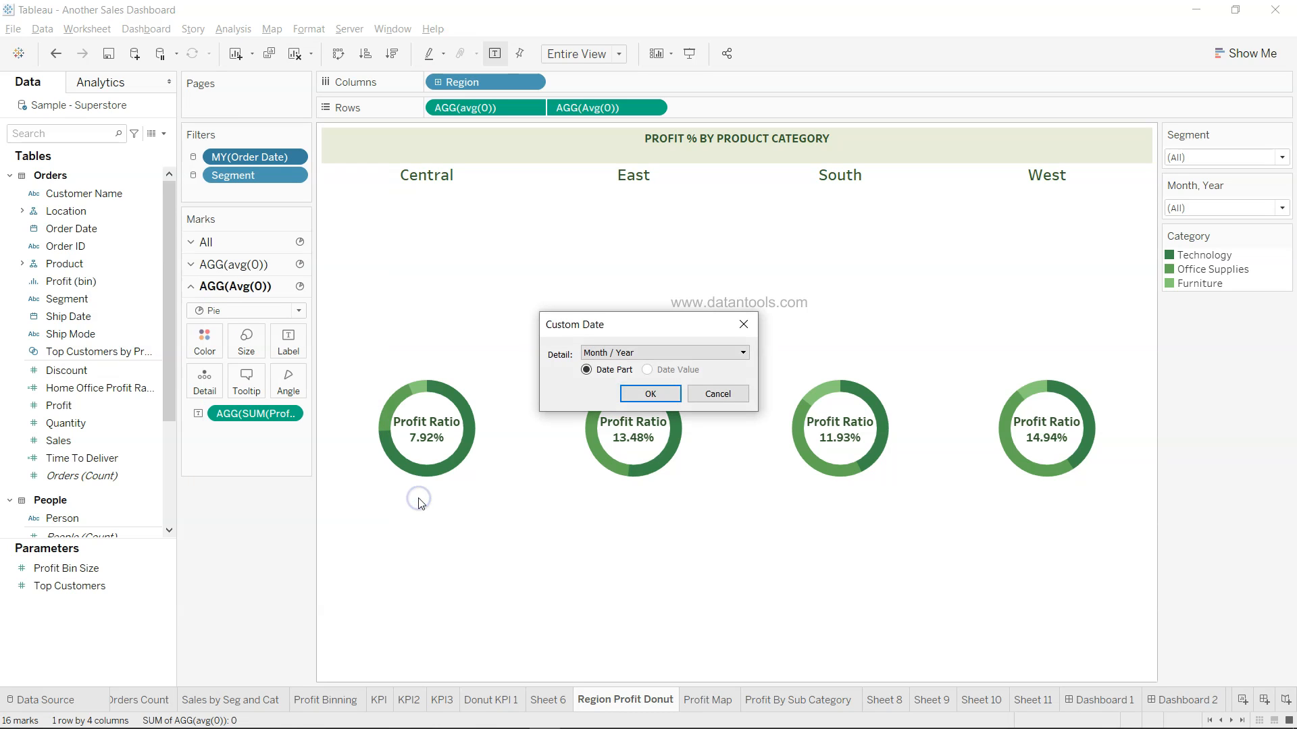
left_click(645, 354)
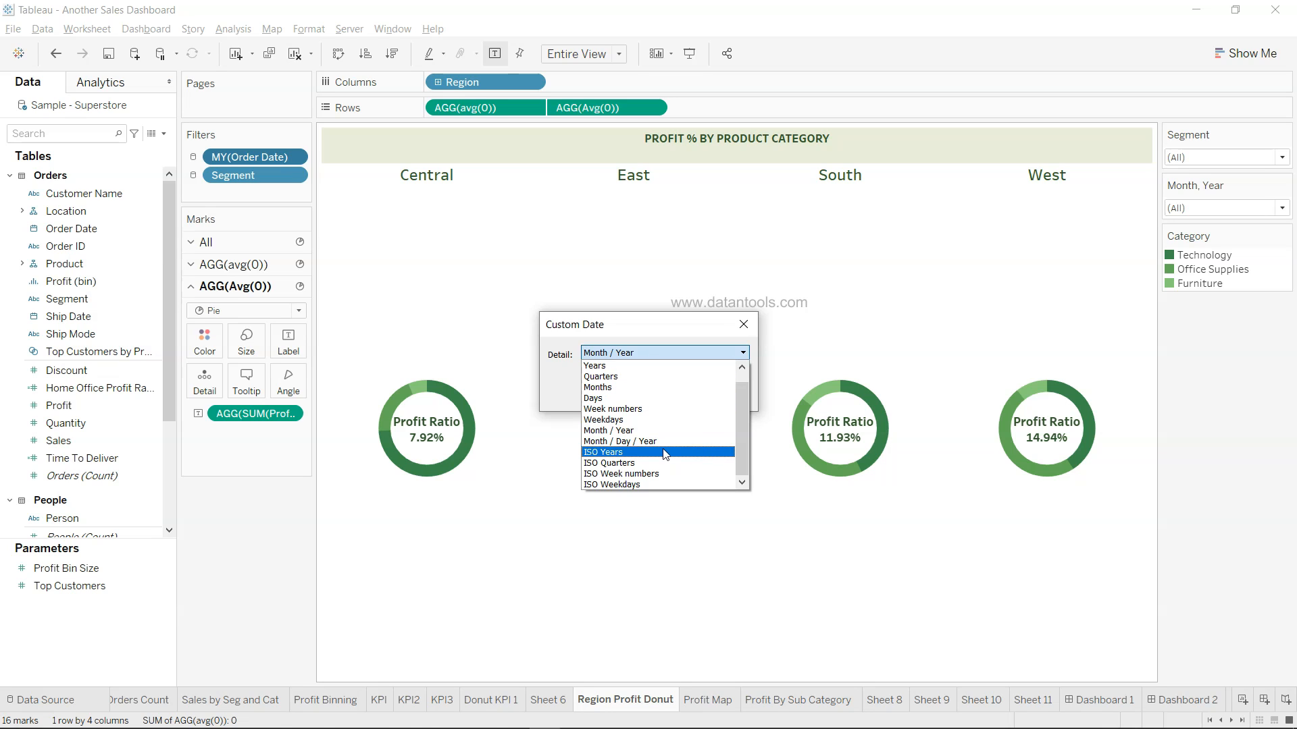
scroll(665, 454, "up", 1)
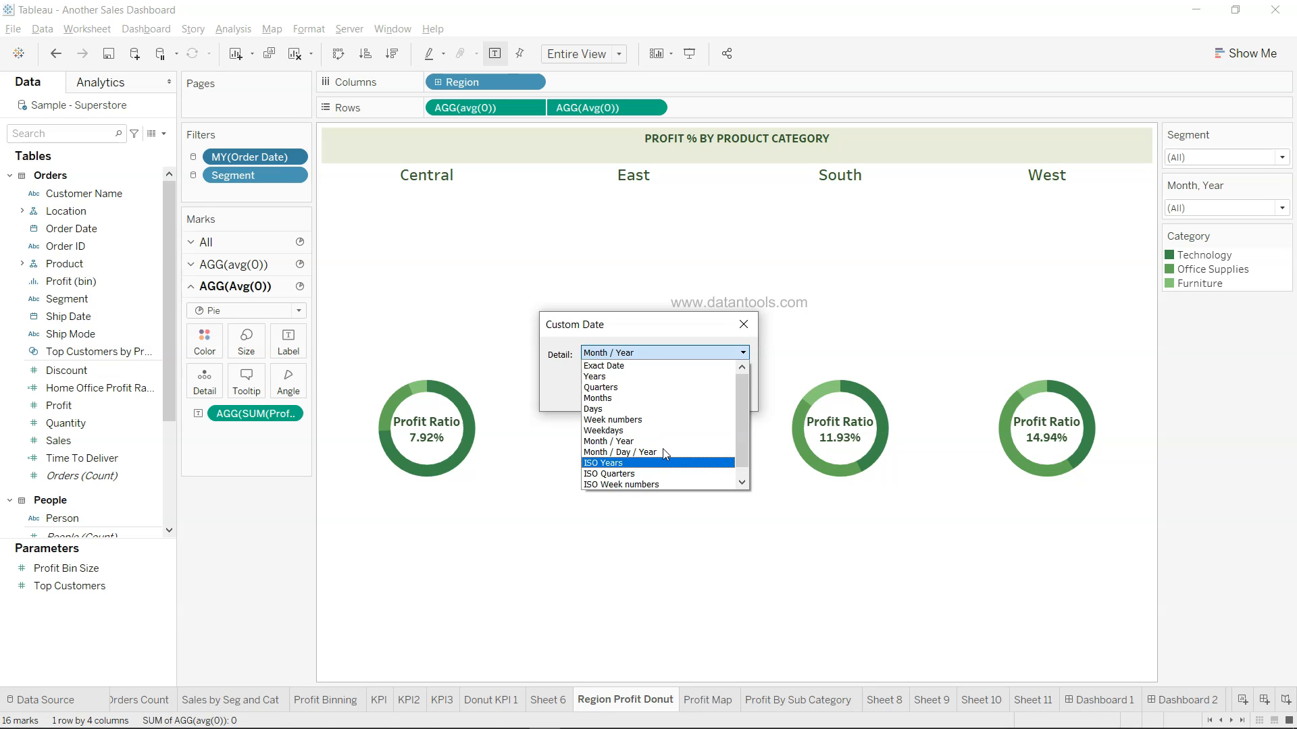
left_click(742, 326)
left_click(743, 326)
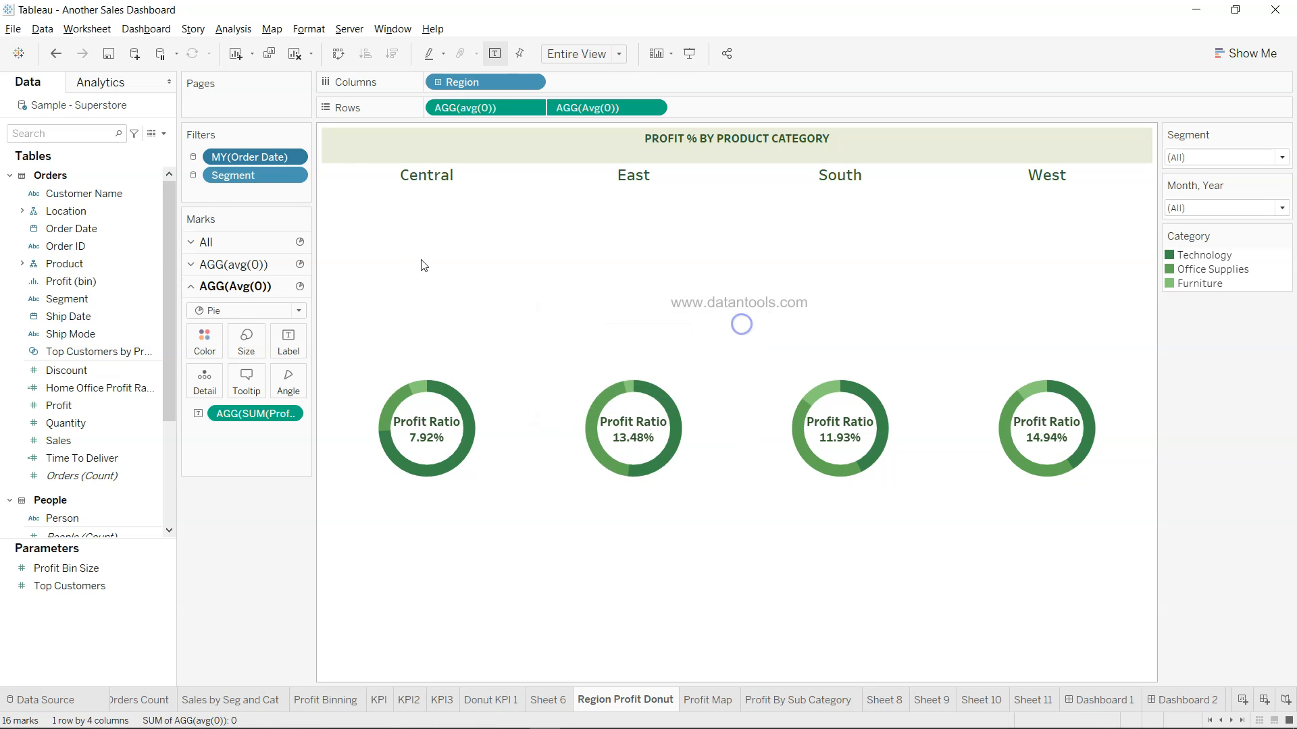
left_click(297, 161)
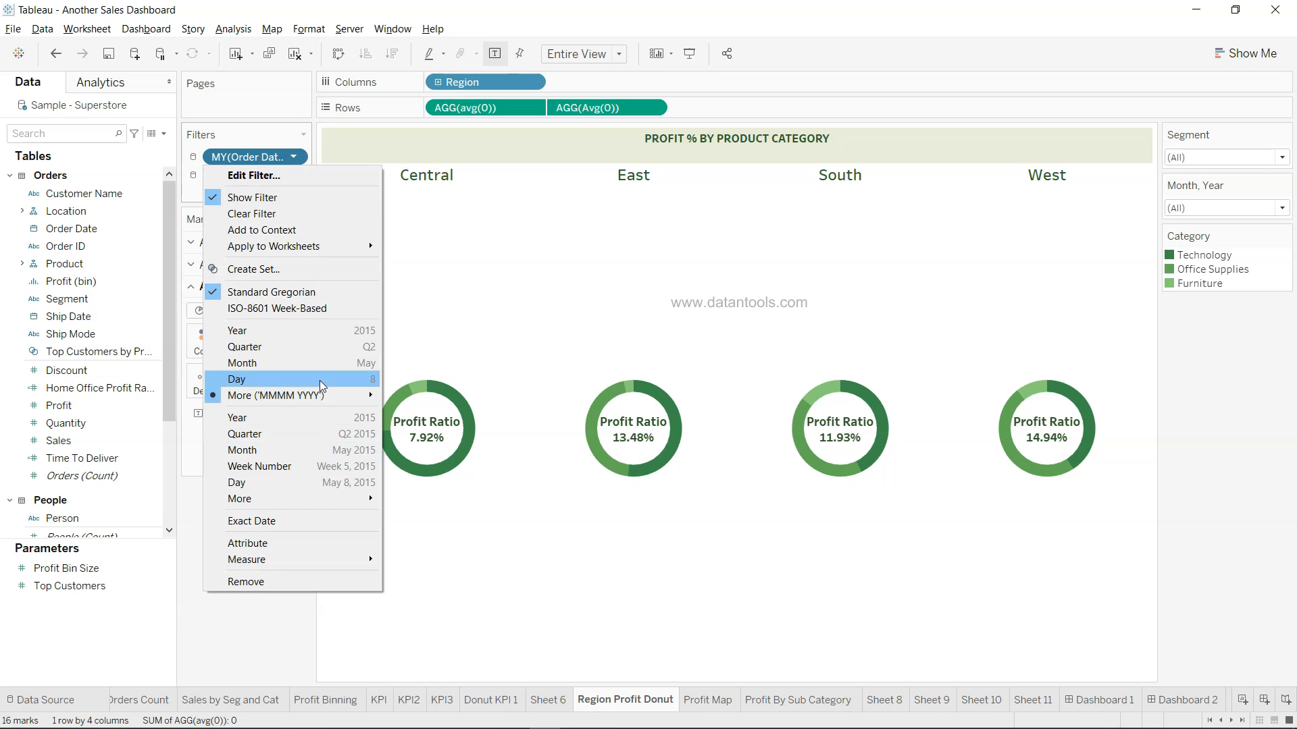
left_click(300, 635)
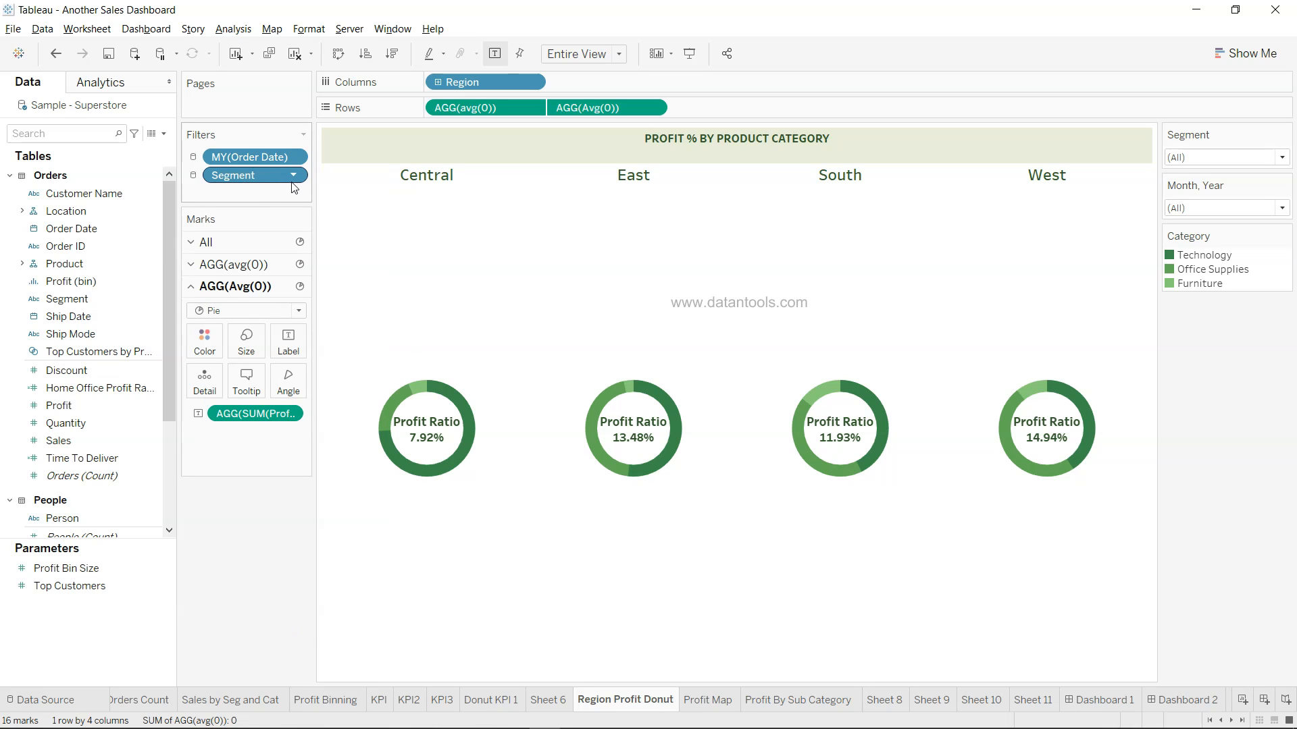
Select the Segment field in the data list and check the Segment filter's choices
left_click(91, 275)
left_click(91, 277)
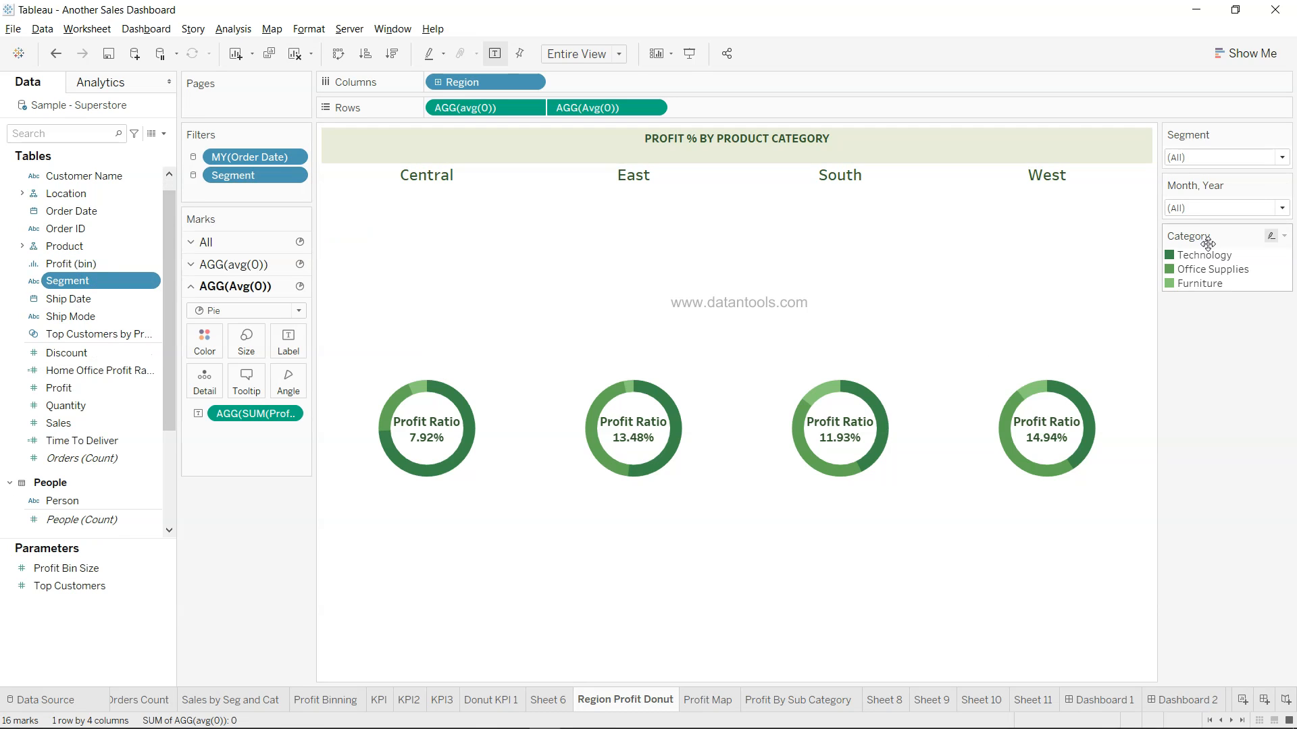
left_click(1226, 162)
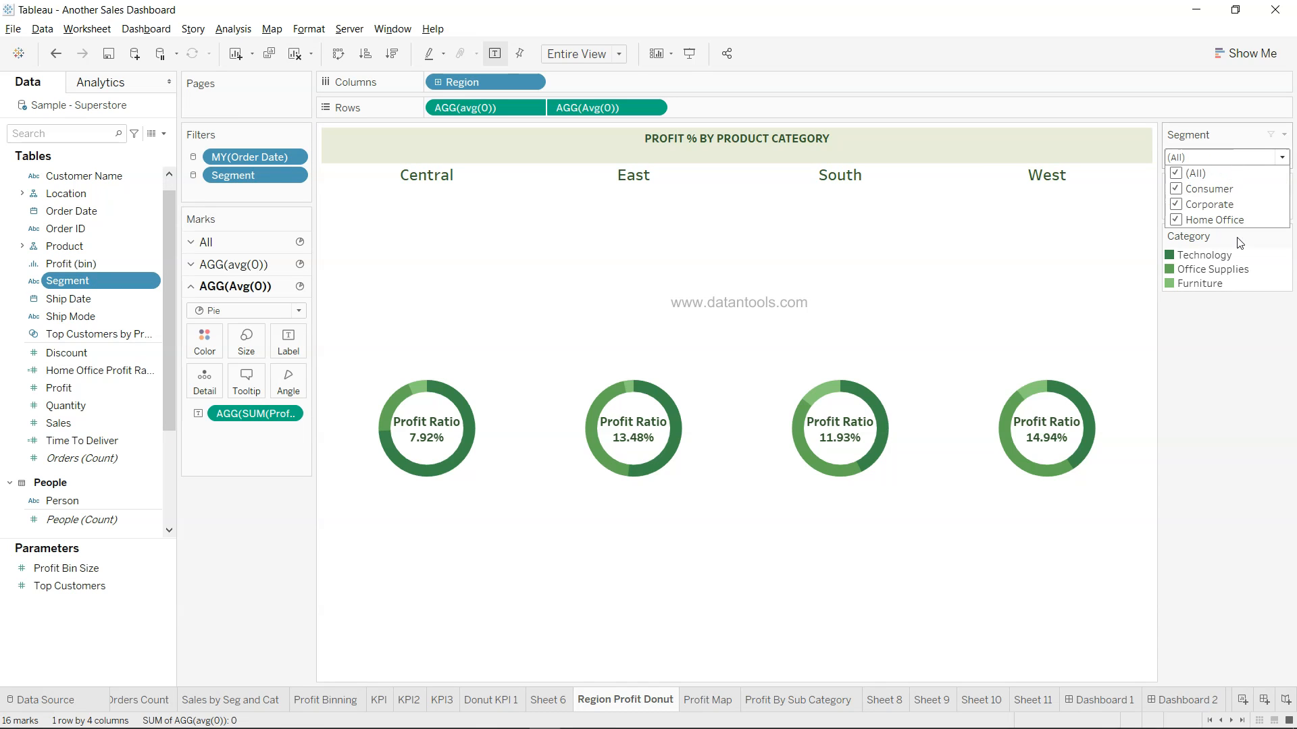
left_click(1231, 432)
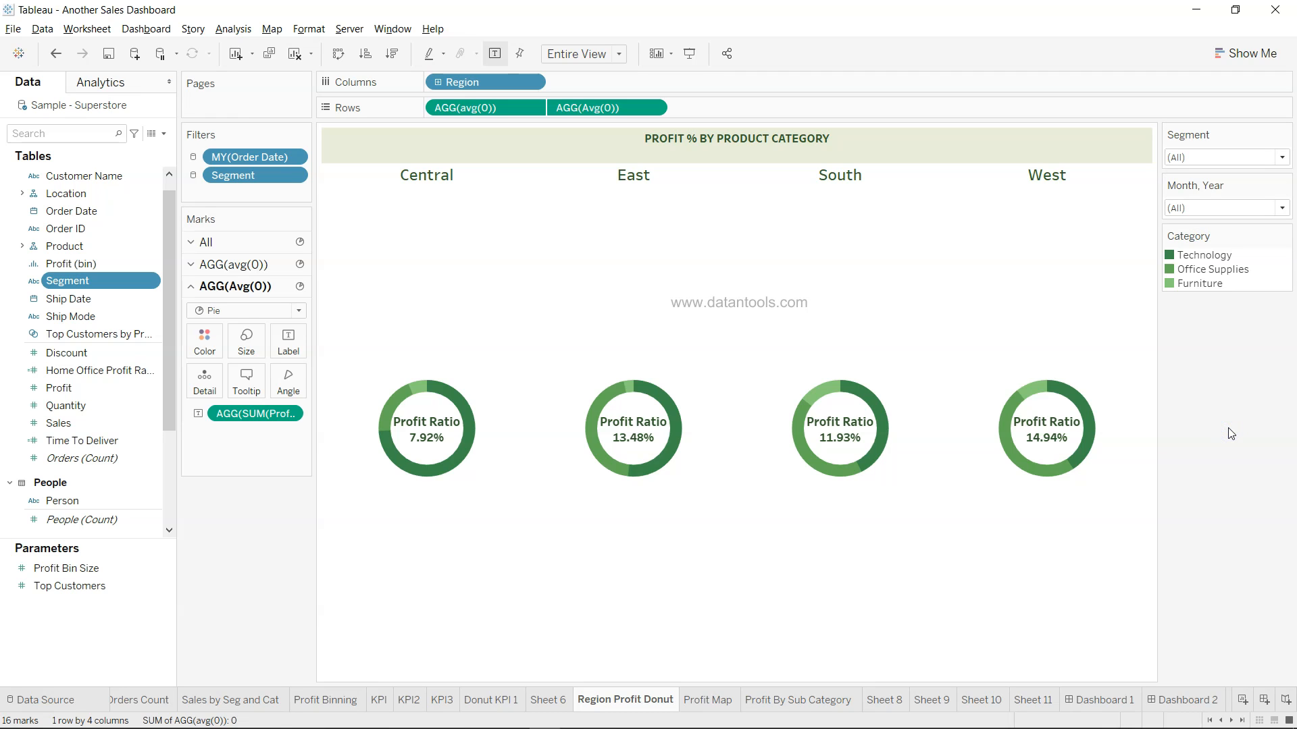
On the Profit Map sheet, expand Location, select Profit Ratio and glance at Show Me
left_click(733, 701)
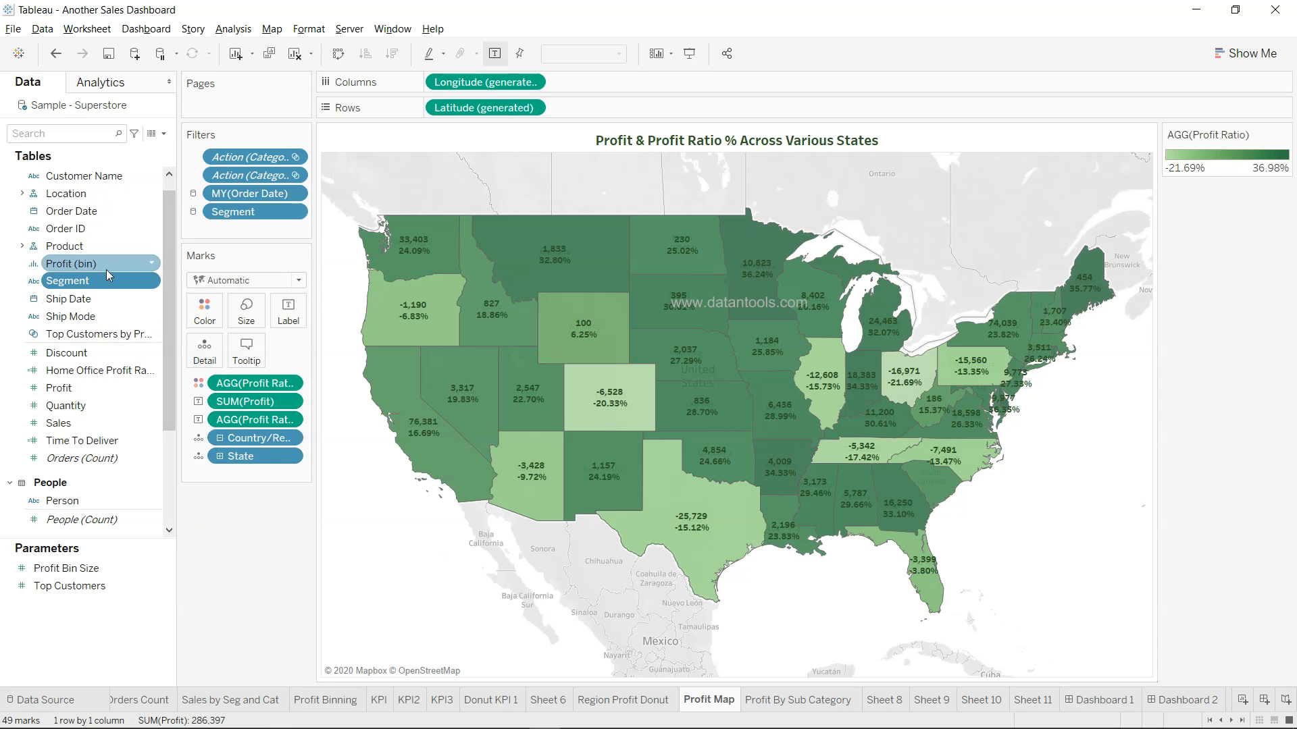
scroll(108, 229, "up", 1)
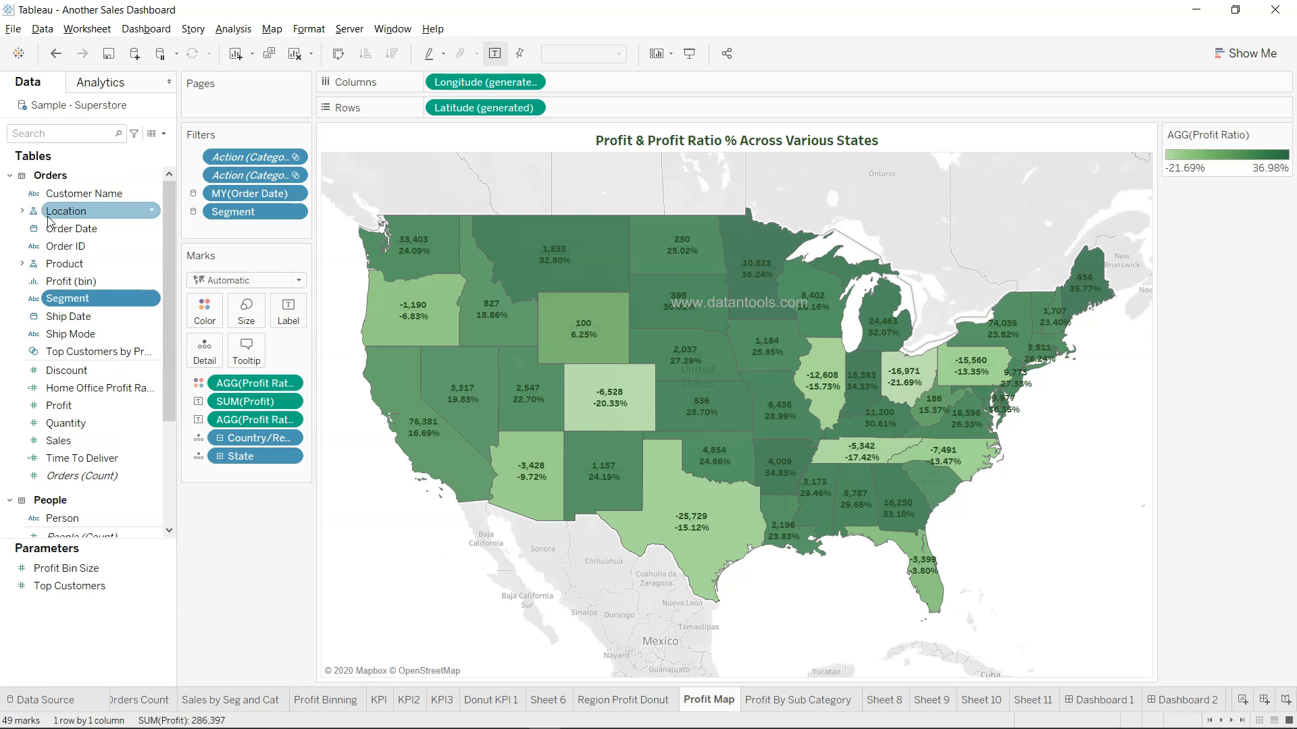
left_click(21, 214)
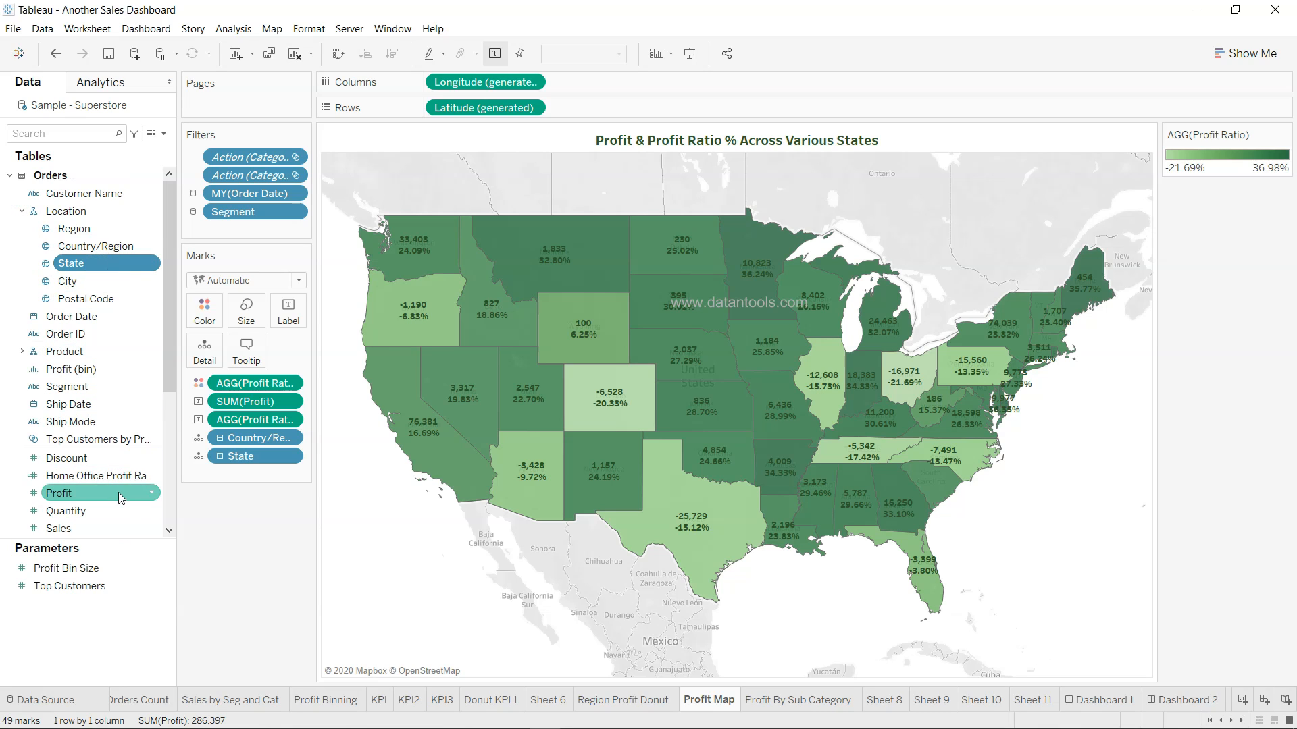
scroll(121, 497, "down", 5)
left_click(114, 467)
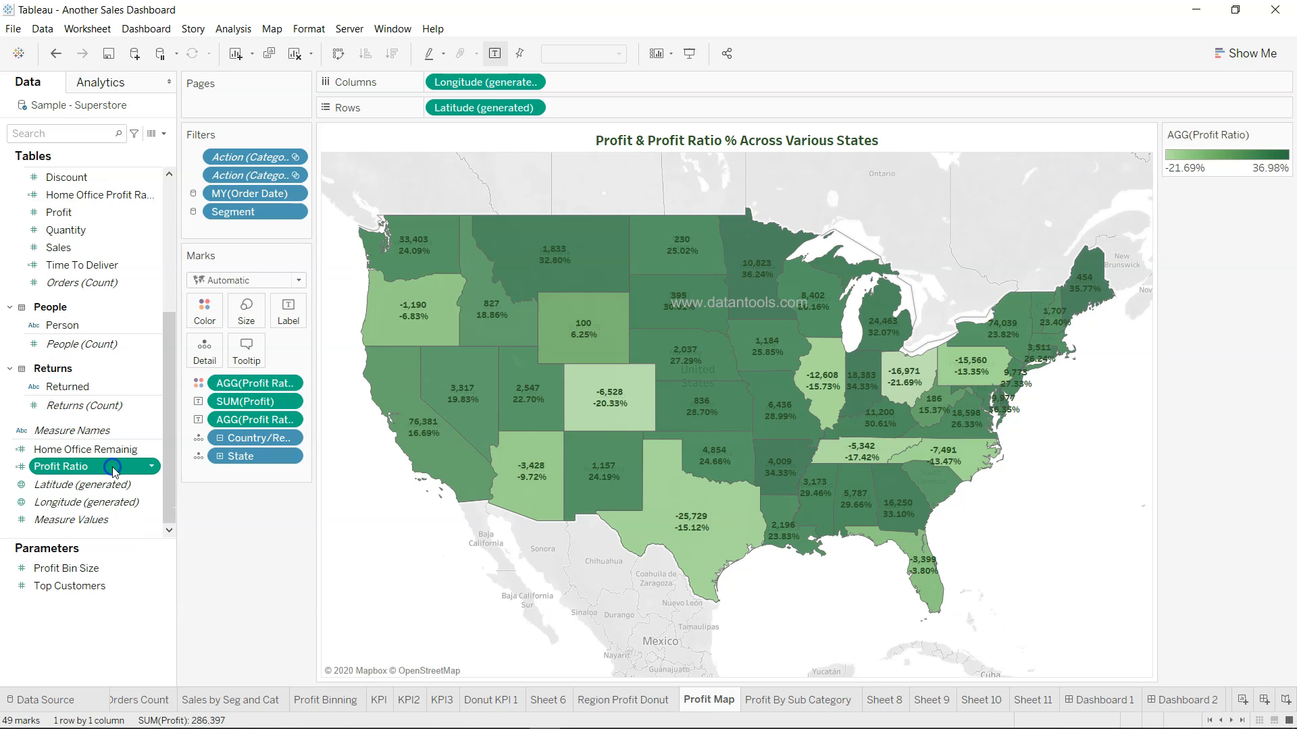
left_click(1231, 63)
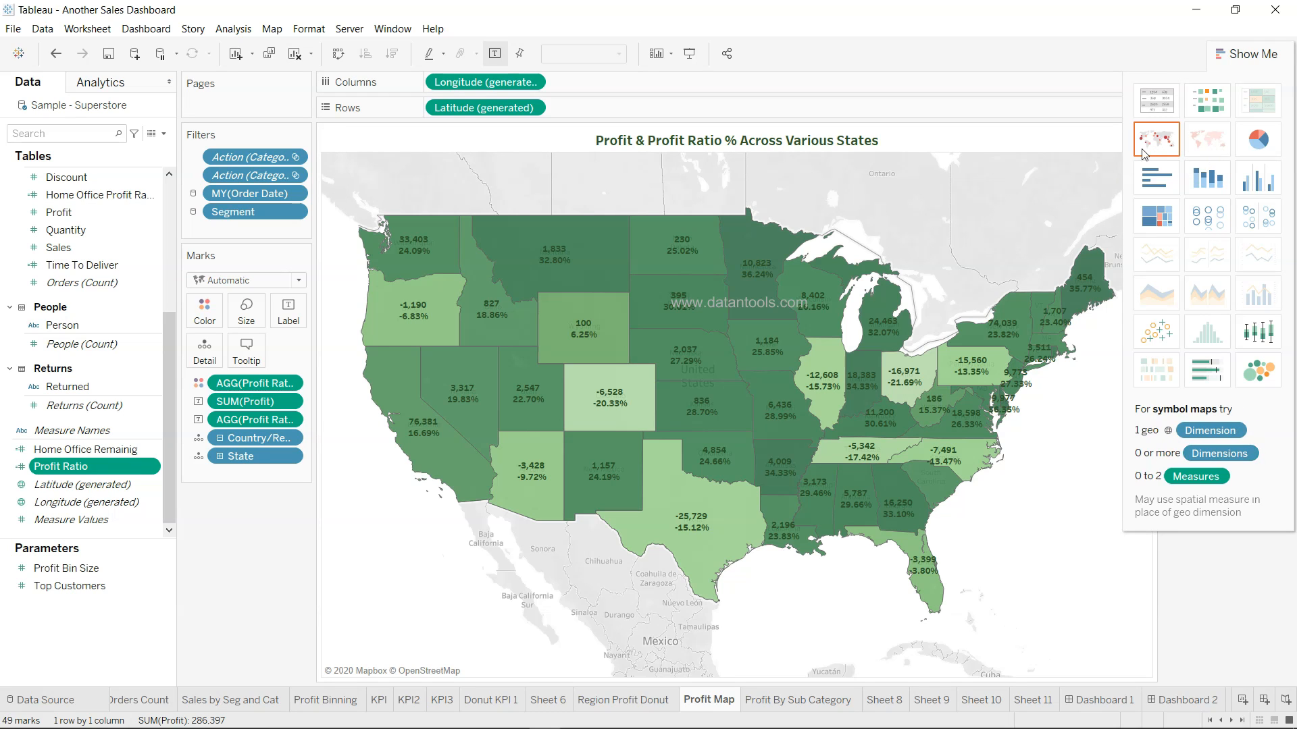
left_click(1246, 54)
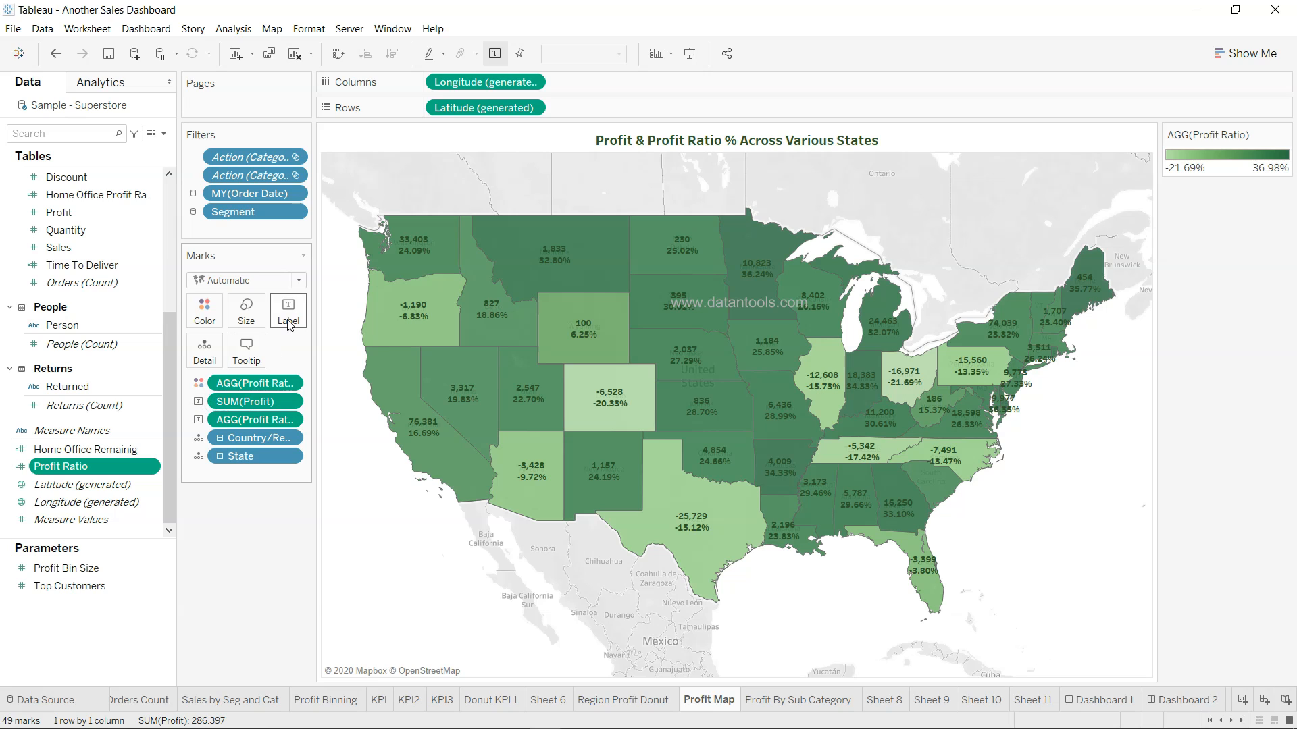
scroll(83, 437, "up", 3)
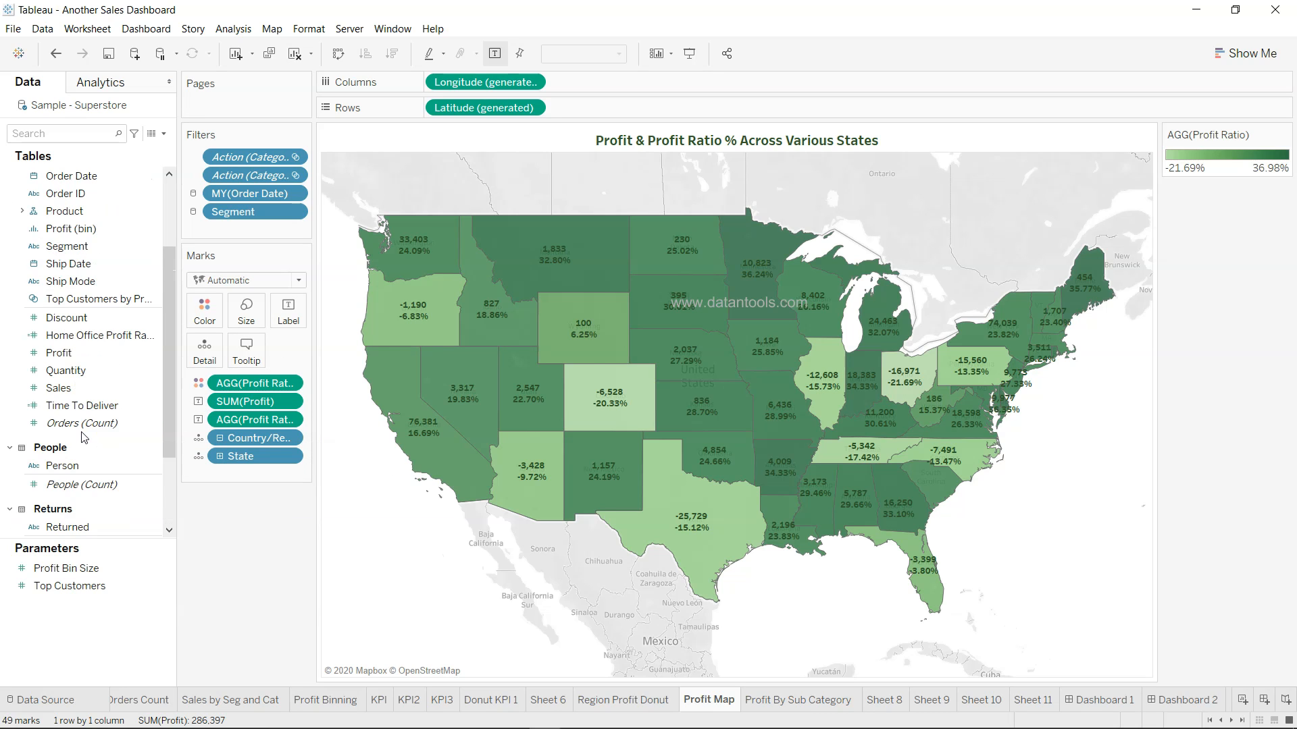
scroll(83, 437, "up", 1)
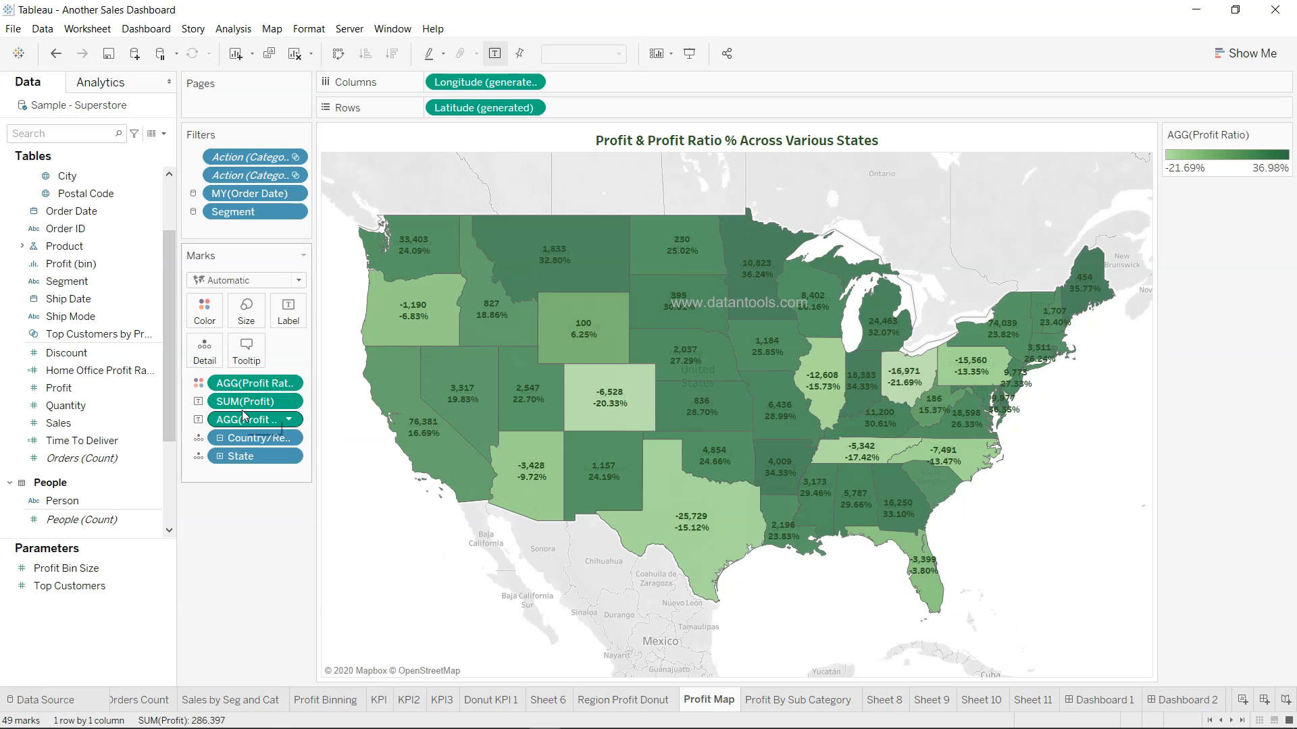
Inspect state values on the map, e.g. Missouri 6,436 (28.99%) and Illinois -12,608 (-15.73%)
mouse_move(427, 442)
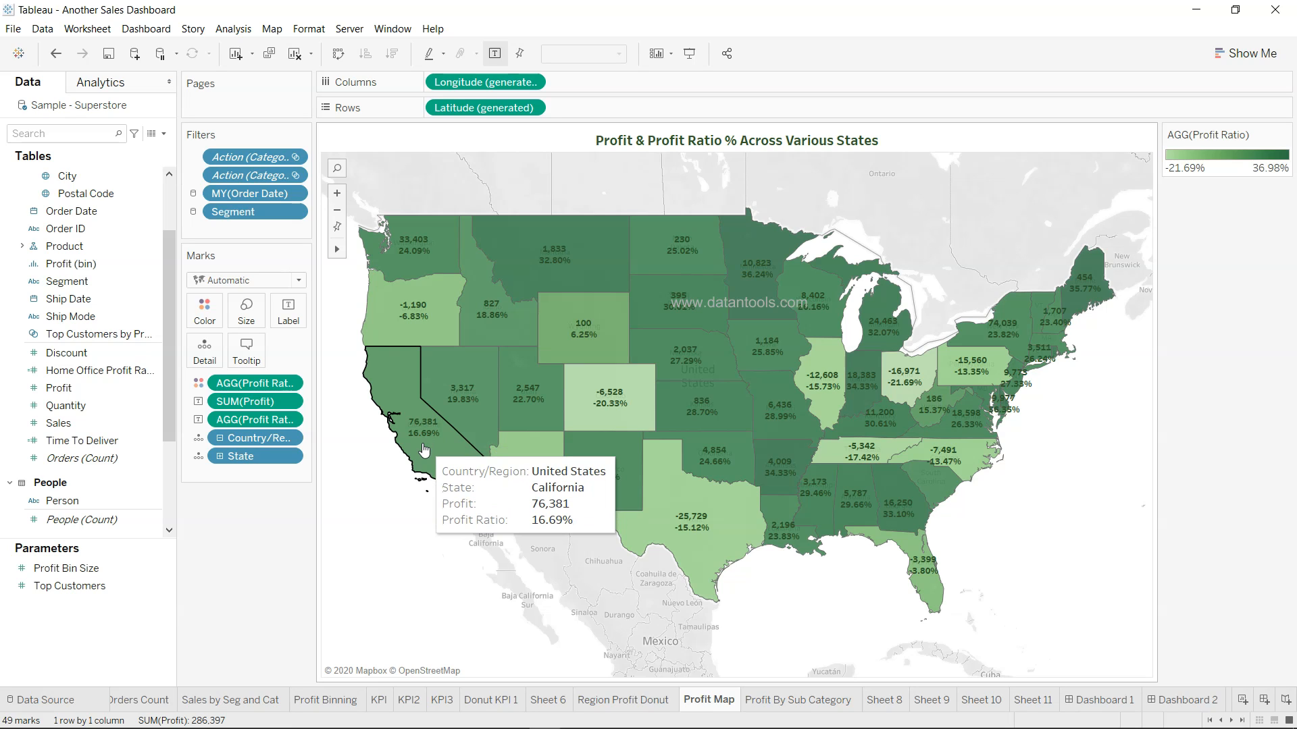
mouse_move(604, 420)
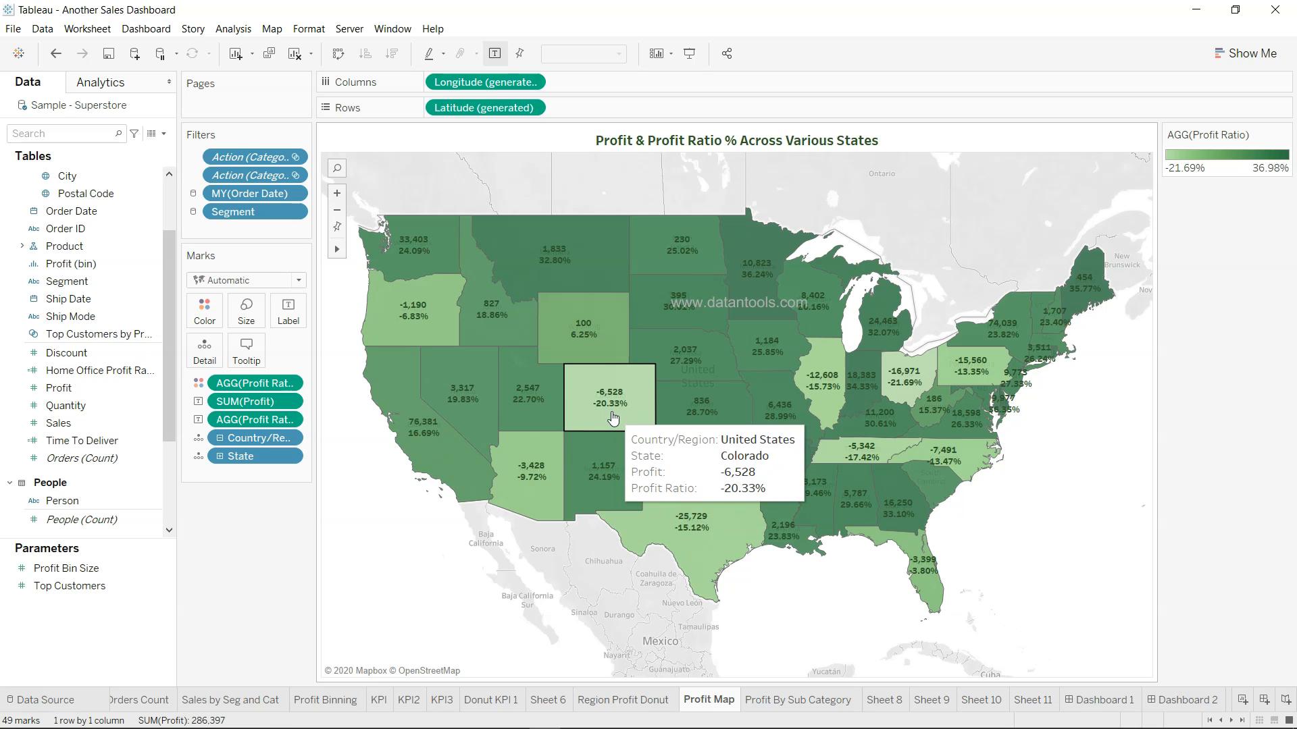
mouse_move(786, 430)
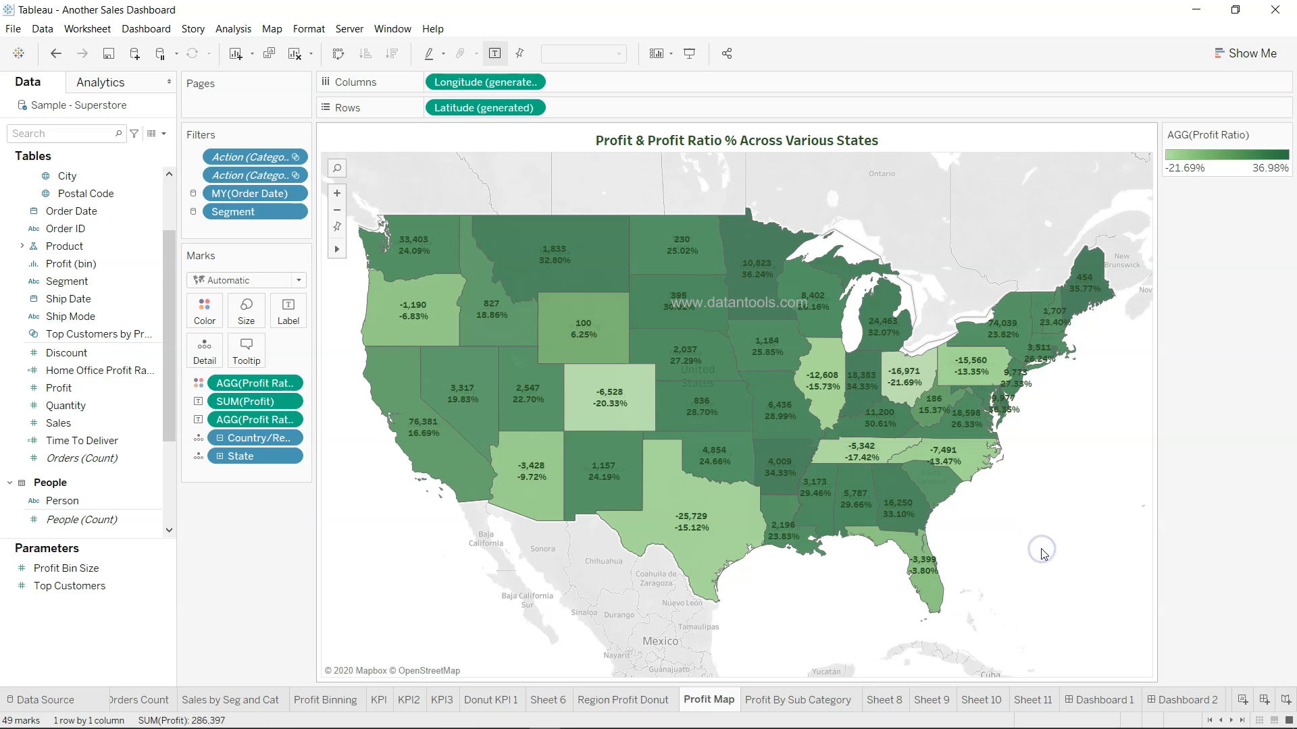
left_click(793, 702)
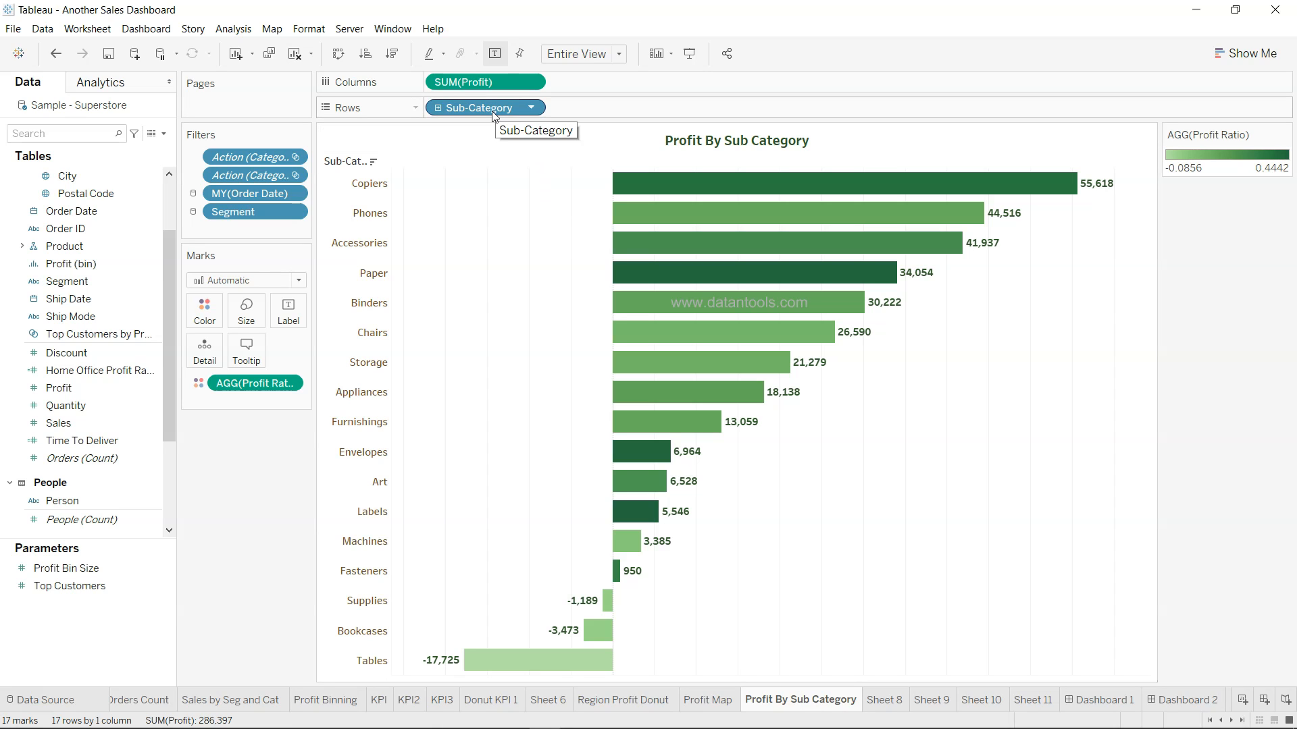
On the Profit By Sub Category sheet, expand Product and drag Sub-Category toward Columns
scroll(67, 211, "up", 3)
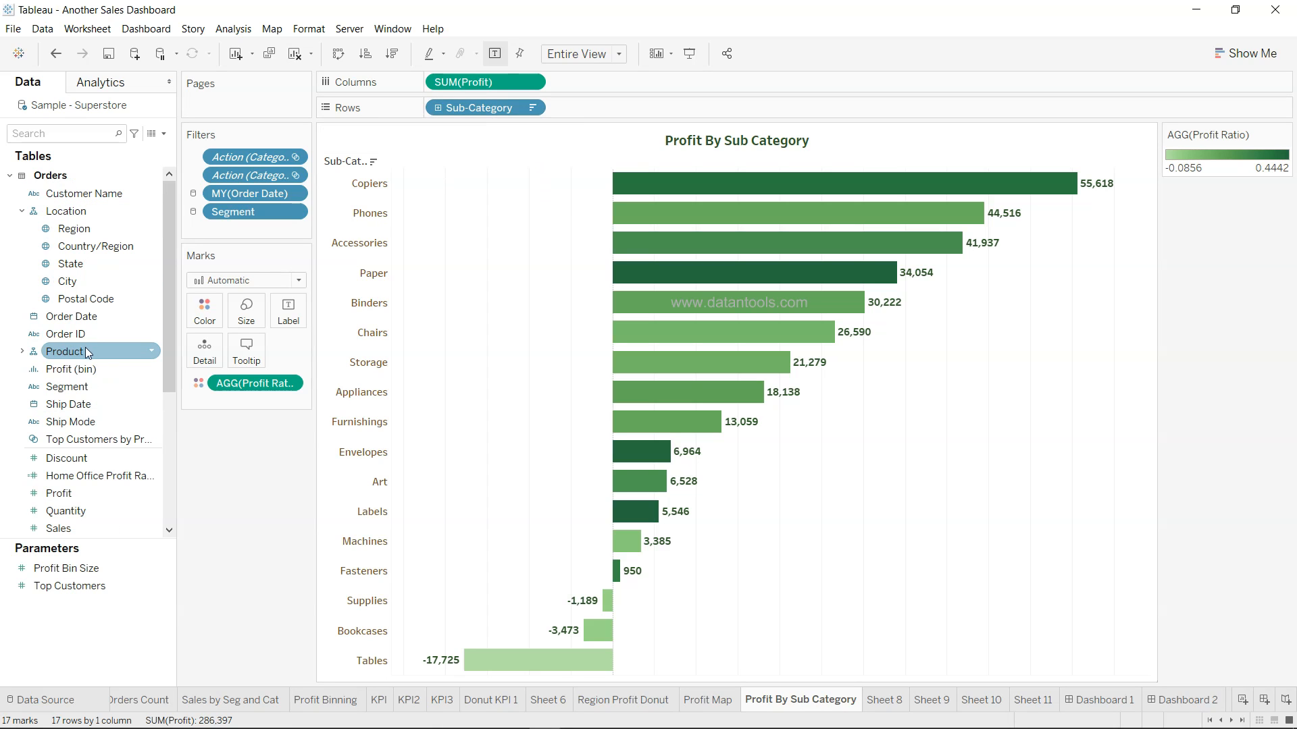
left_click(22, 351)
left_click_drag(108, 393, 511, 88)
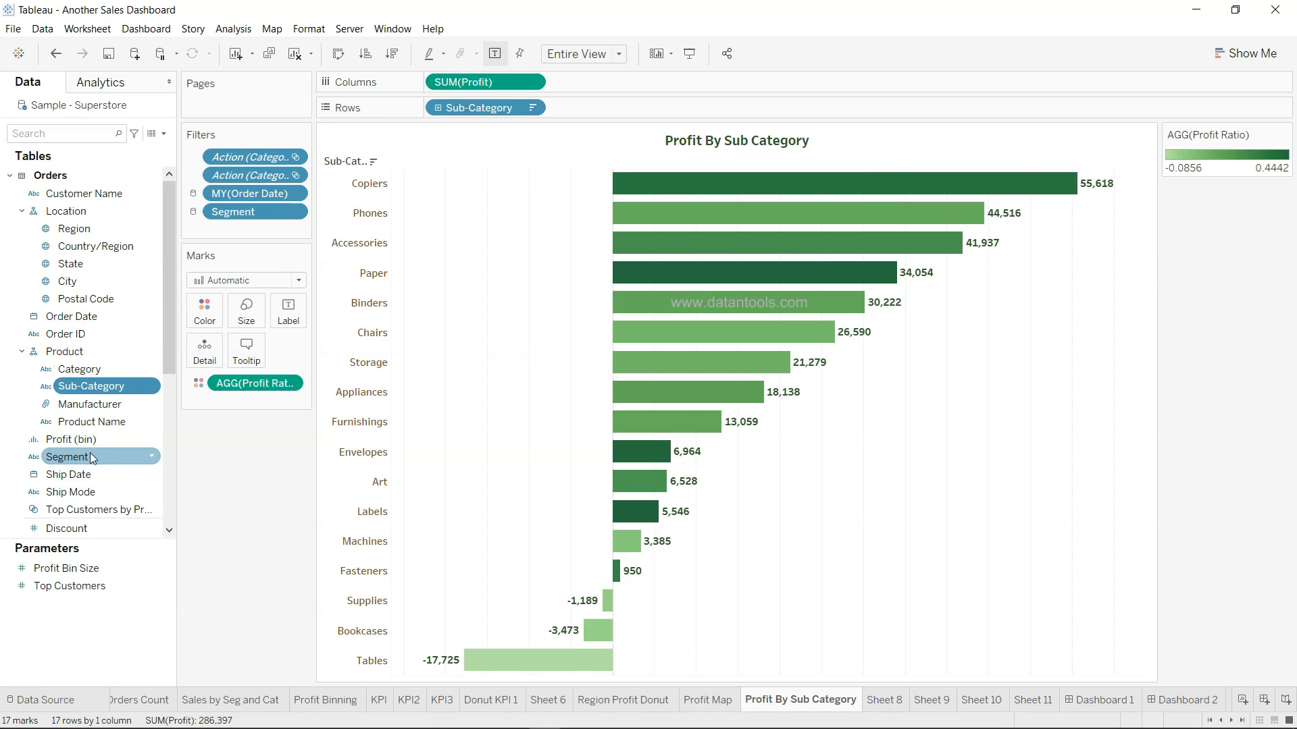
scroll(91, 454, "down", 5)
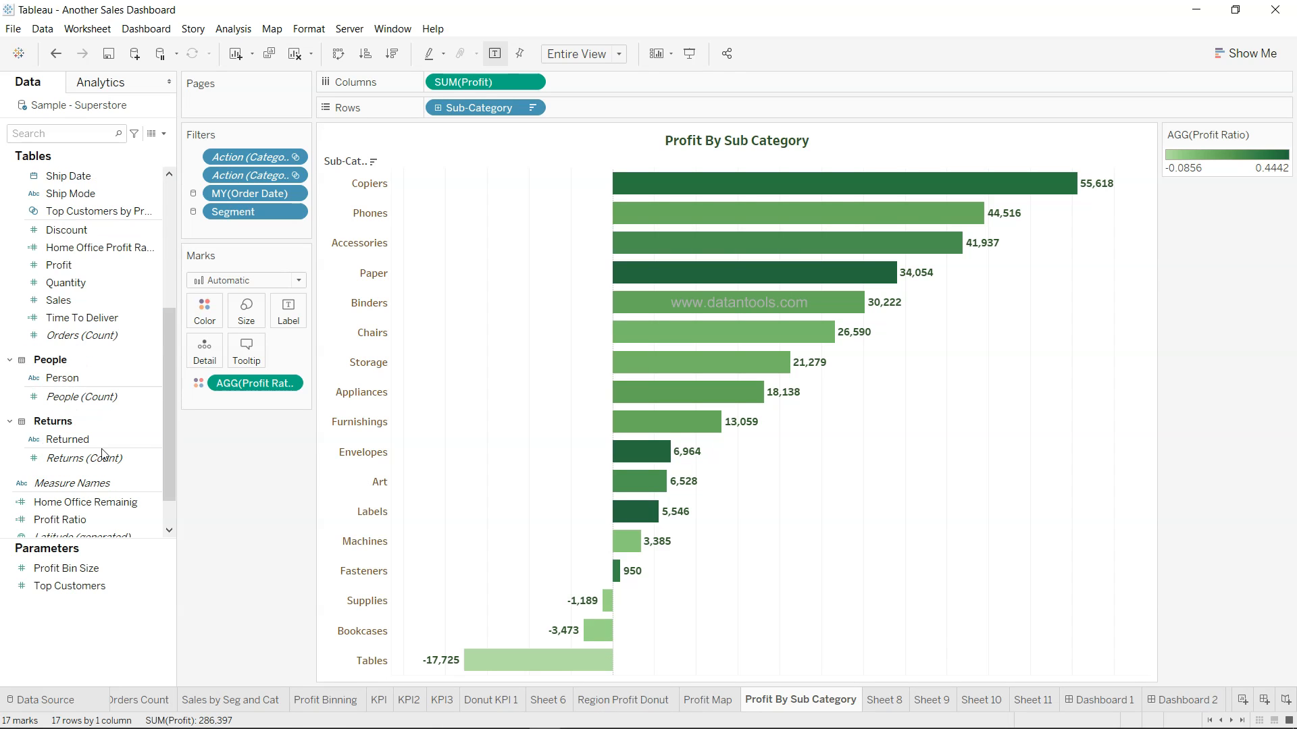
scroll(88, 472, "down", 1)
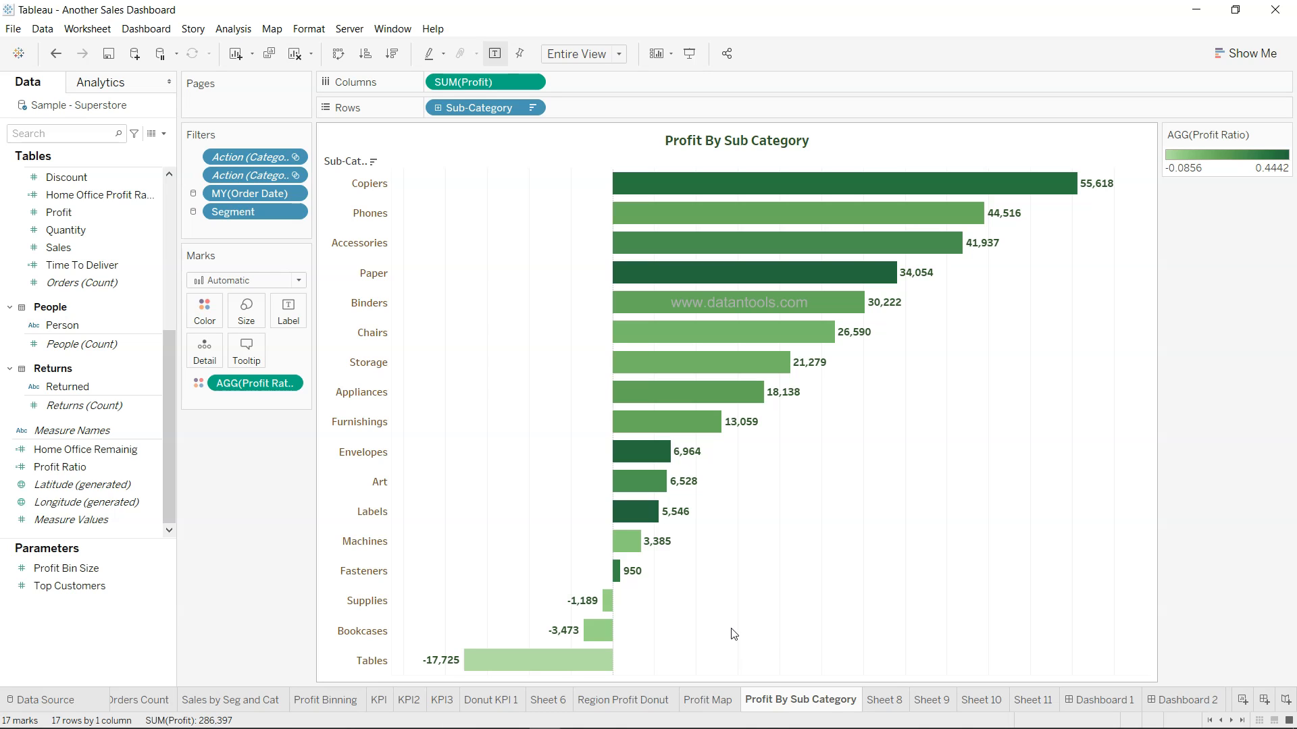
mouse_move(778, 704)
scroll(779, 704, "down", 1)
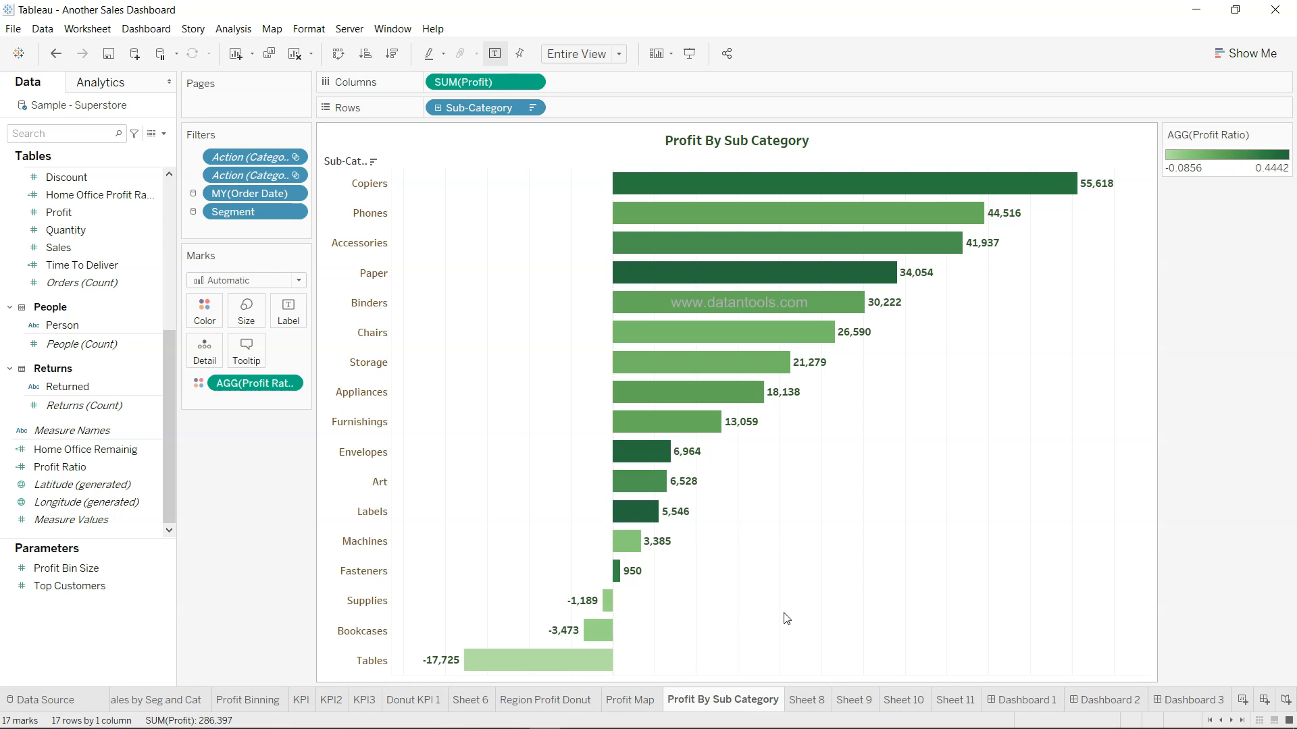
Open Dashboard 3 and select the dashboard title container
left_click(1186, 701)
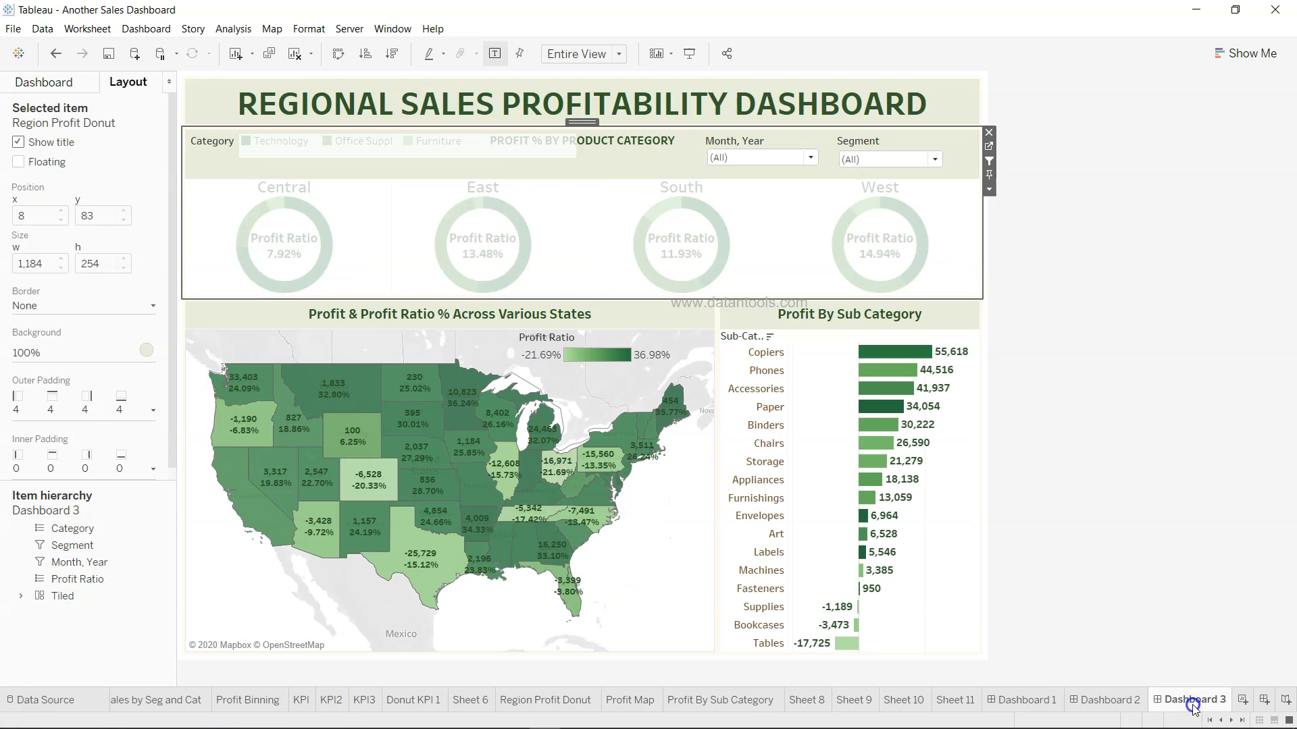
left_click(1086, 272)
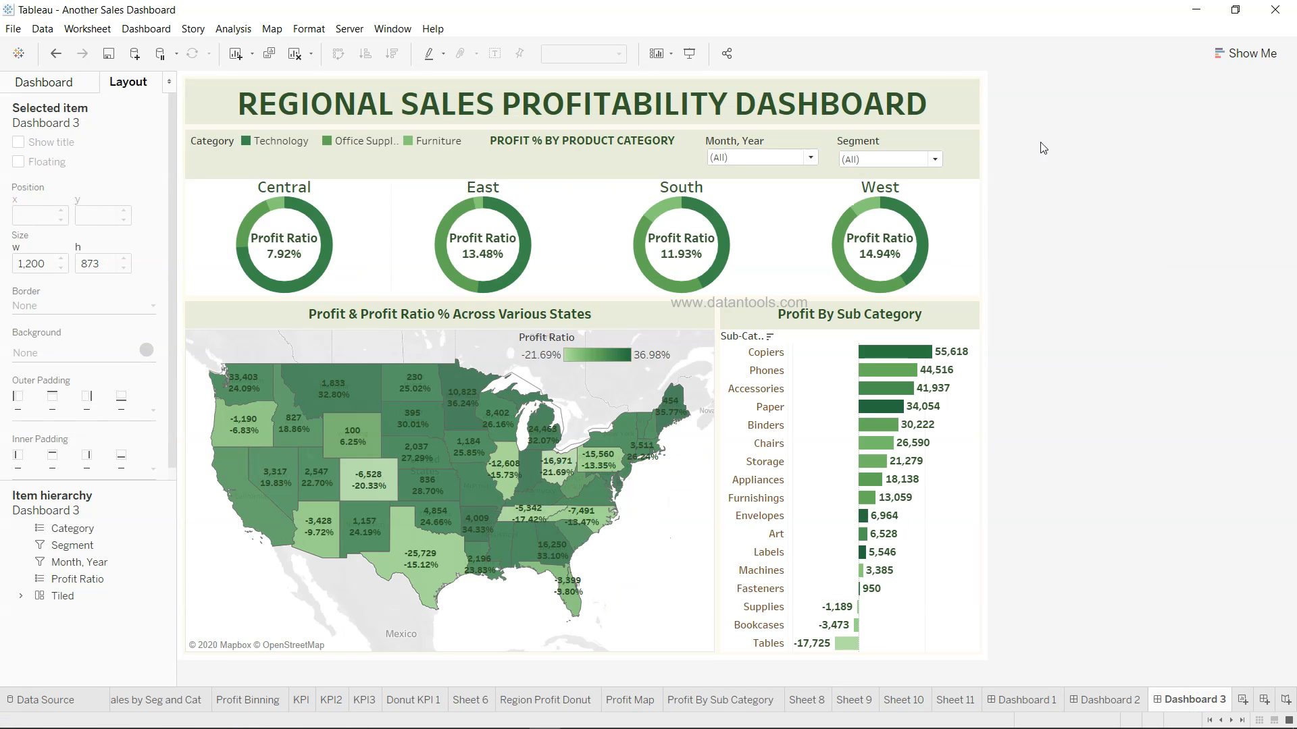
left_click(936, 103)
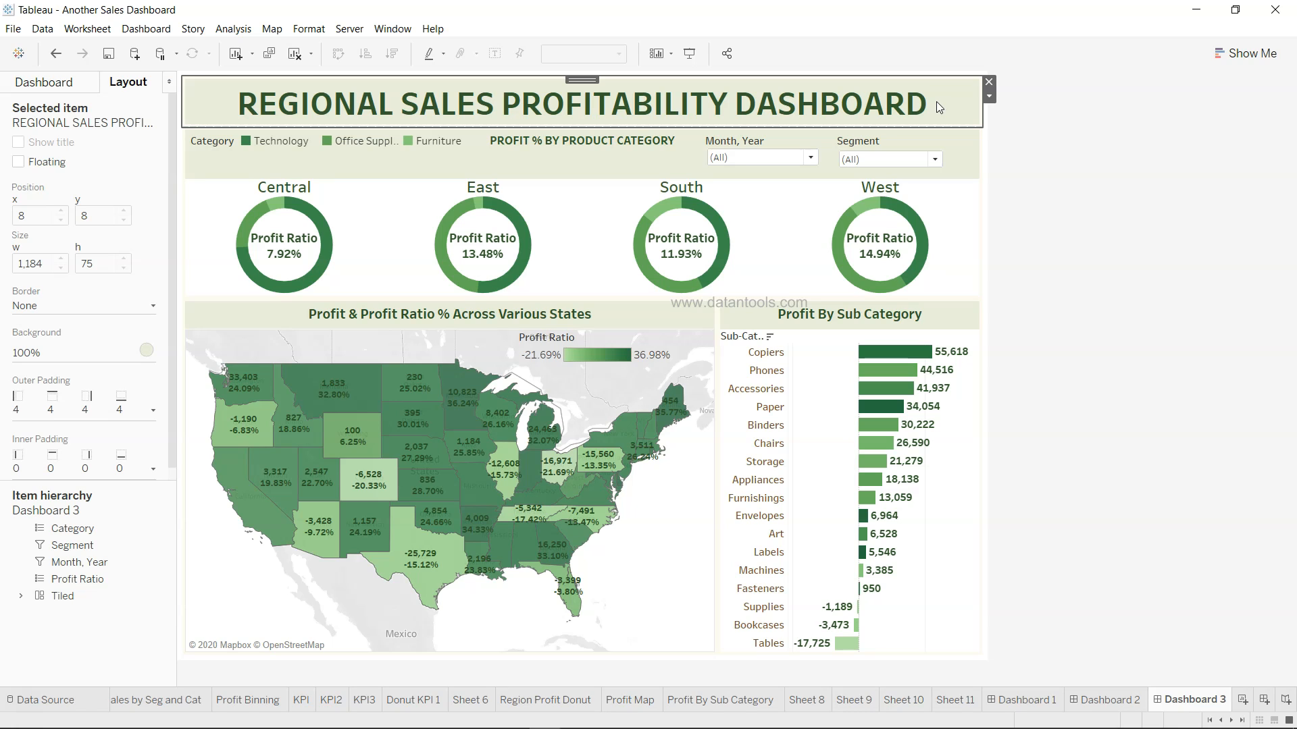
left_click(1078, 269)
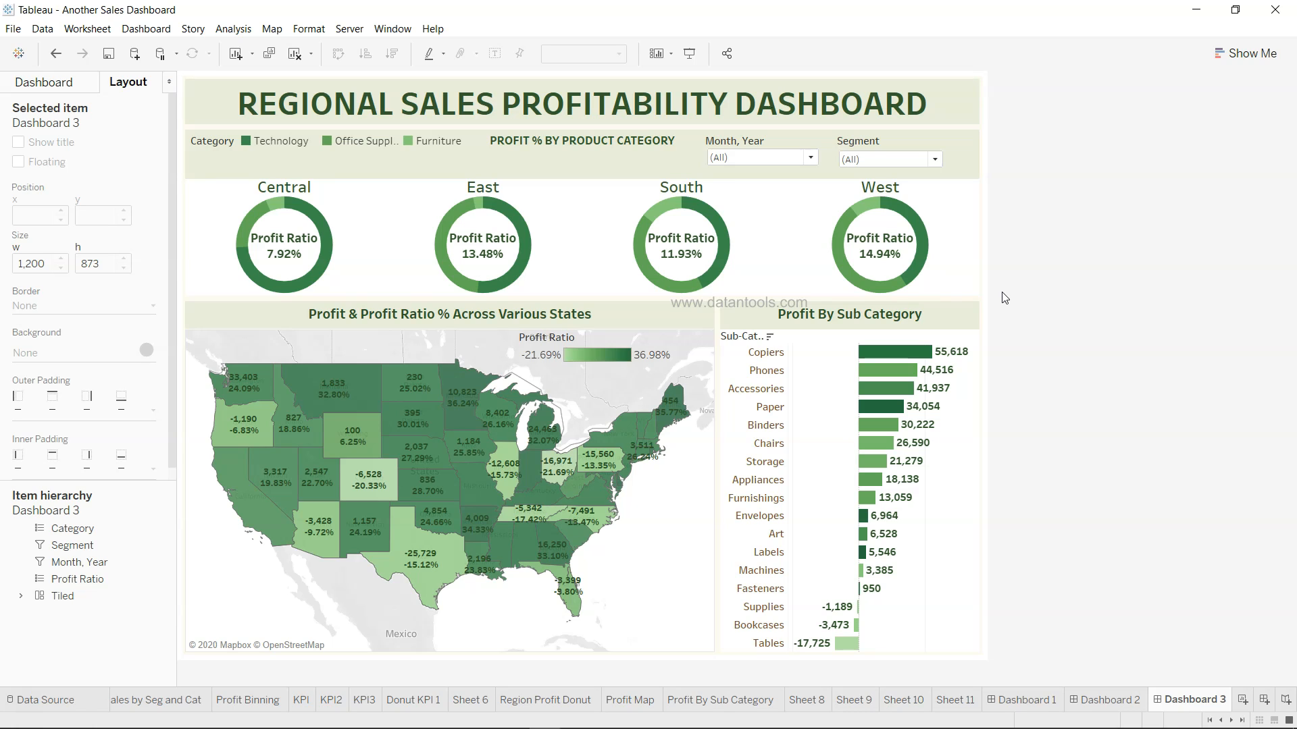
left_click(931, 104)
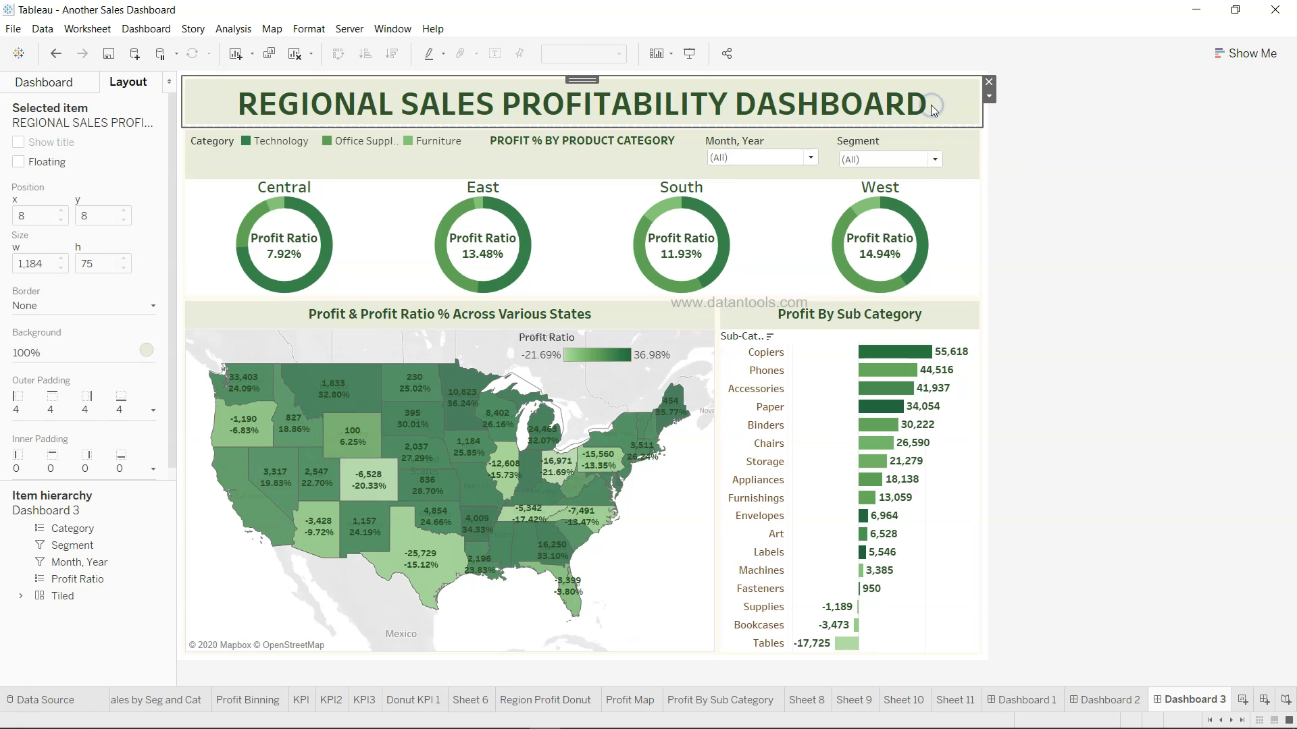
Expand Tiled and each nested Horizontal container, then select the Region Profit Donut container
left_click(20, 596)
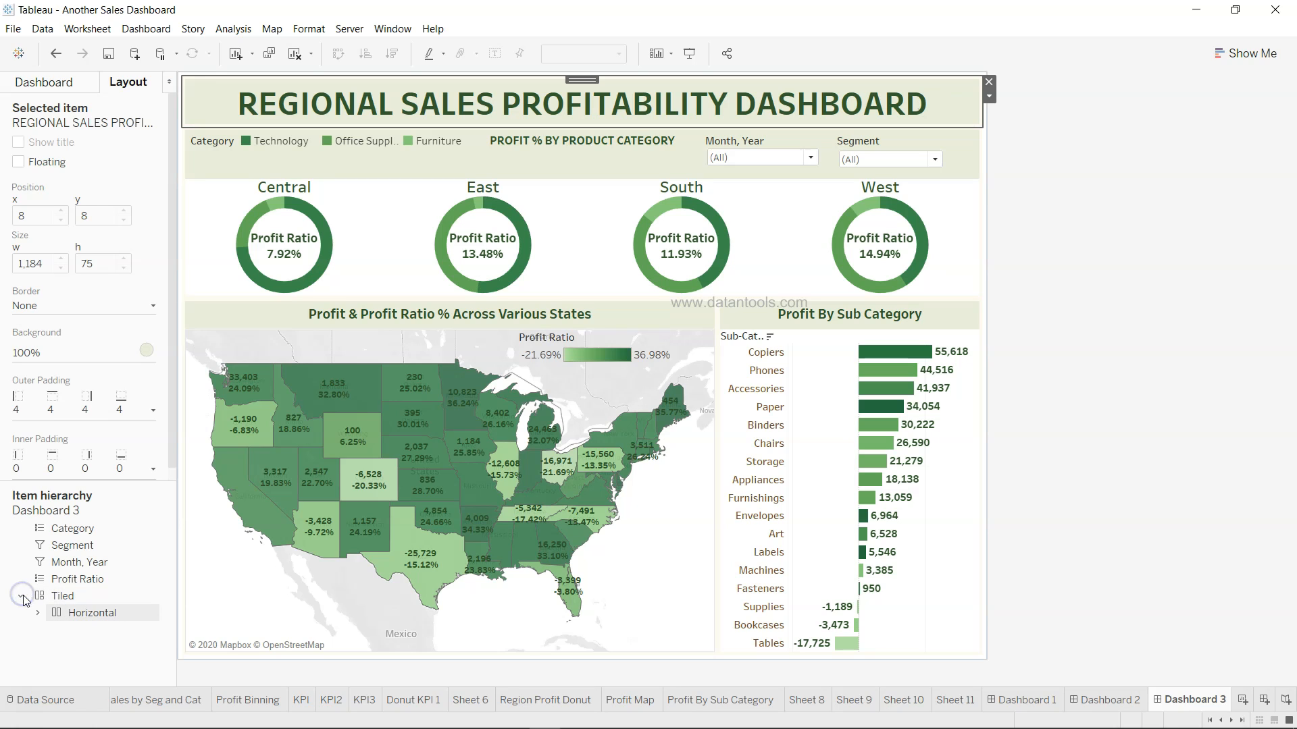
left_click(37, 612)
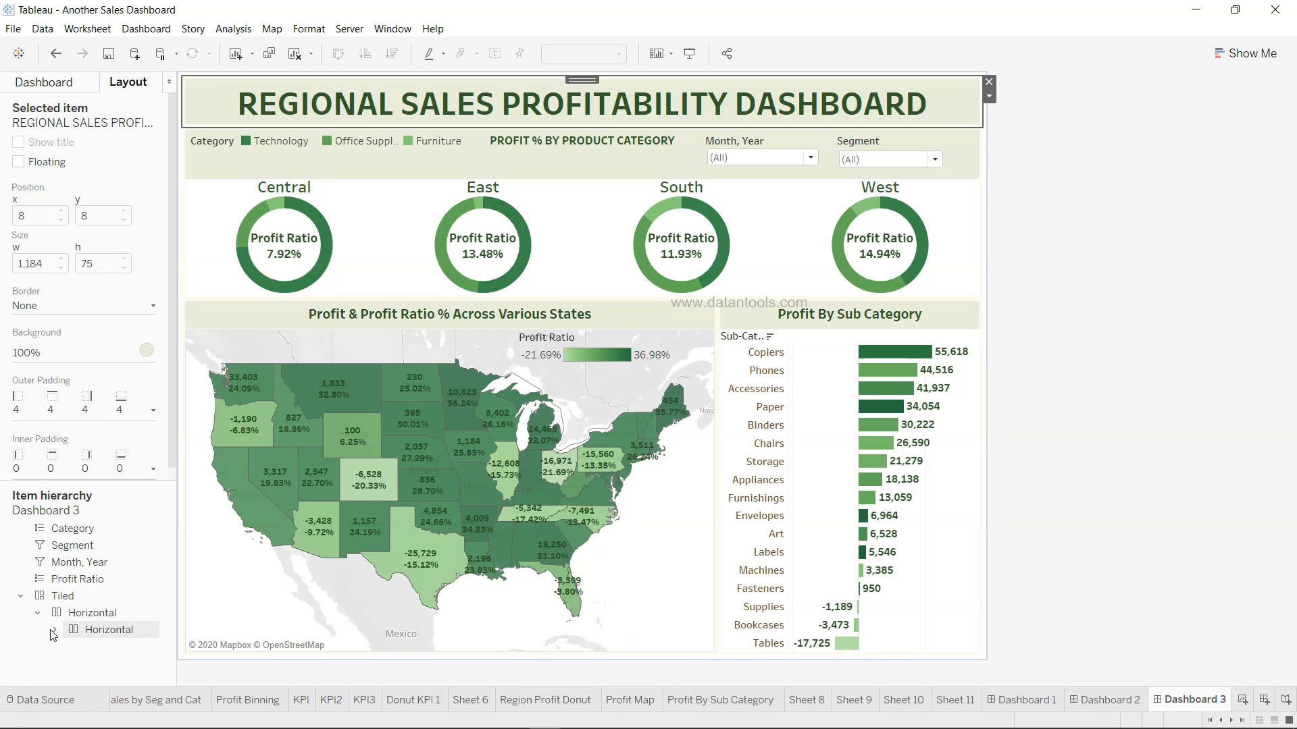
left_click(53, 631)
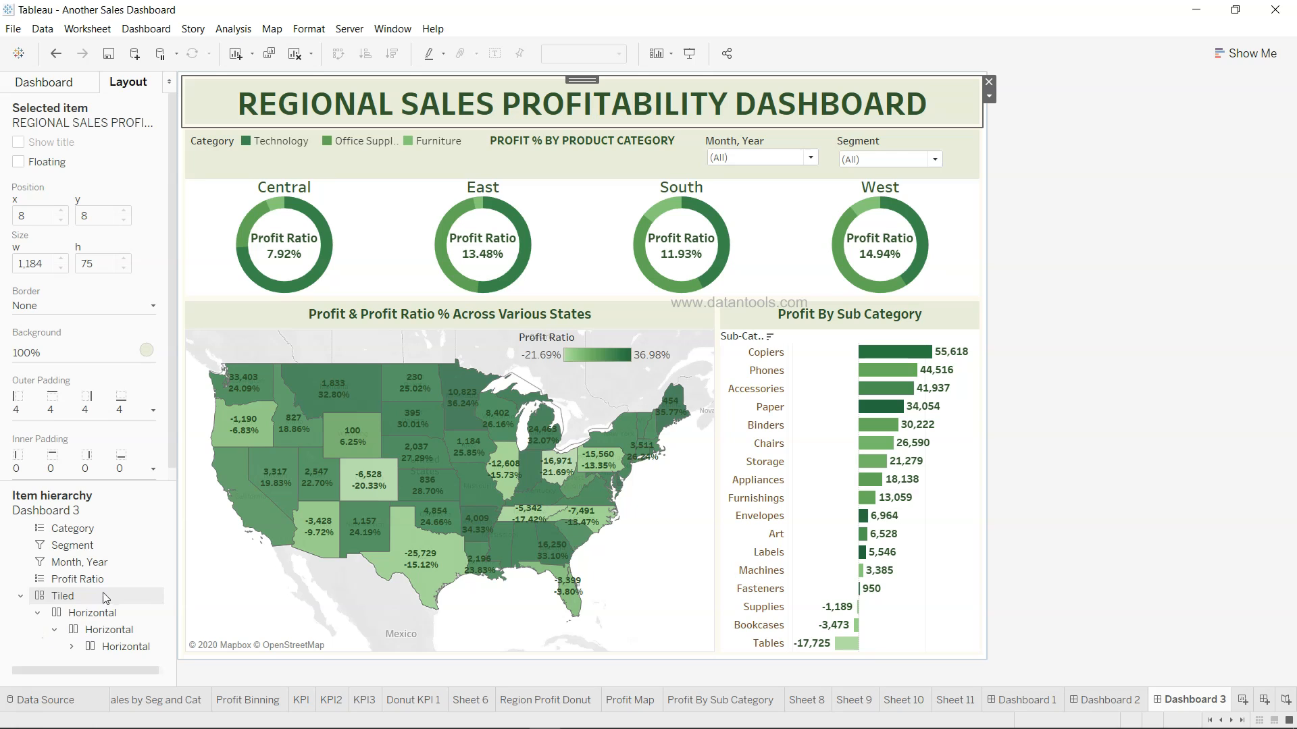
left_click(73, 649)
left_click(90, 648)
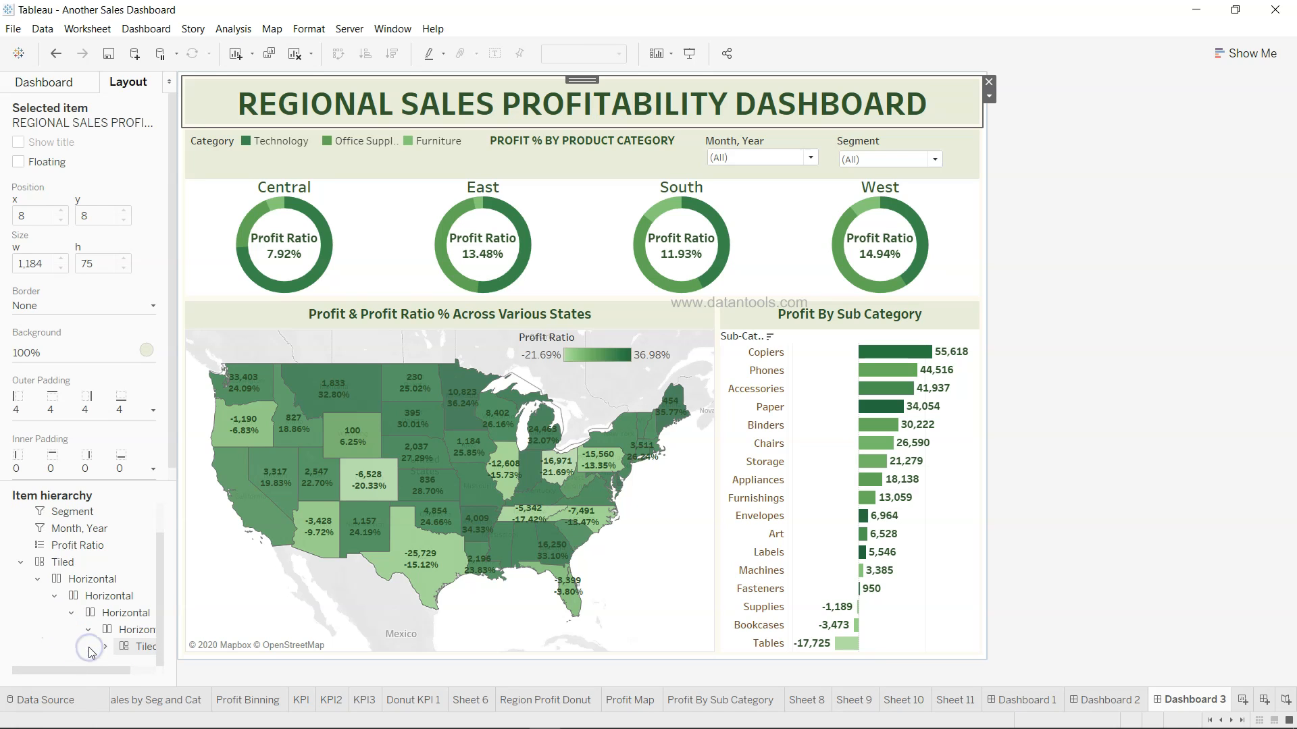
left_click(105, 646)
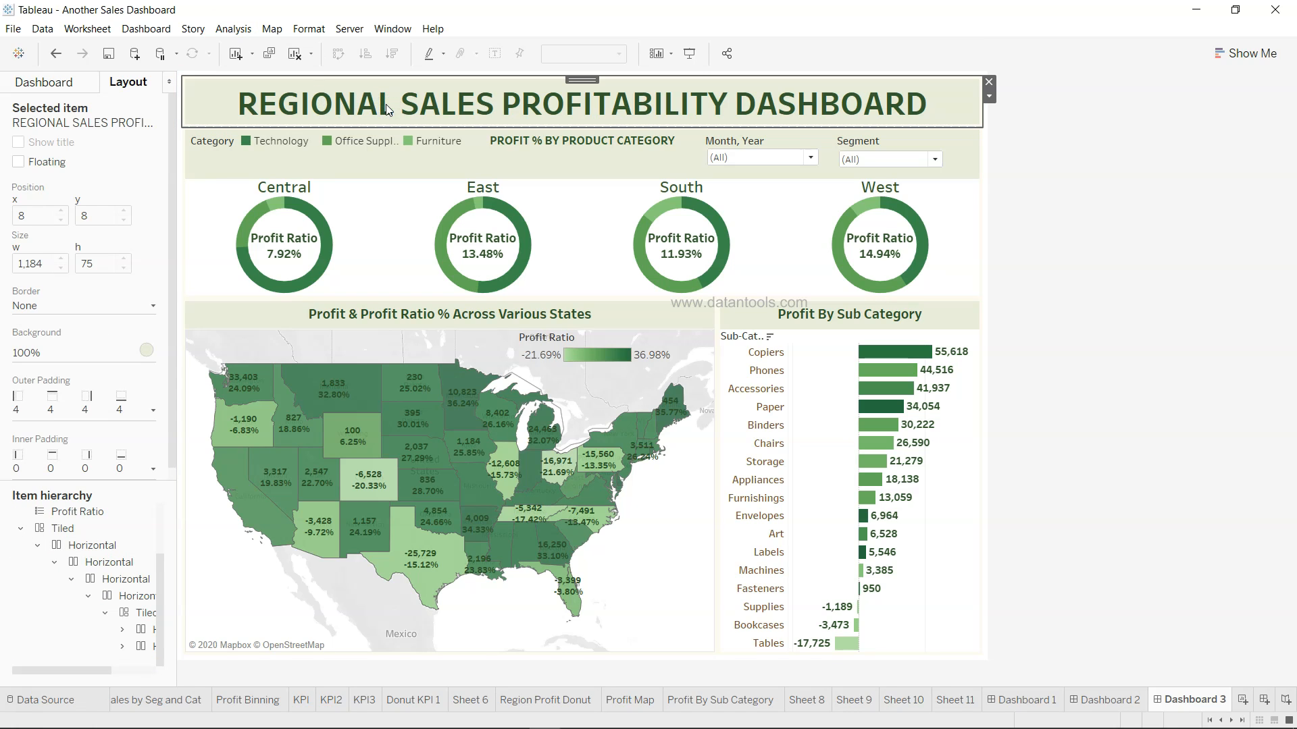
left_click(970, 152)
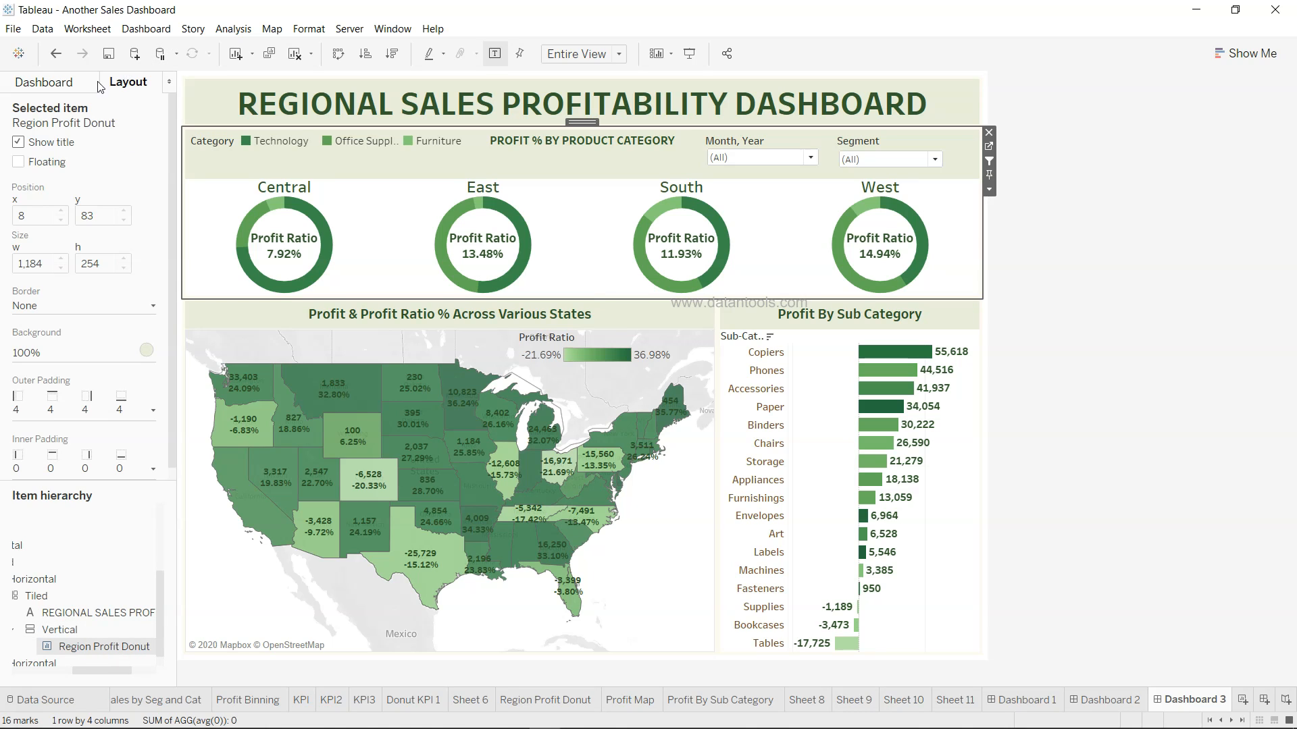
Drag the divider between the state profit map and sub-category bars to rebalance their widths
left_click(72, 87)
mouse_move(90, 373)
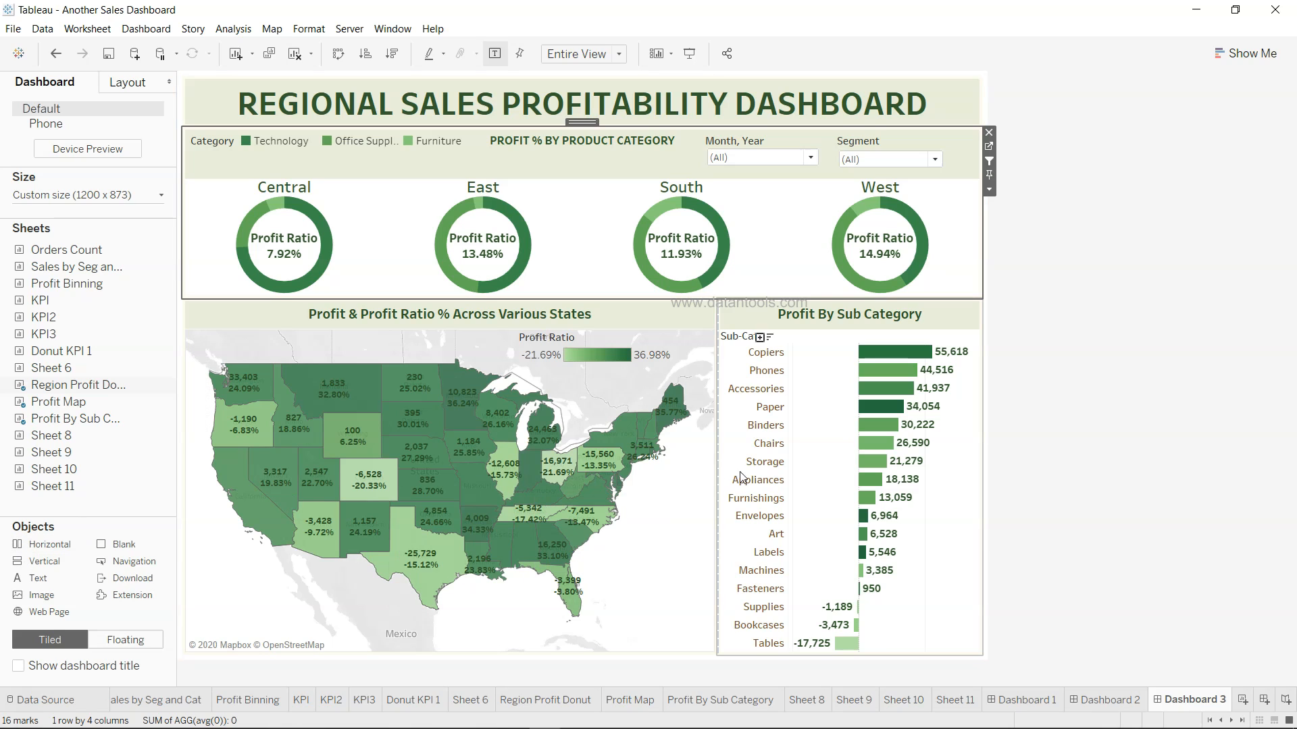
mouse_move(859, 481)
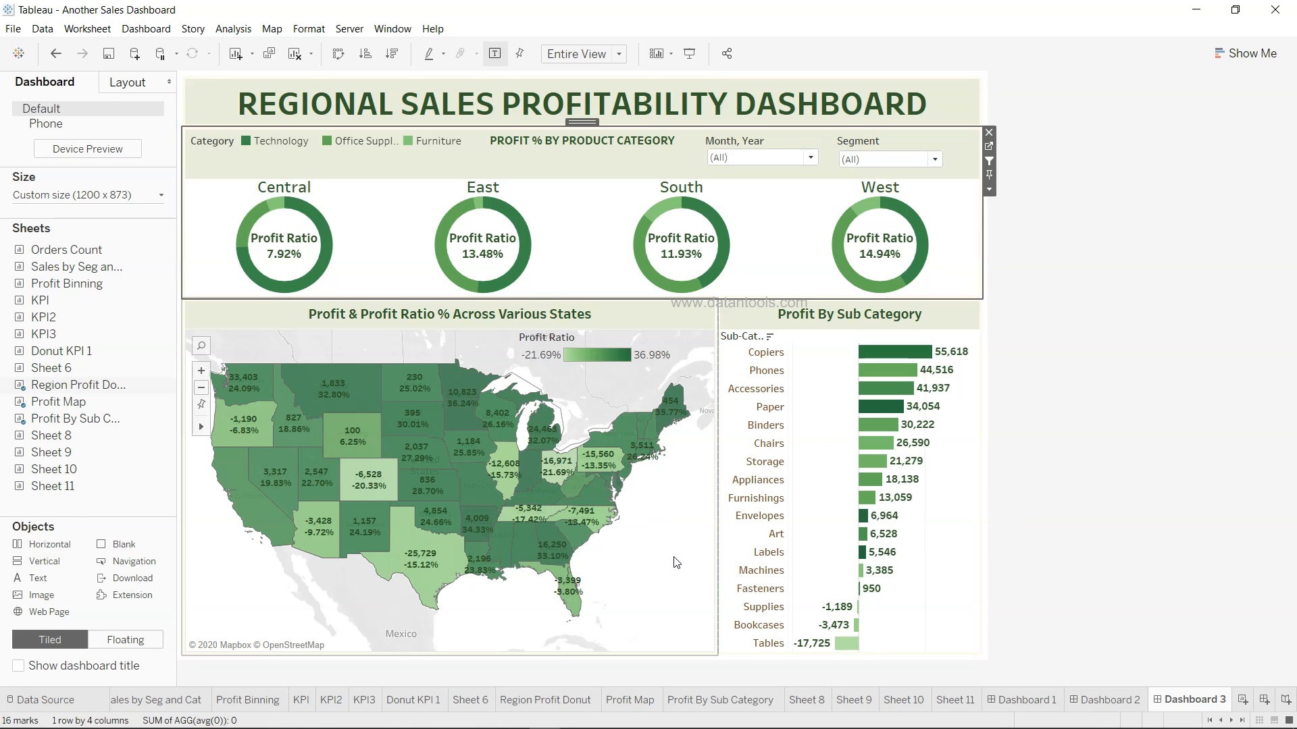
left_click(717, 515)
mouse_move(717, 515)
left_mouse_down()
mouse_move(662, 515)
mouse_move(732, 505)
left_mouse_up()
left_click(1112, 497)
mouse_move(528, 526)
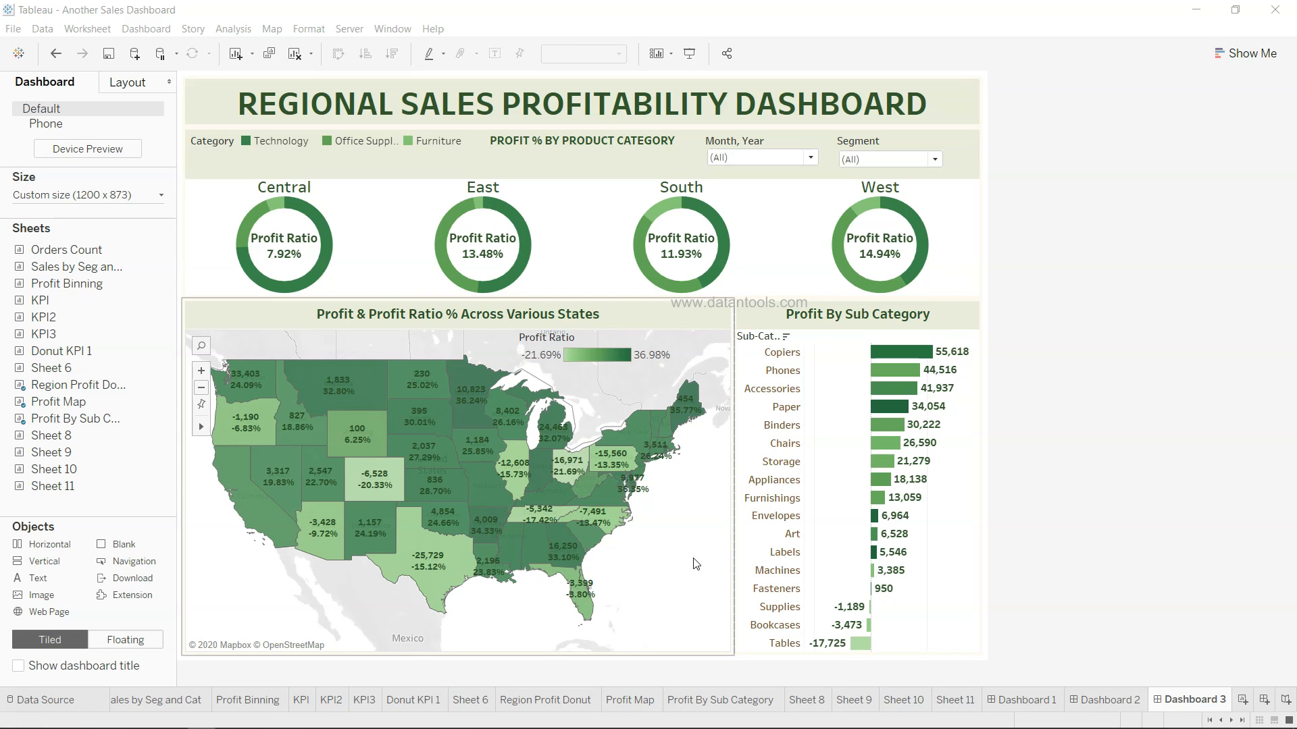
Colour the whole dashboard heading dark green #31592b through the custom colour picker
double_click(688, 101)
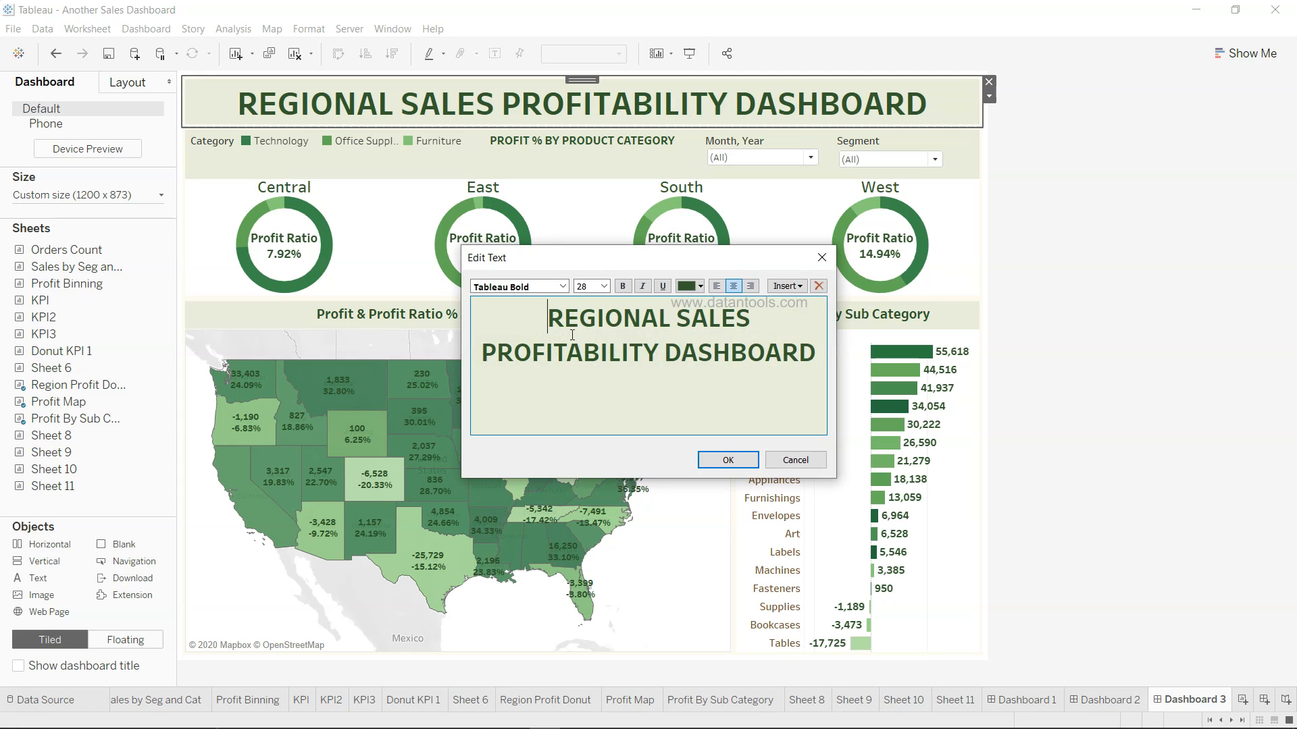
left_click_drag(545, 314, 820, 356)
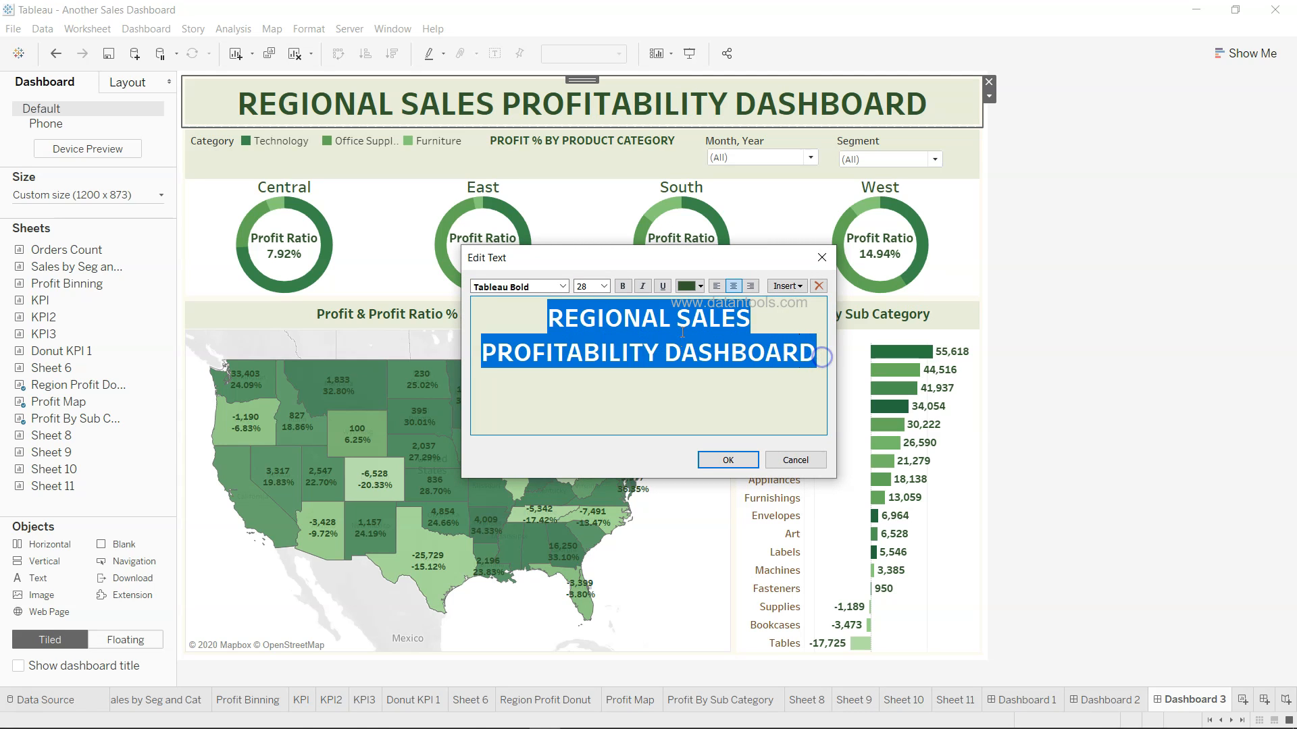
left_click(701, 288)
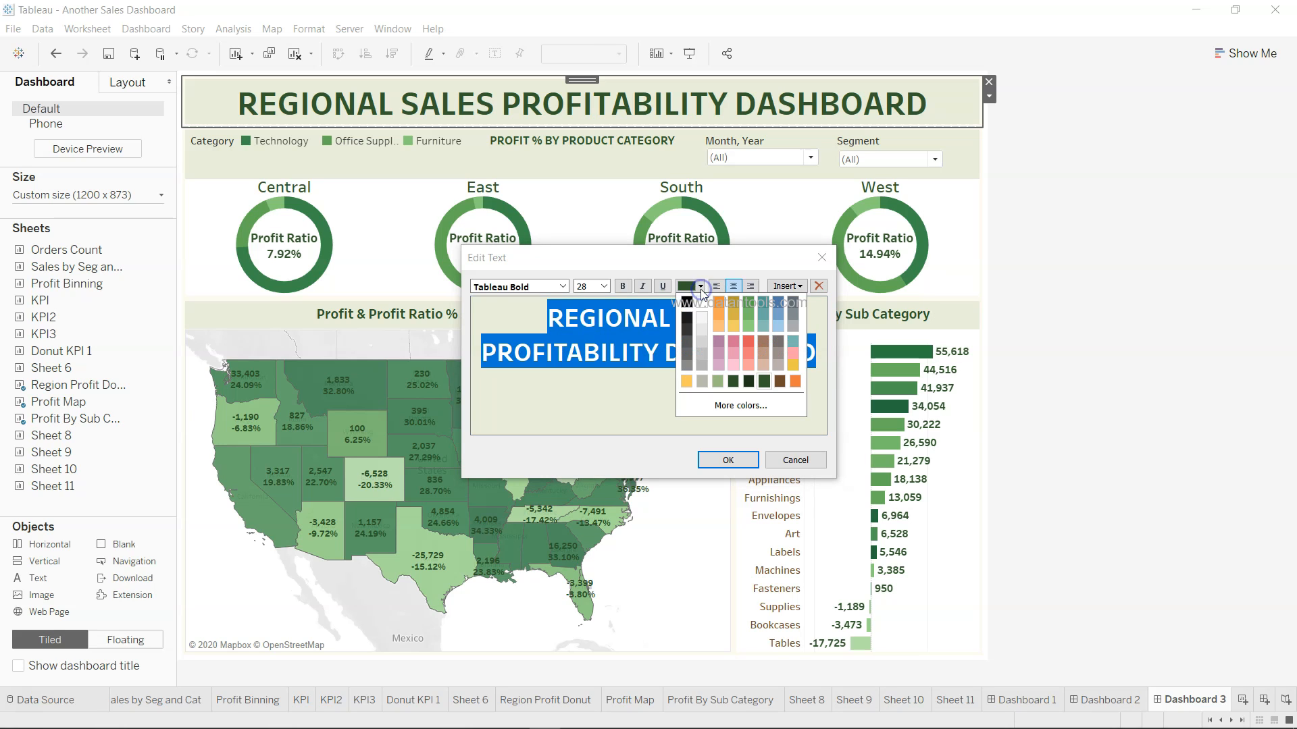
left_click(749, 404)
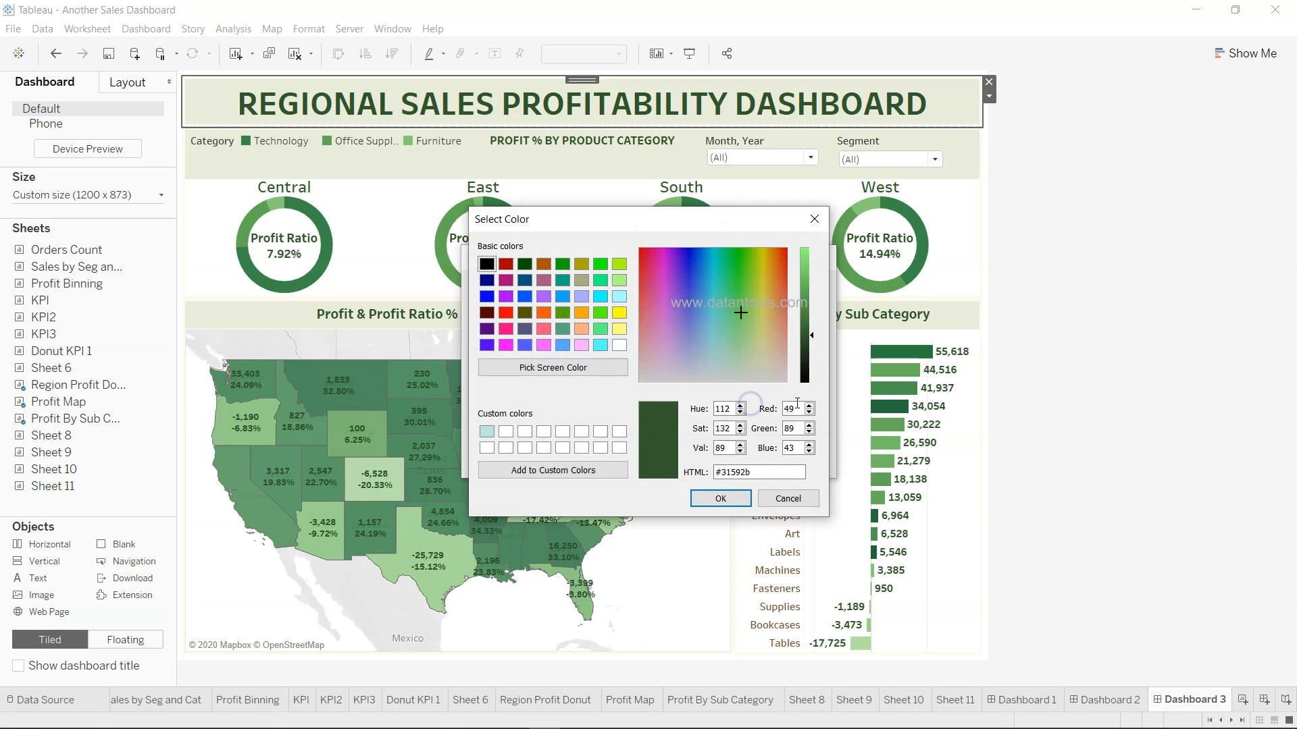
double_click(756, 473)
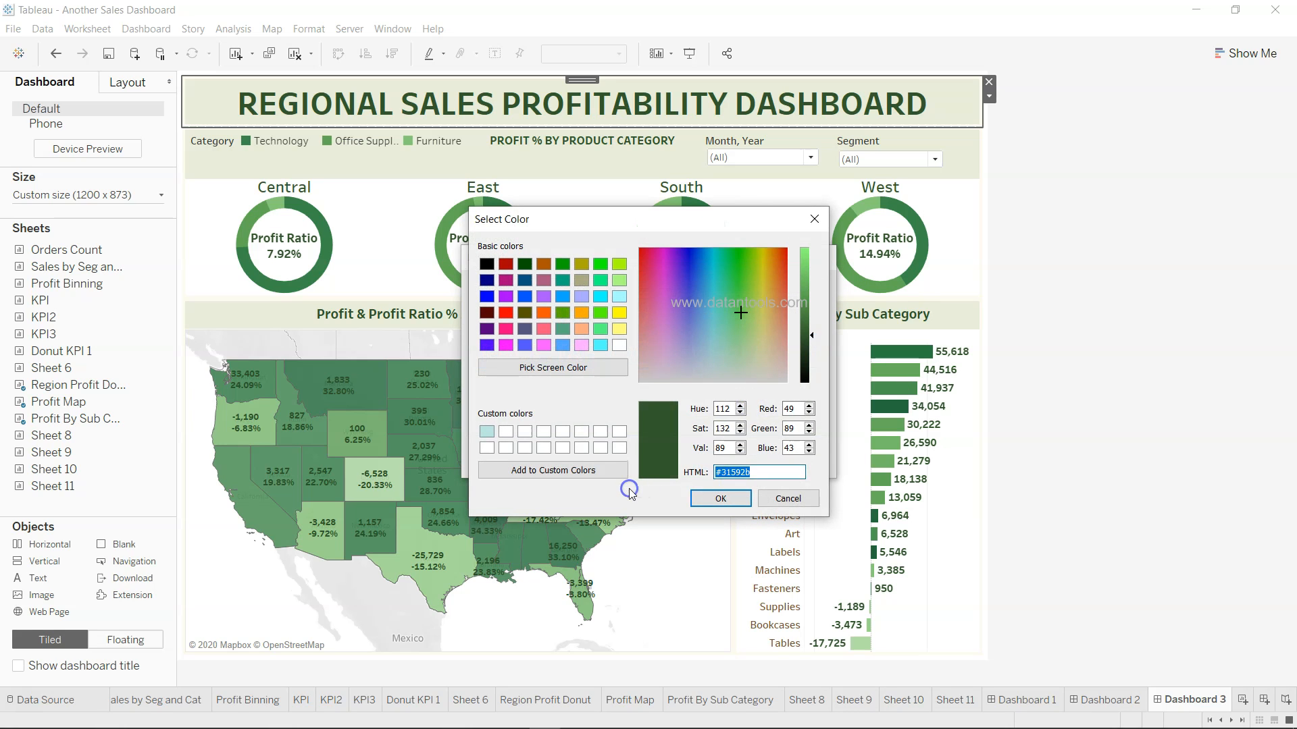
left_click(764, 472)
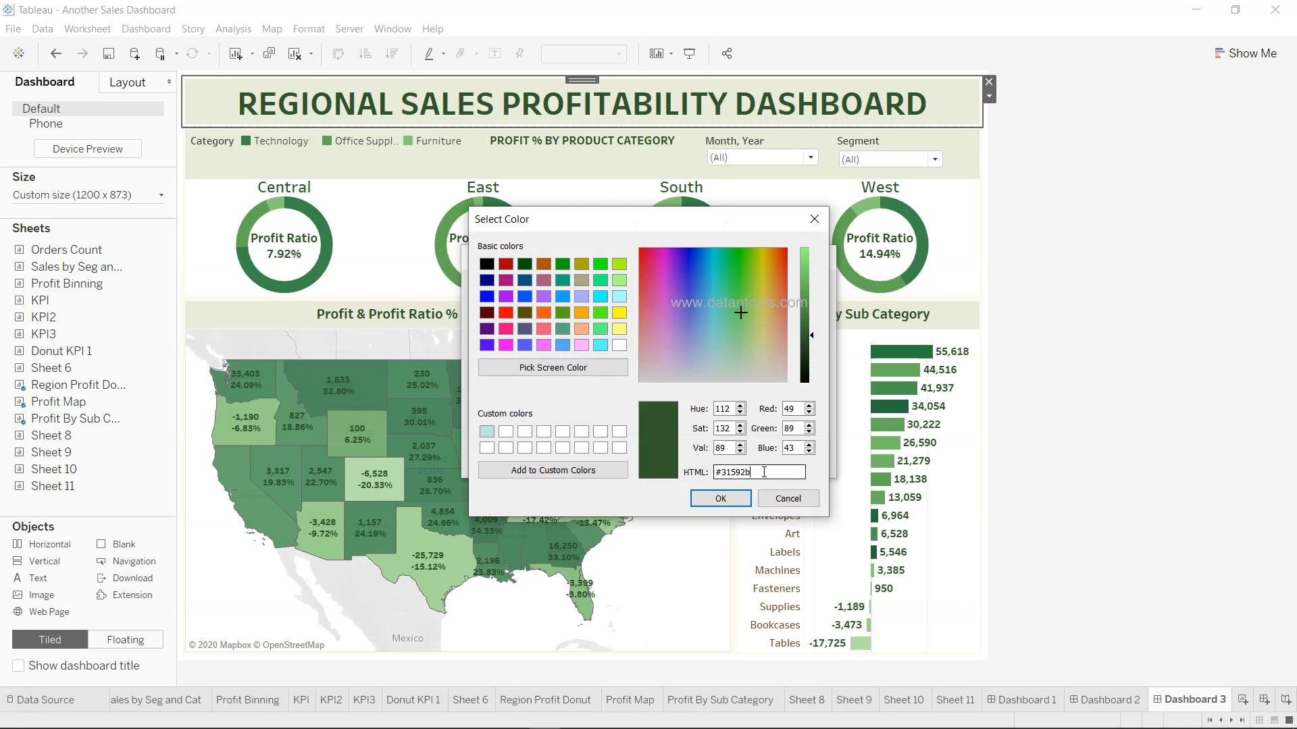
left_click(741, 499)
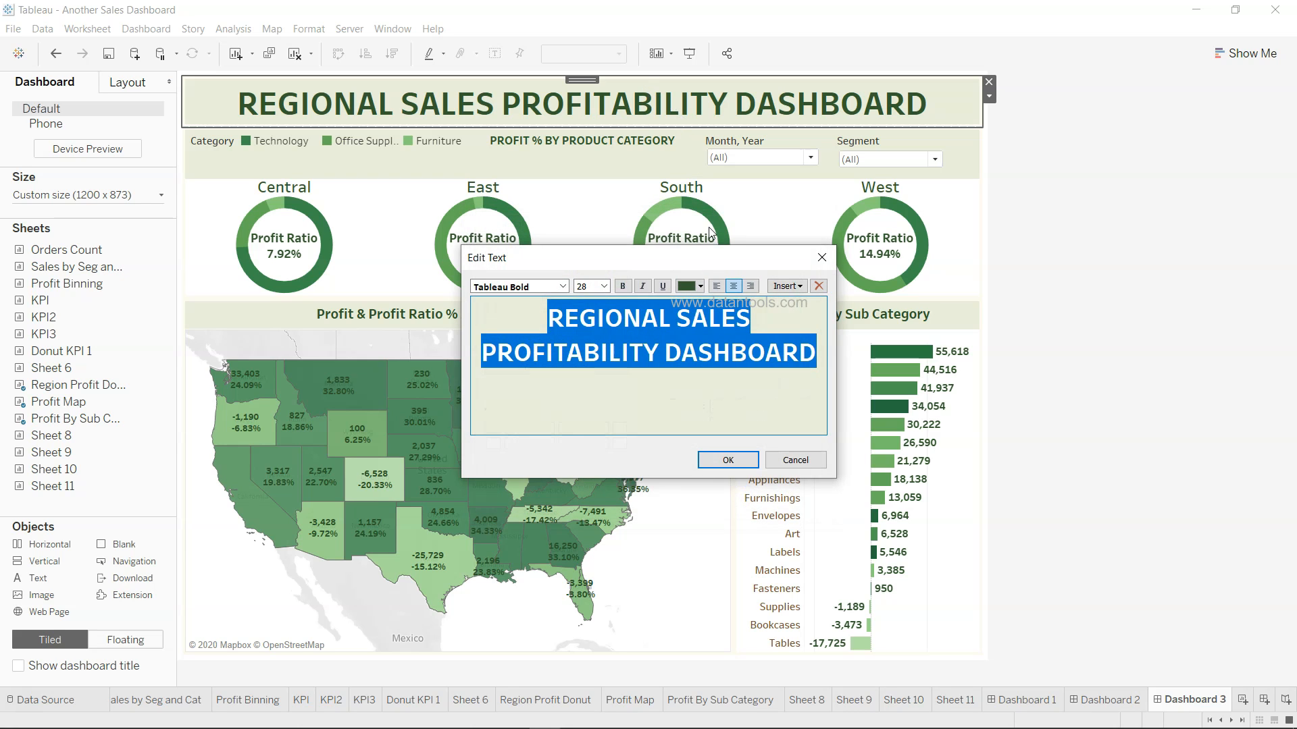
left_click(740, 459)
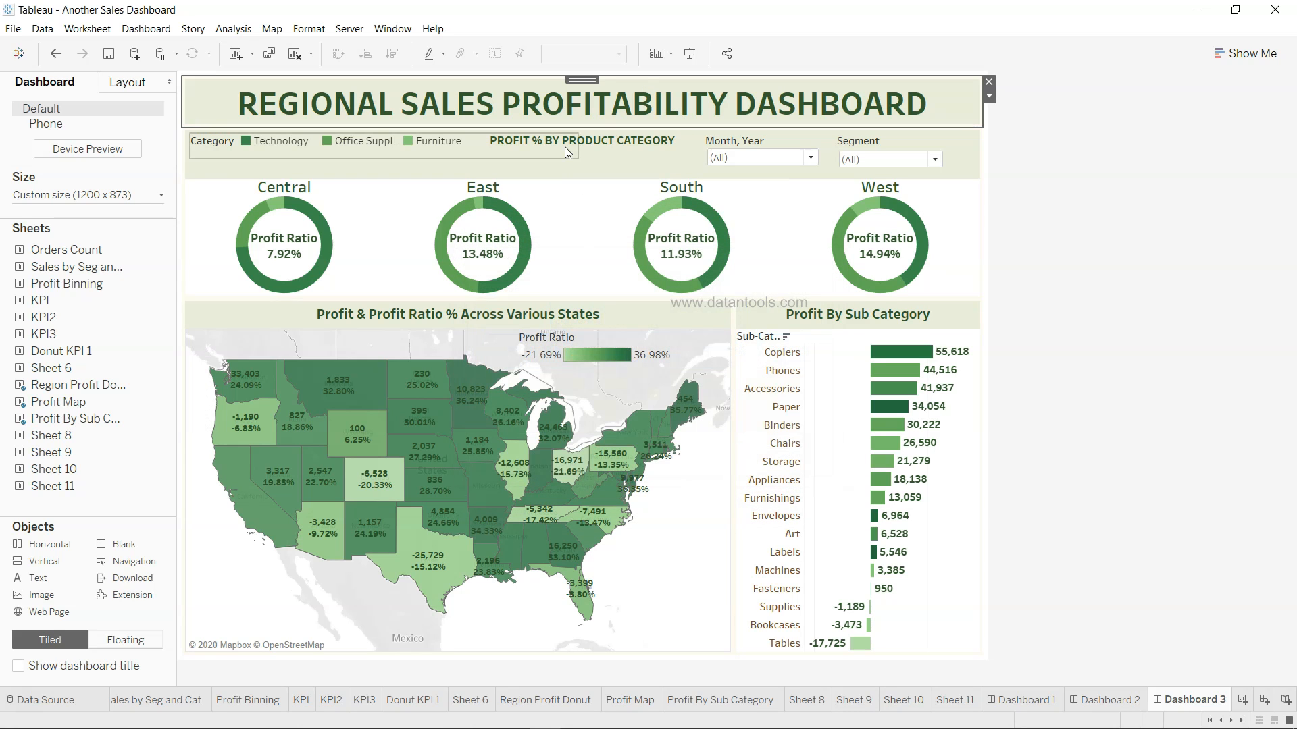
Open the PROFIT % BY PRODUCT CATEGORY title's colour picker, then cancel without changes
double_click(590, 139)
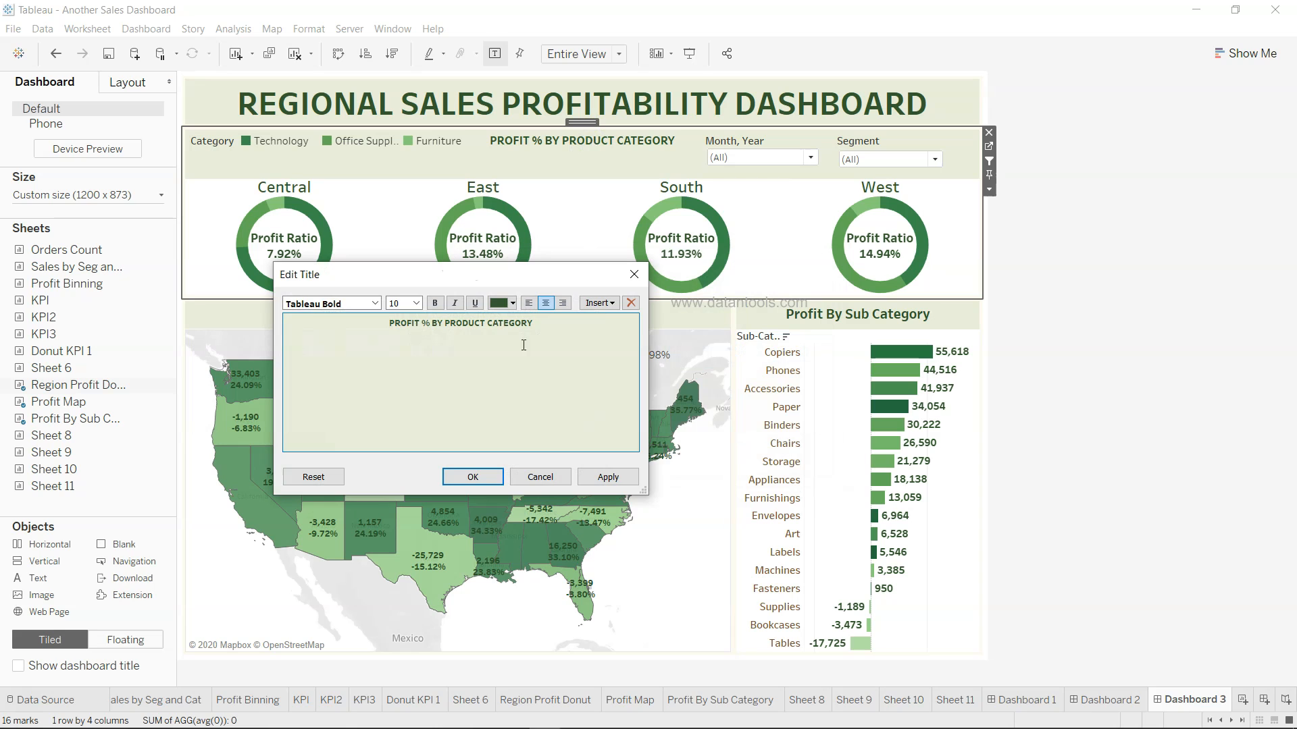
left_click_drag(540, 323, 343, 318)
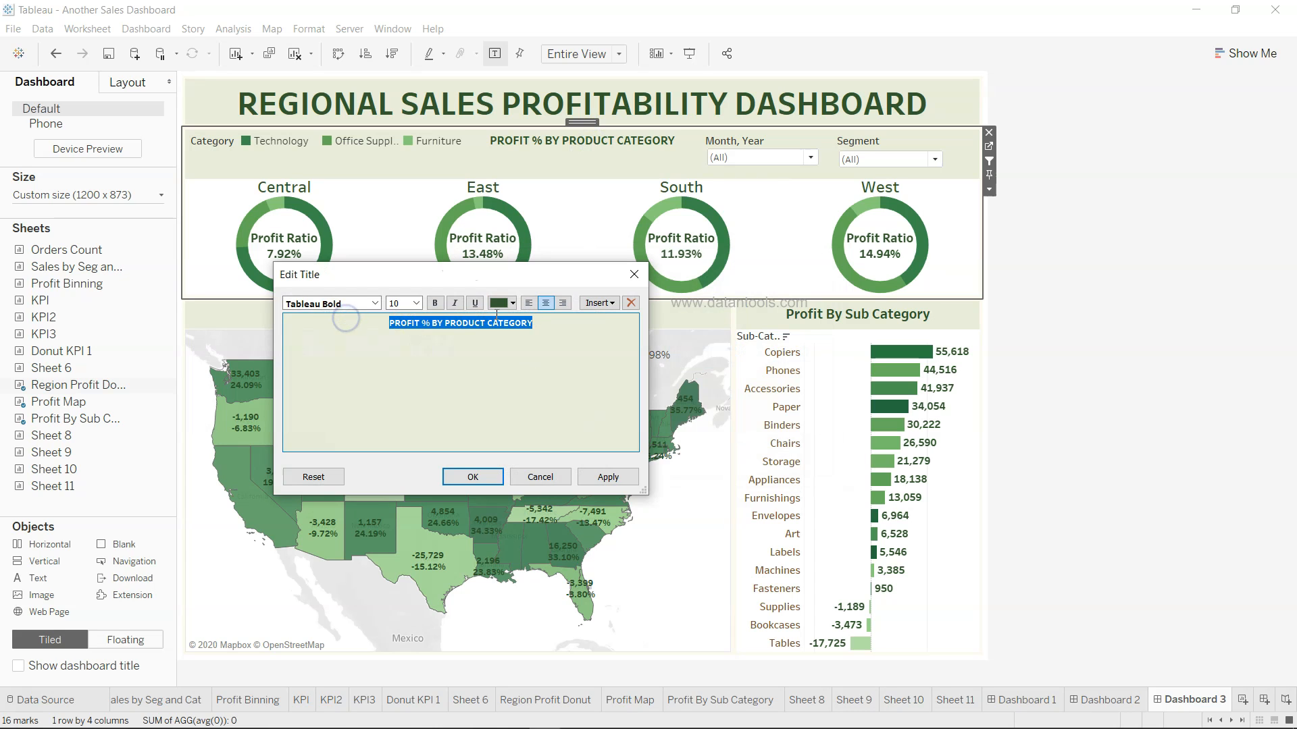
left_click(512, 303)
left_click(544, 422)
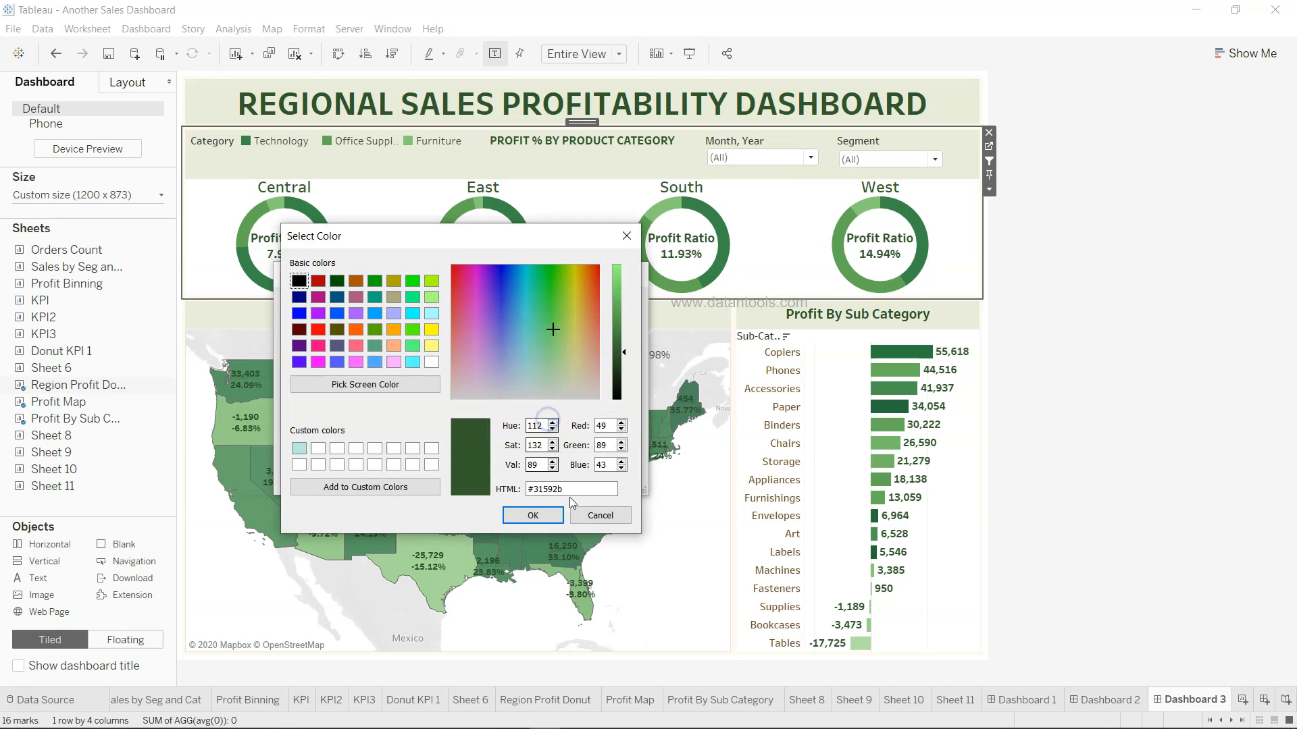
left_click(614, 514)
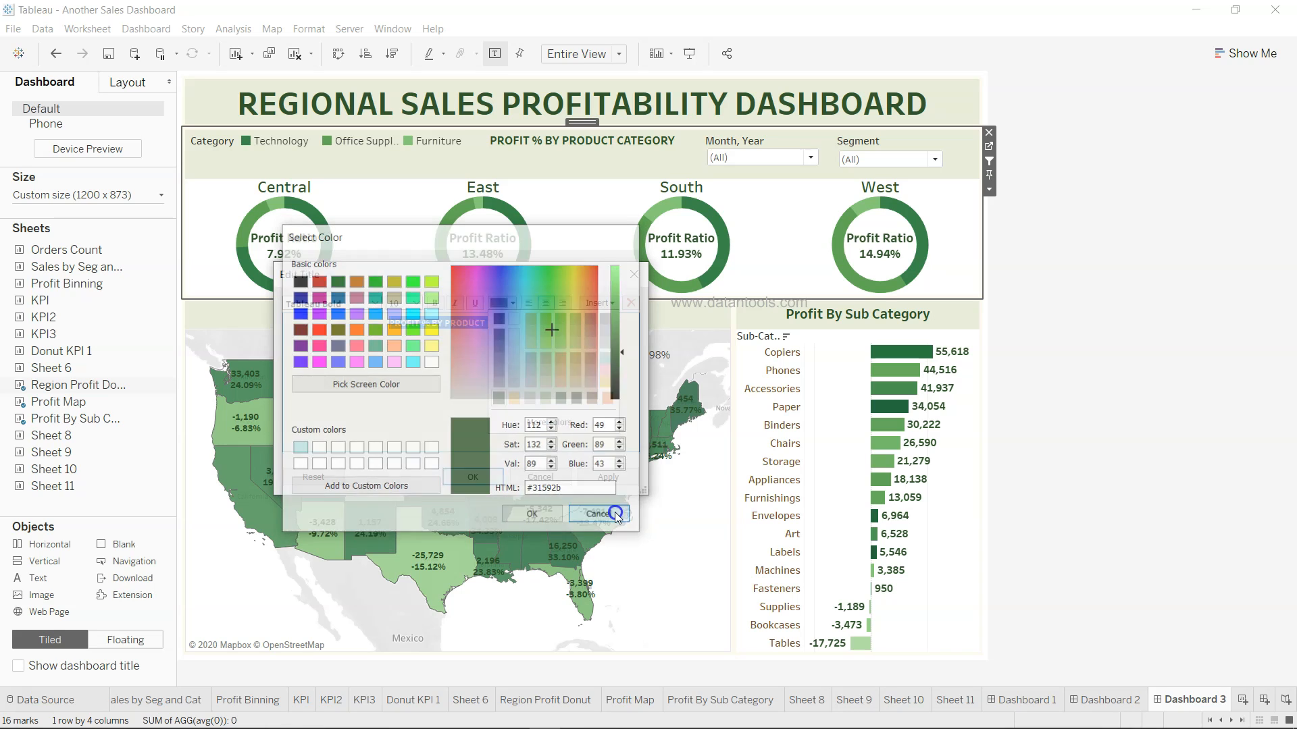
left_click(541, 477)
left_click(540, 476)
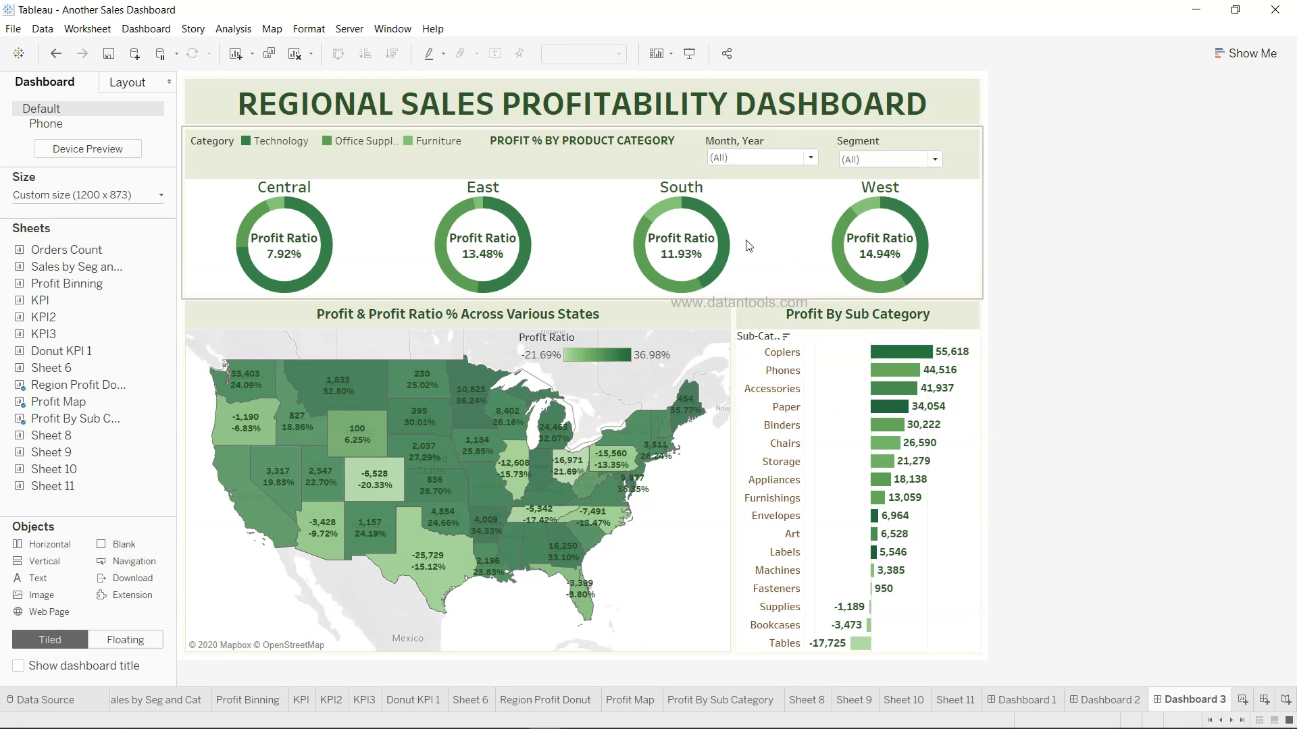
Select Dashboard 3's outer tiled container and show its Layout settings (1,200 × 873, padding 8)
mouse_move(511, 493)
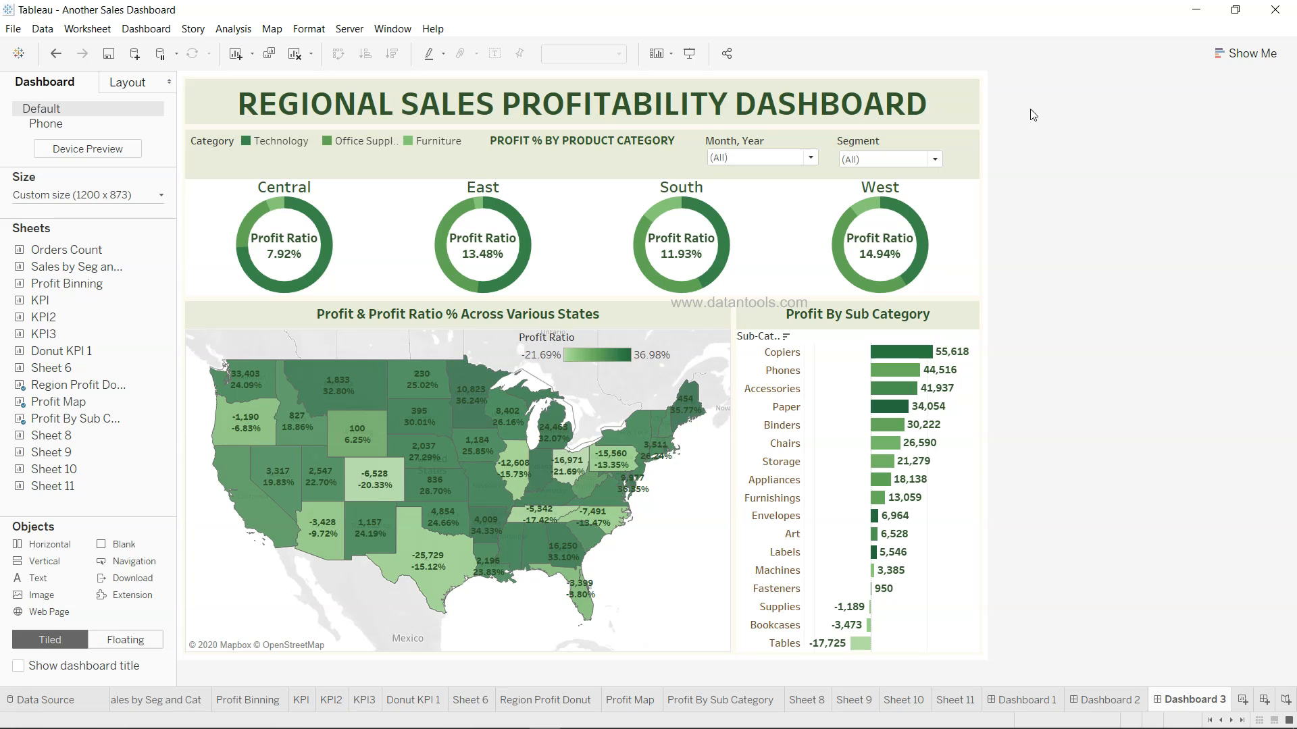
left_click(986, 82)
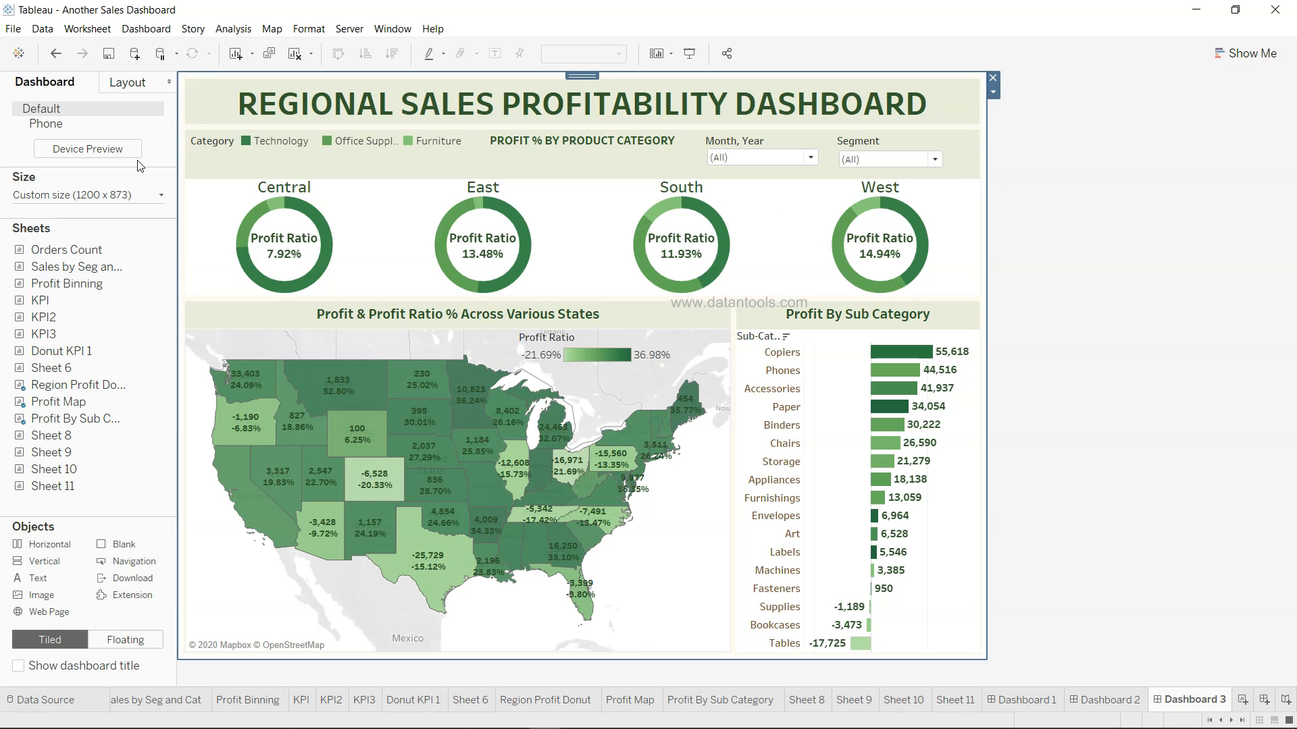
left_click(135, 81)
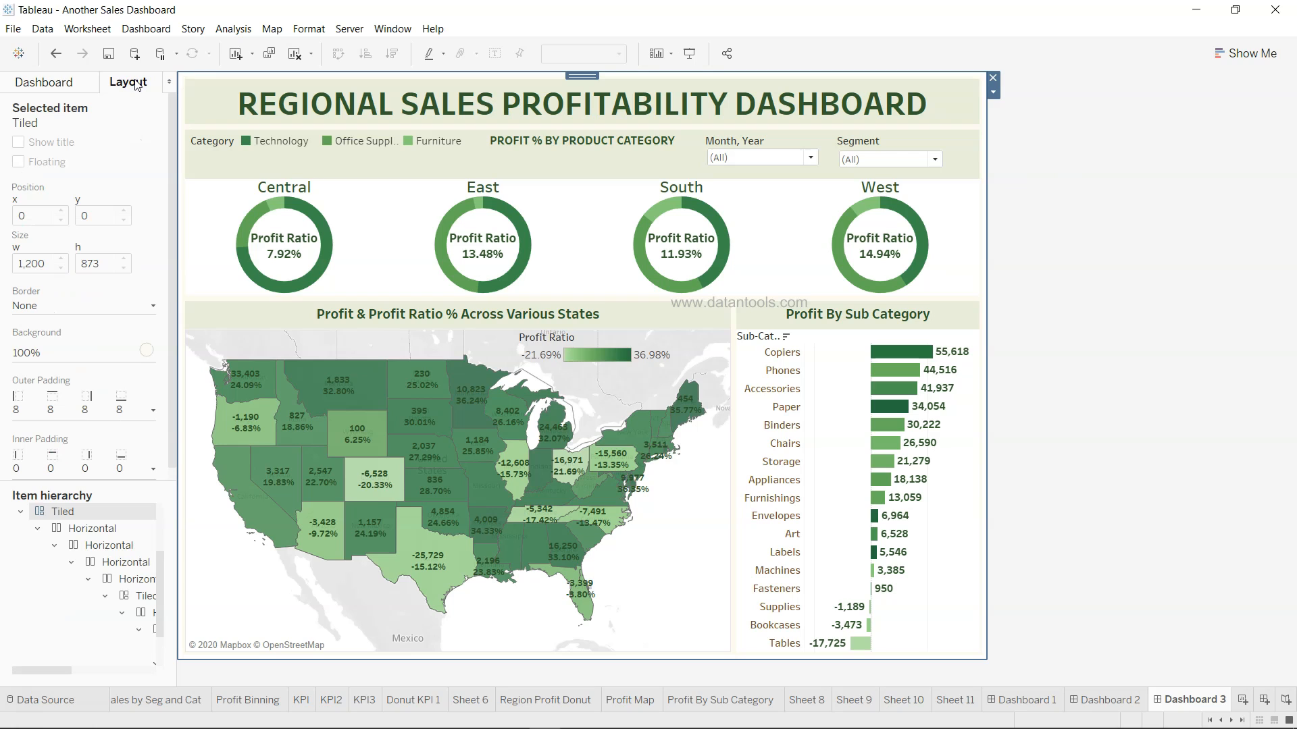
Apply HTML colour #fefaf1 to the outer container's background through More colors, then deselect it
left_click(146, 350)
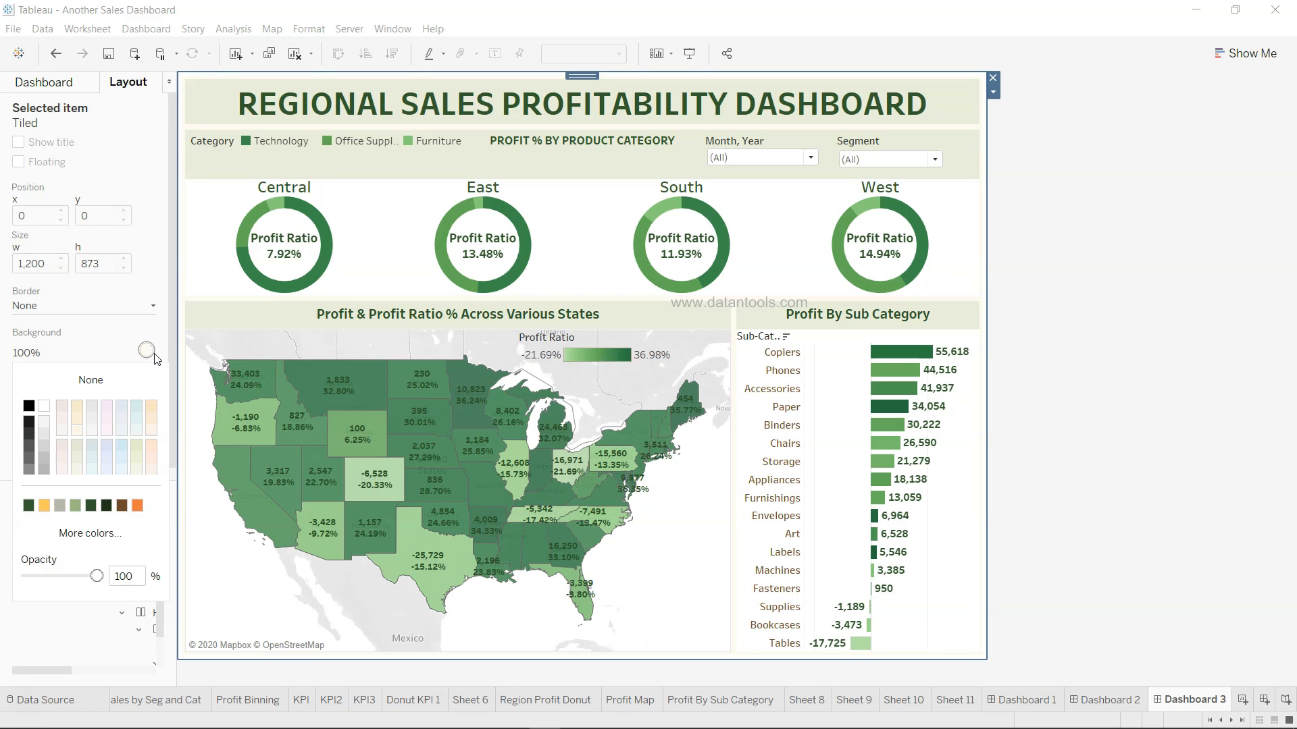
left_click(136, 540)
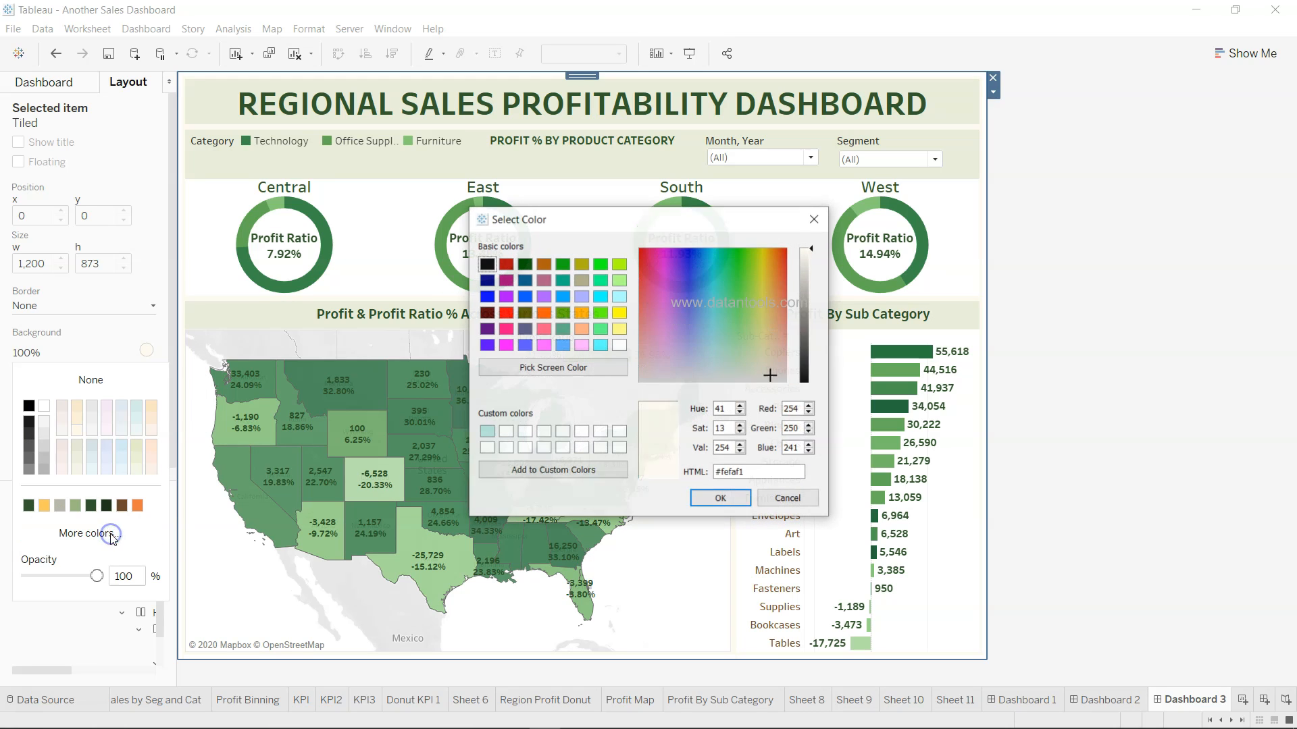
left_click_drag(746, 472, 703, 472)
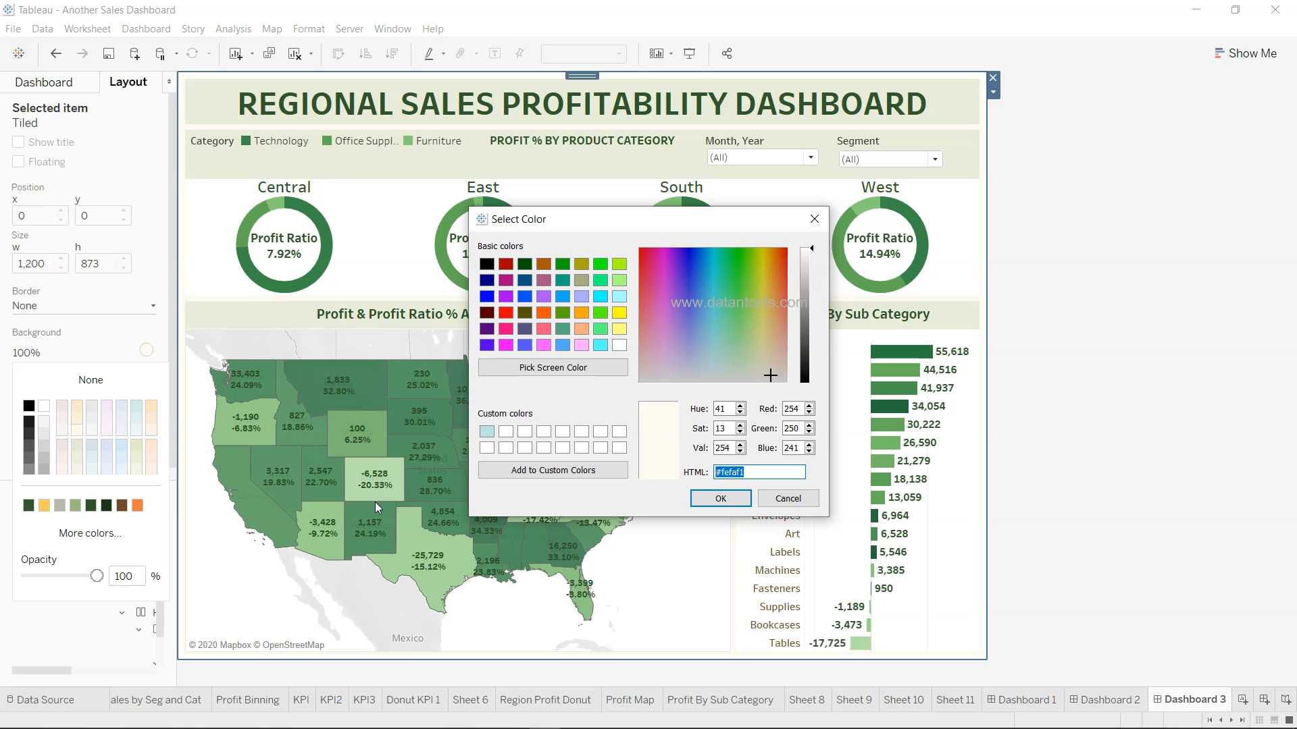
left_click(734, 506)
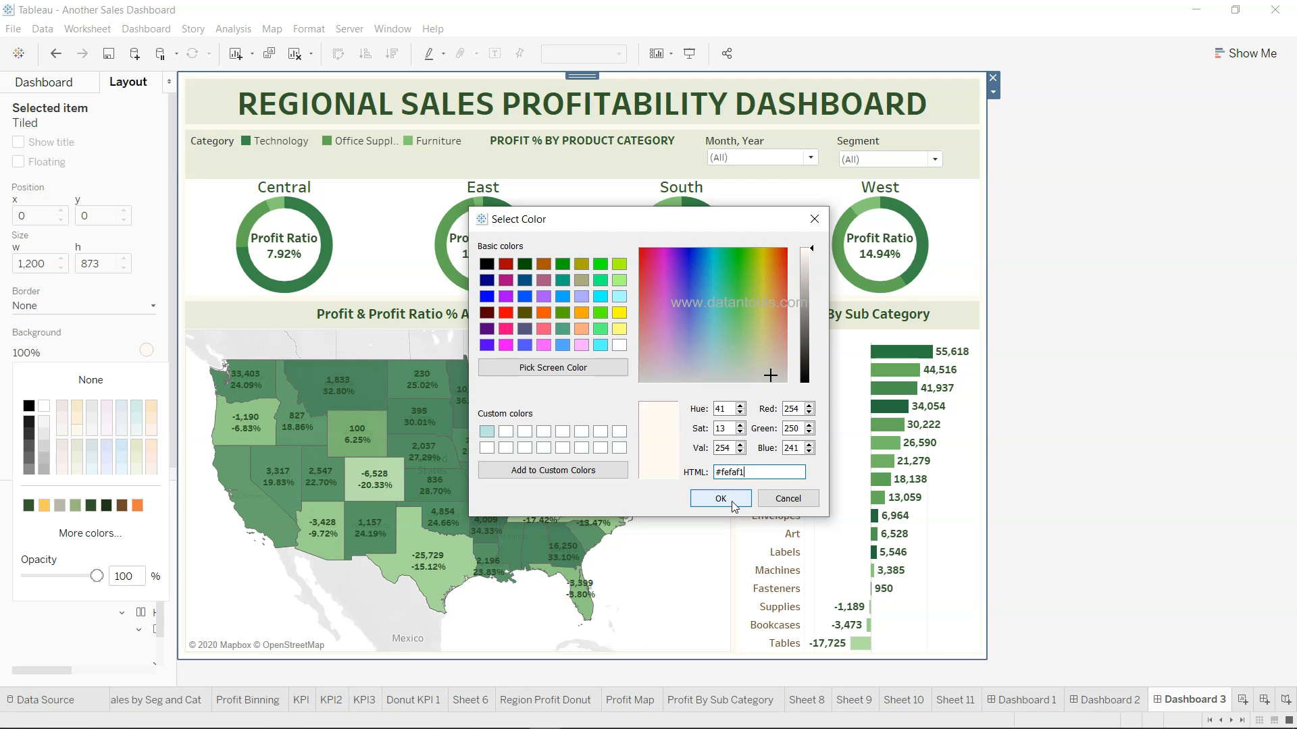
left_click(733, 505)
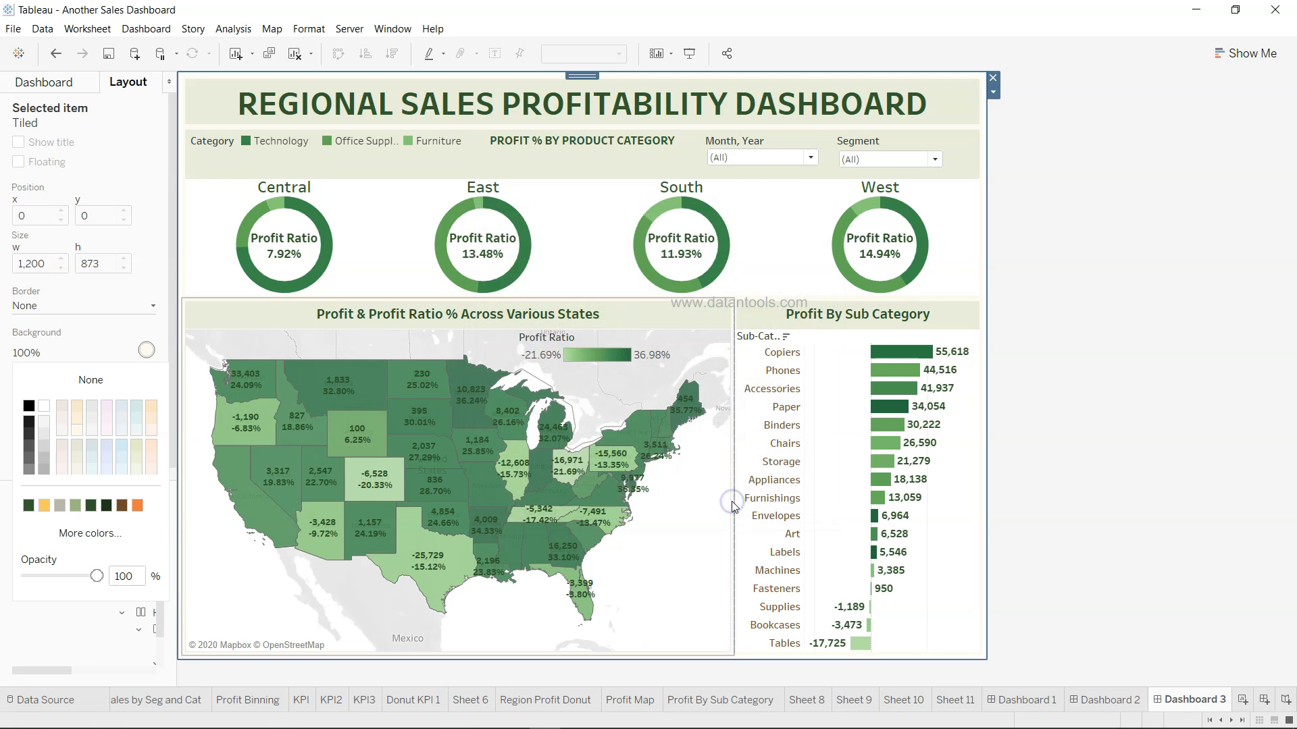
left_click(1019, 165)
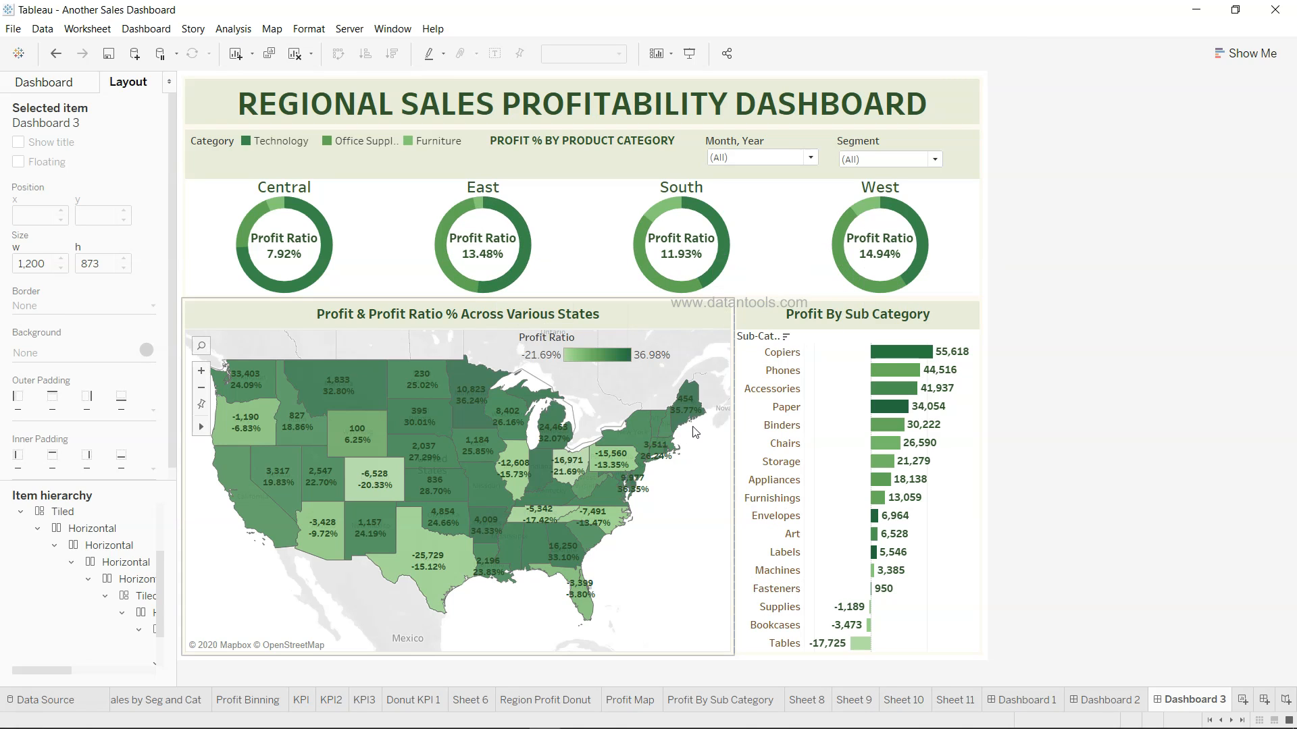
Test filtering with the Central, East, South and West donuts, clear the selection, then toggle Use as Filter
left_click(289, 188)
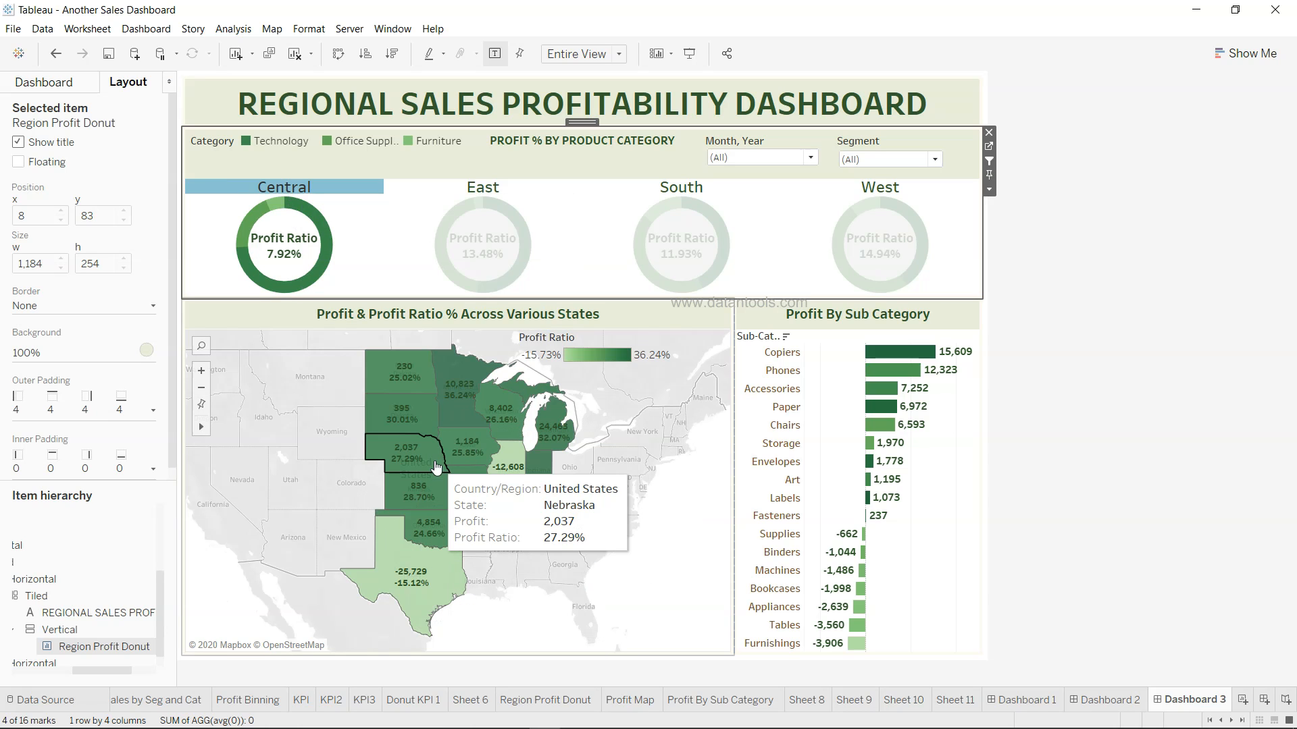
left_click(482, 188)
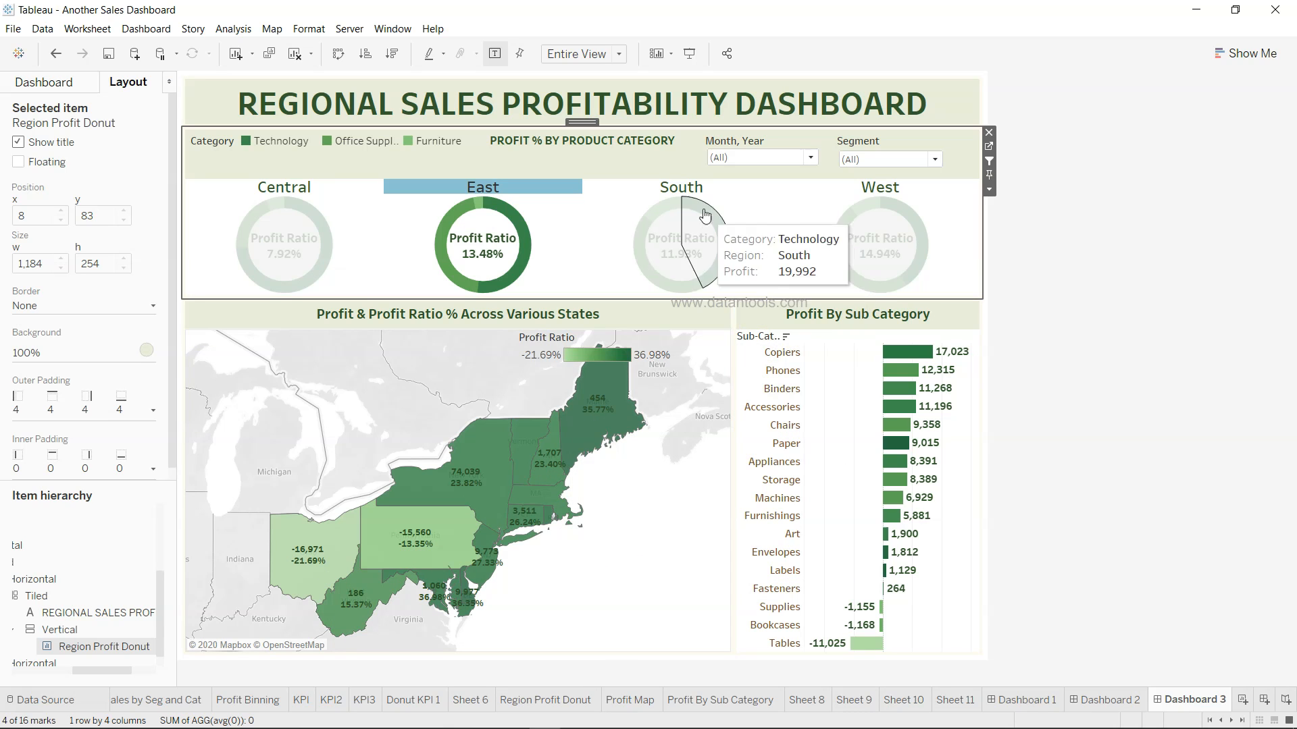
left_click(685, 193)
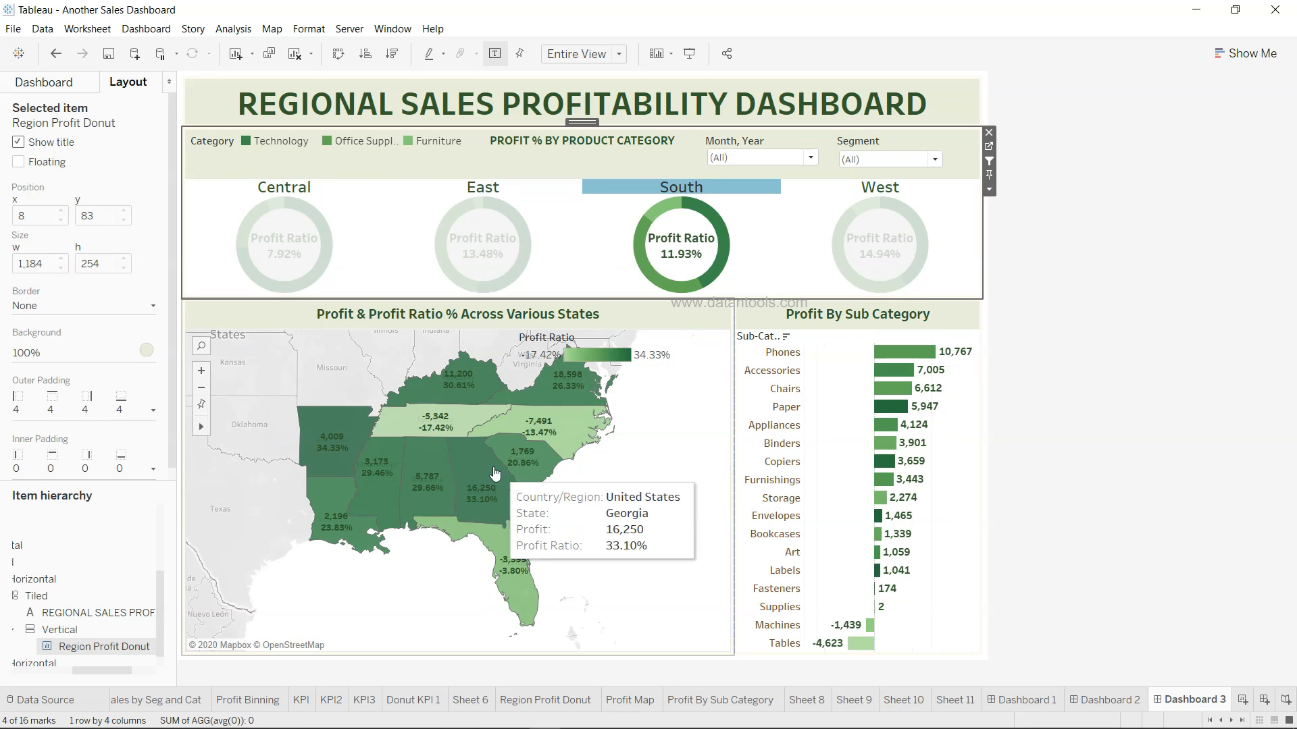
left_click(894, 187)
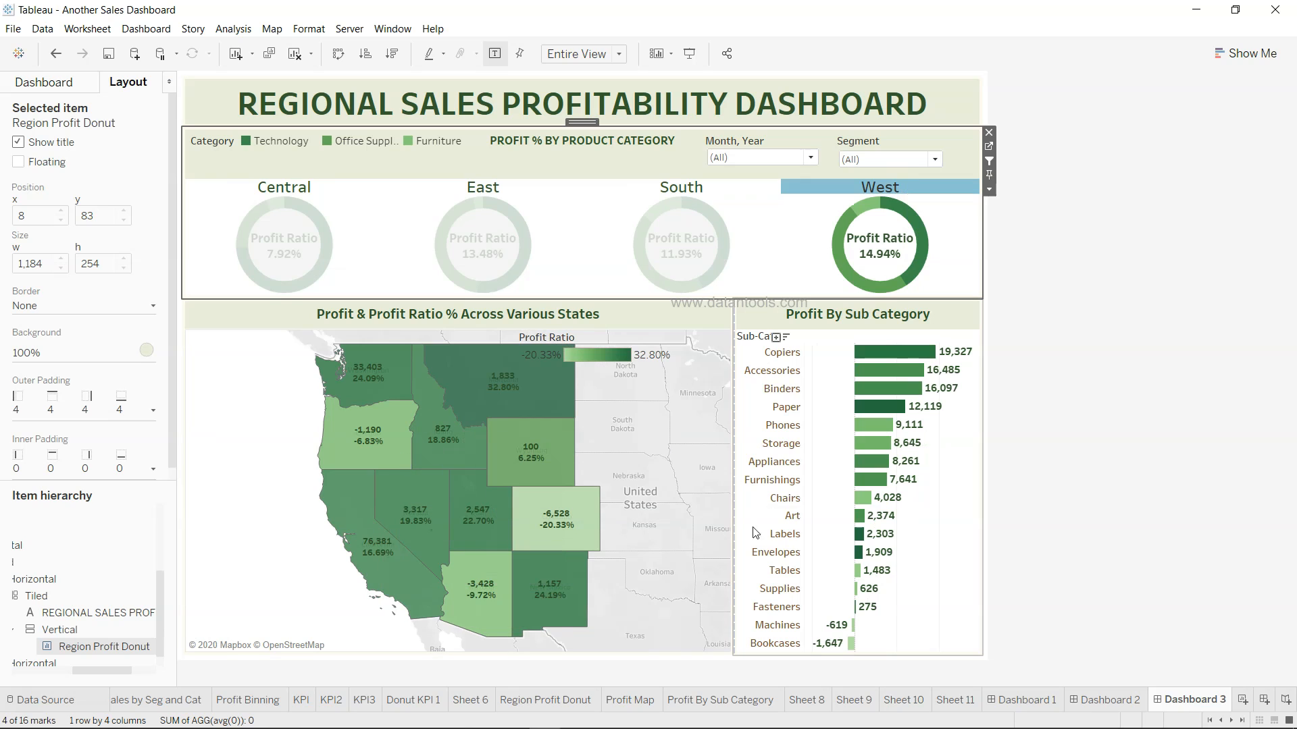
mouse_move(846, 243)
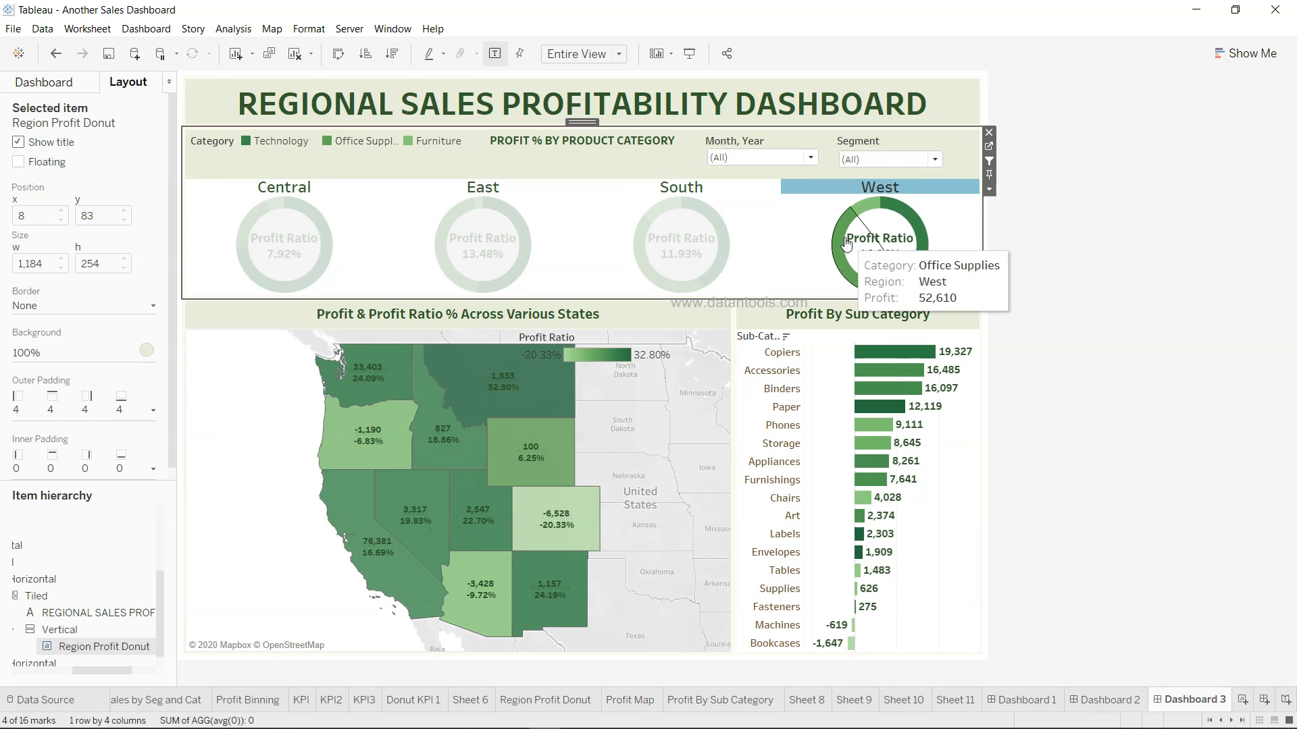
left_click(869, 188)
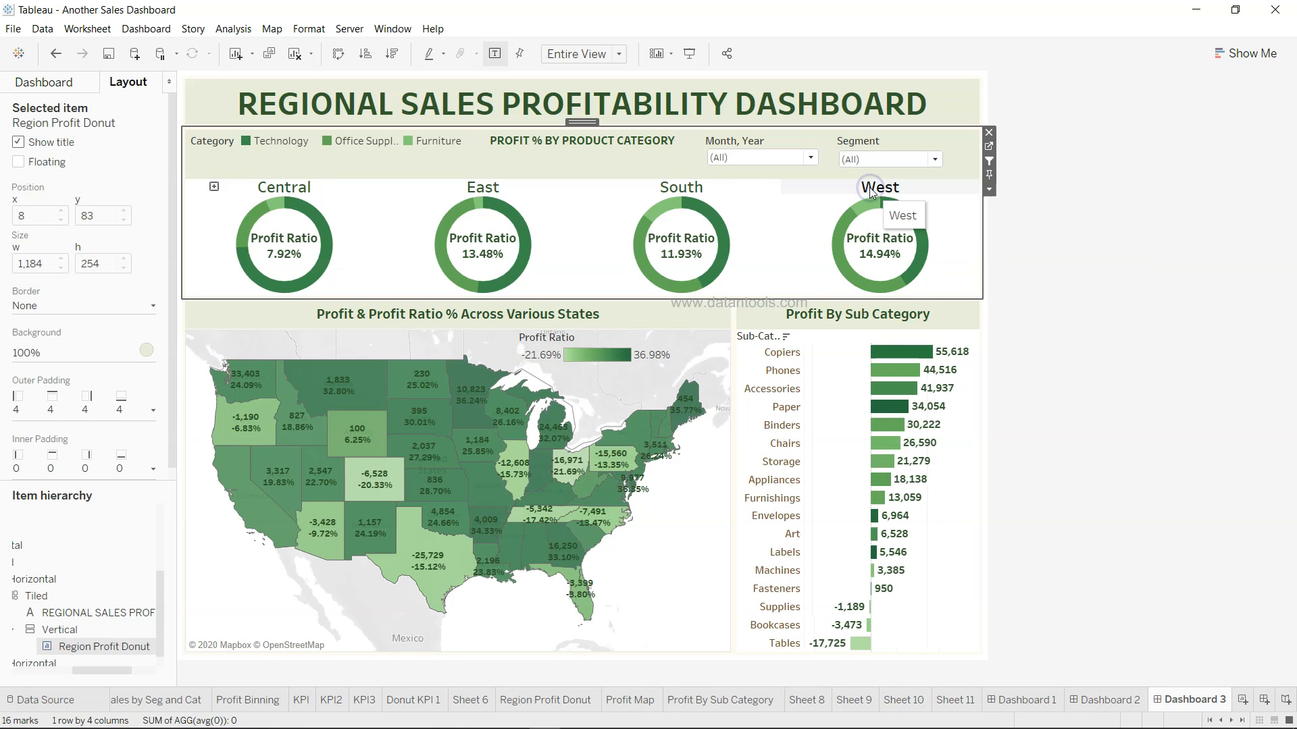
left_click(989, 162)
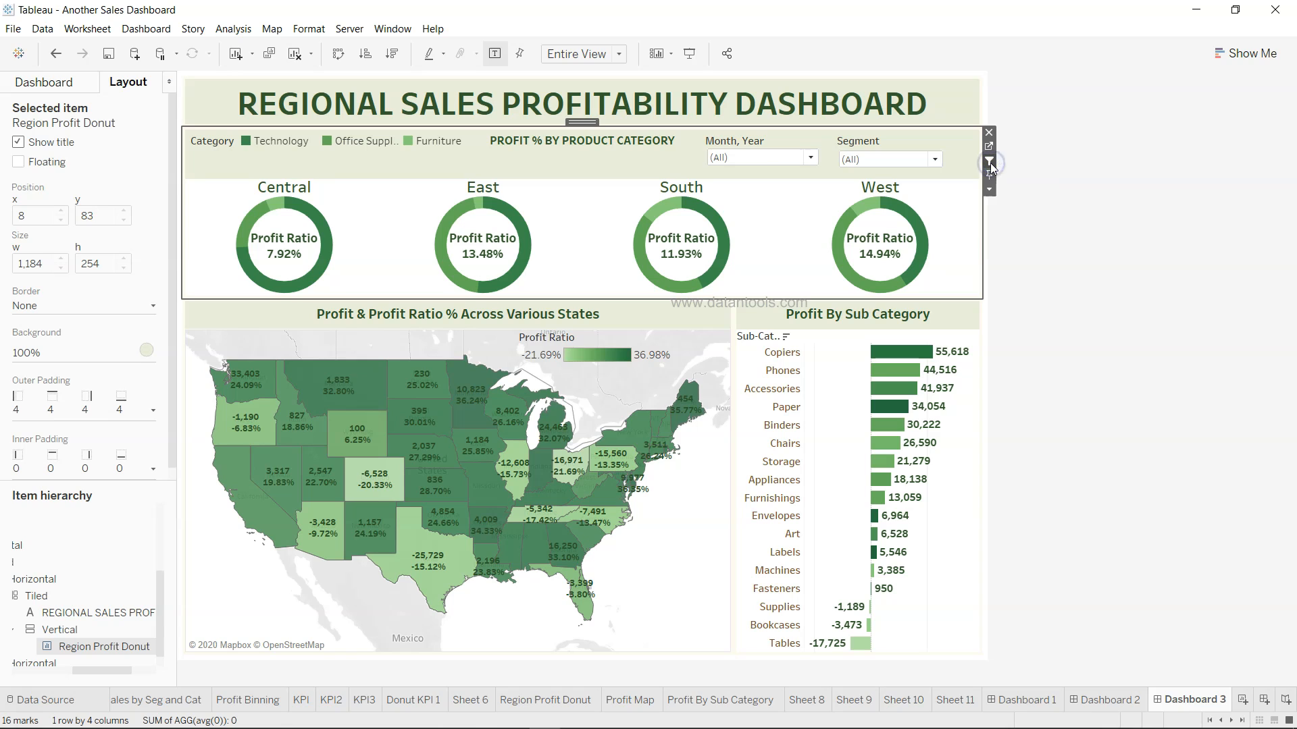
Test the Segment filter by excluding Consumer and Corporate, then restore all segments
left_click(1023, 244)
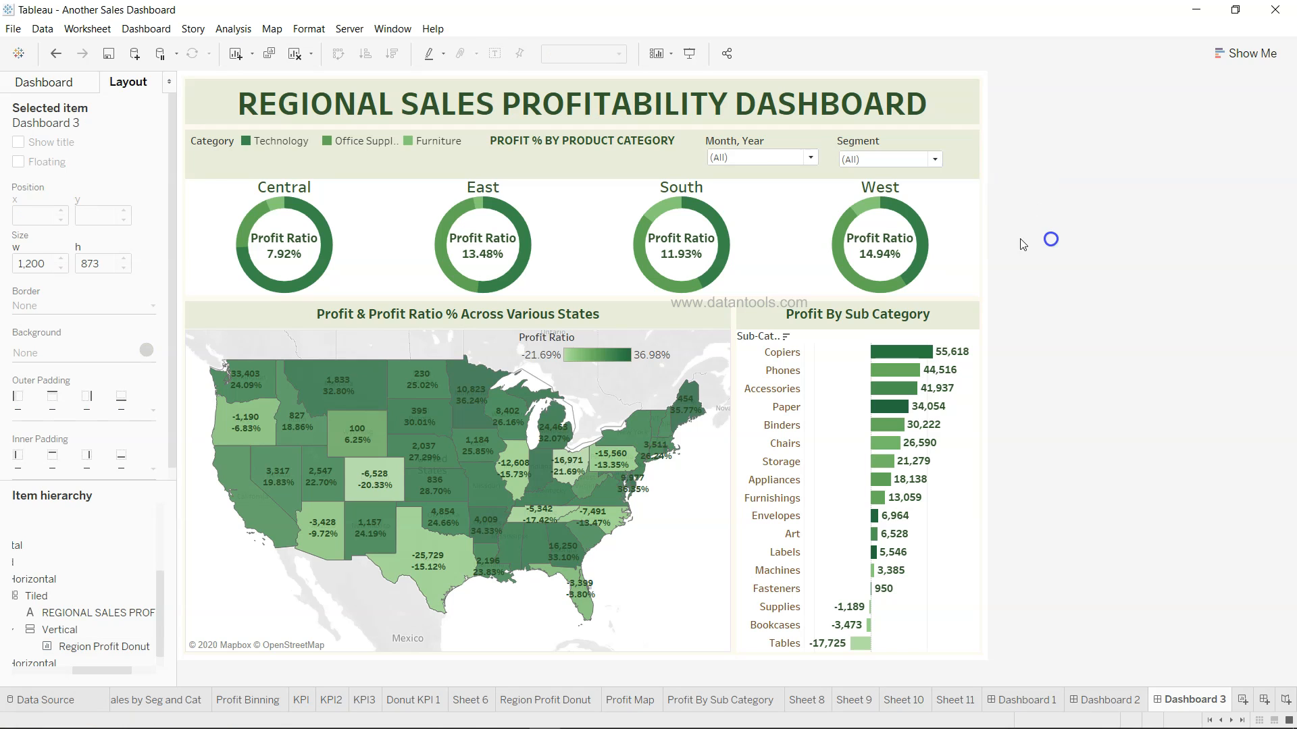
left_click(767, 158)
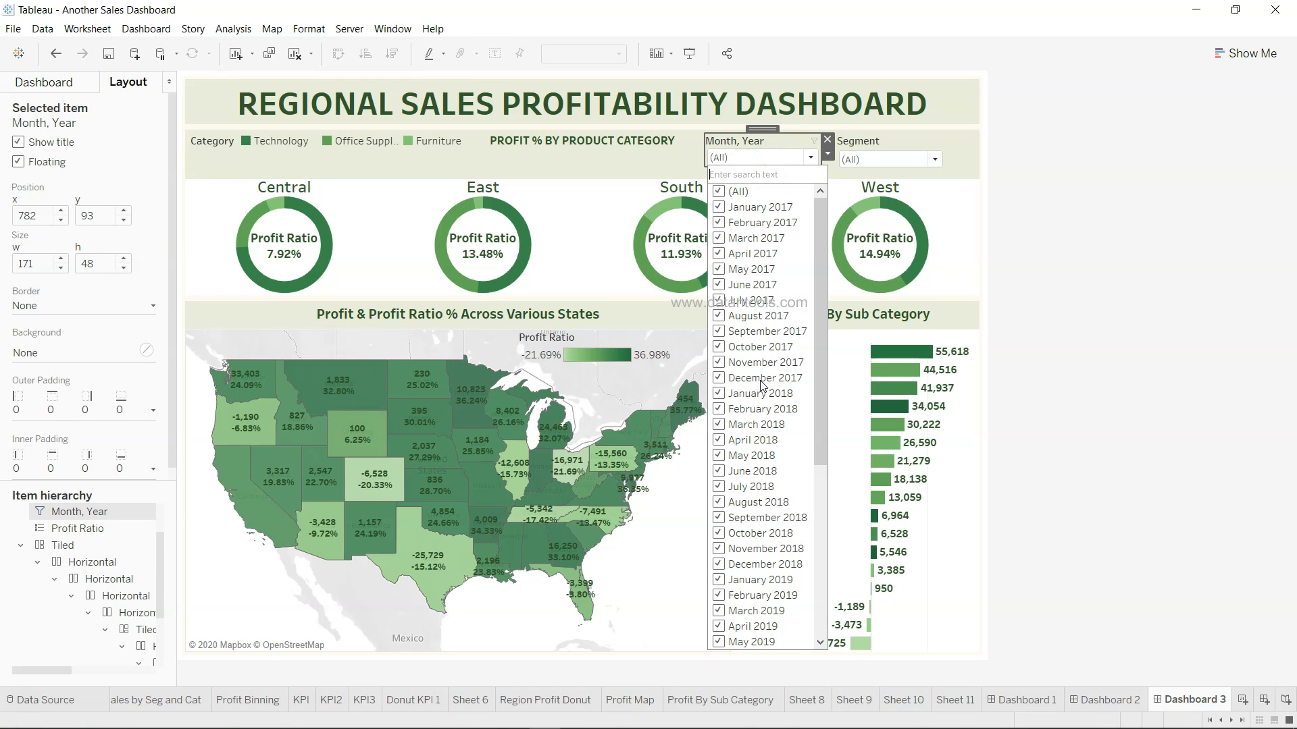
left_click(891, 160)
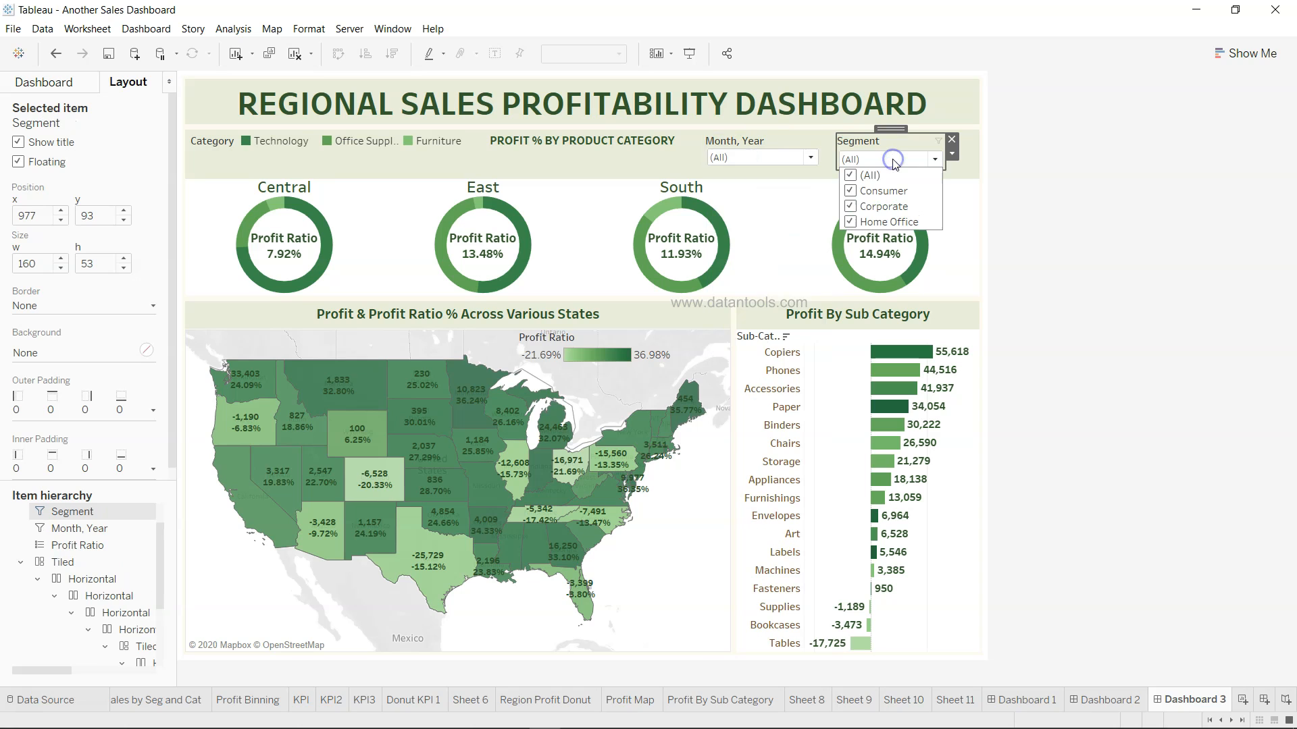
left_click(850, 193)
left_click(851, 207)
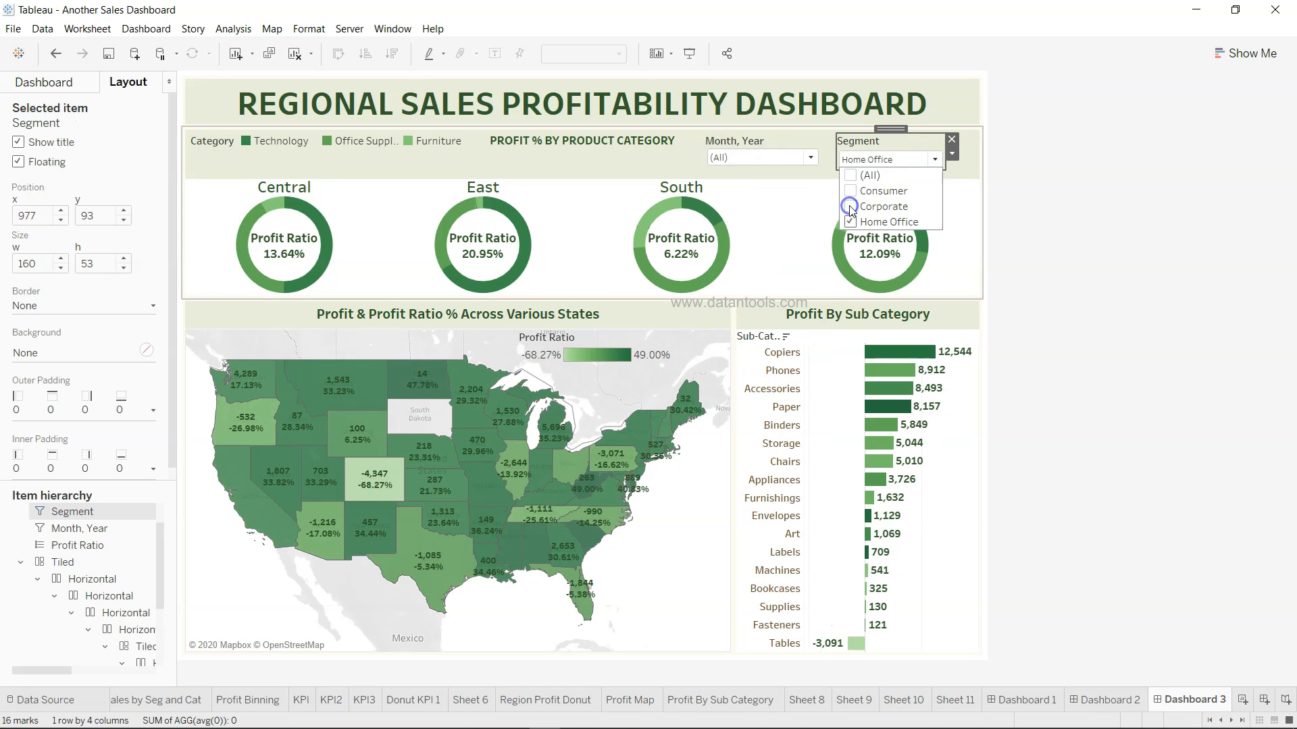
left_click(851, 207)
left_click(850, 191)
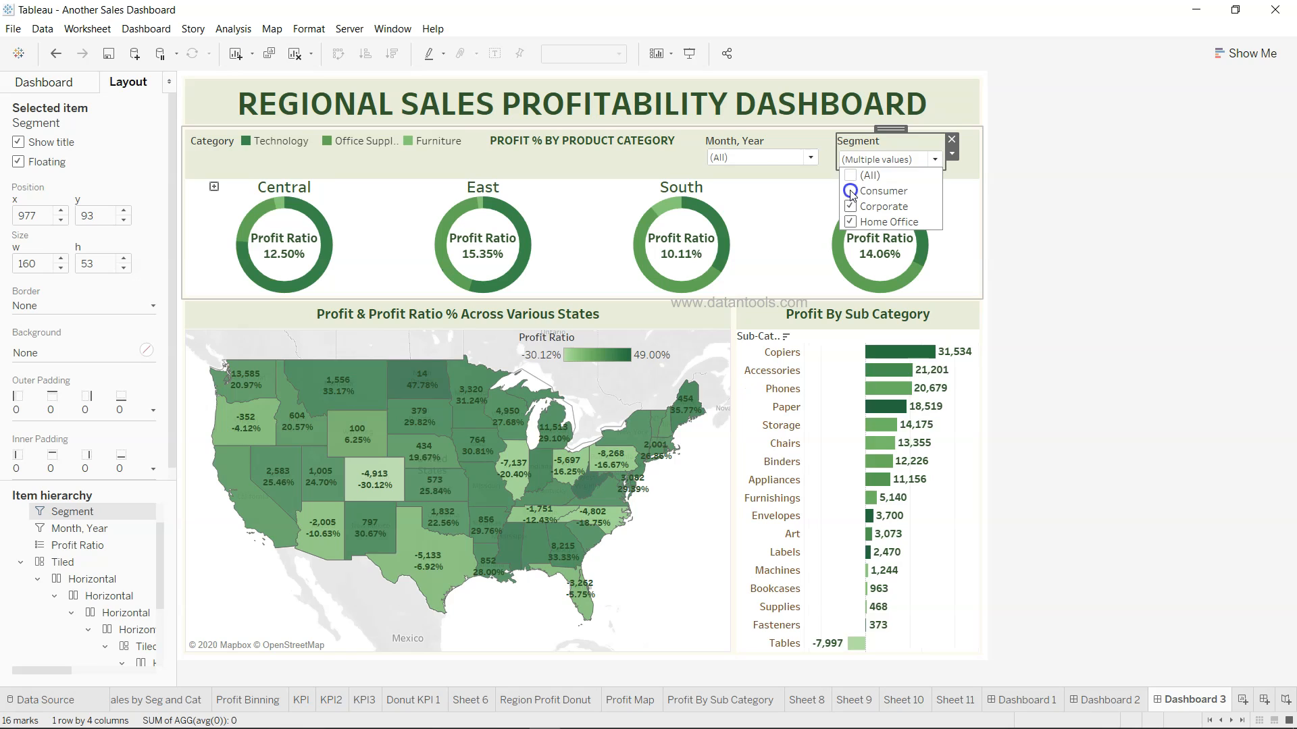
left_click(1096, 244)
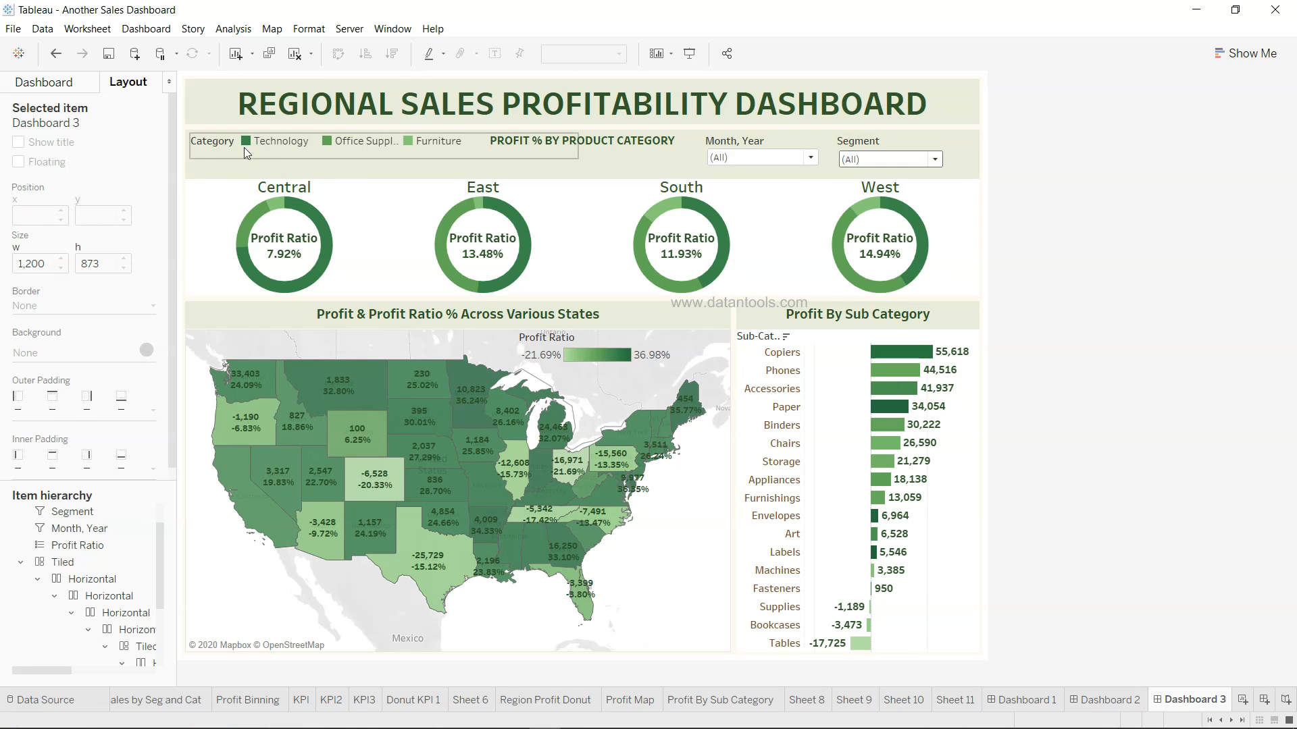
Make the Month, Year filter floating and position it beside Segment in the header
left_click(767, 145)
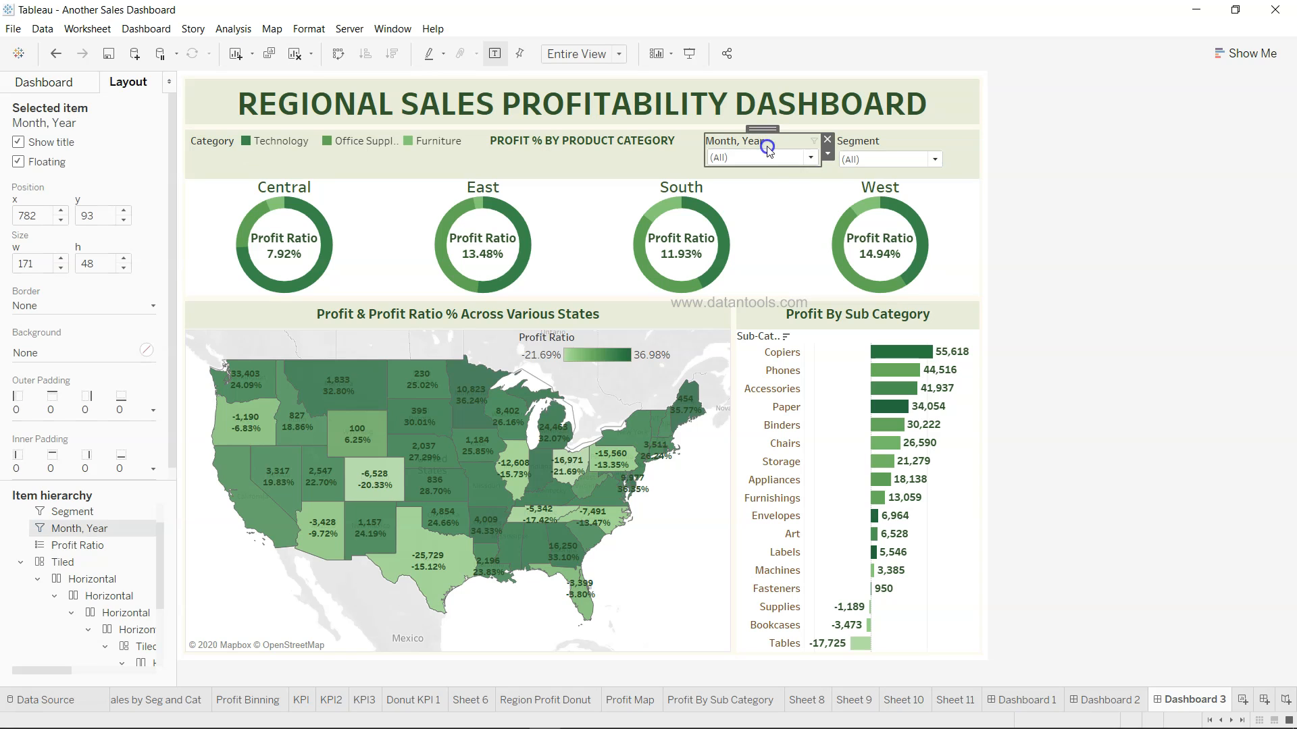
left_click(829, 157)
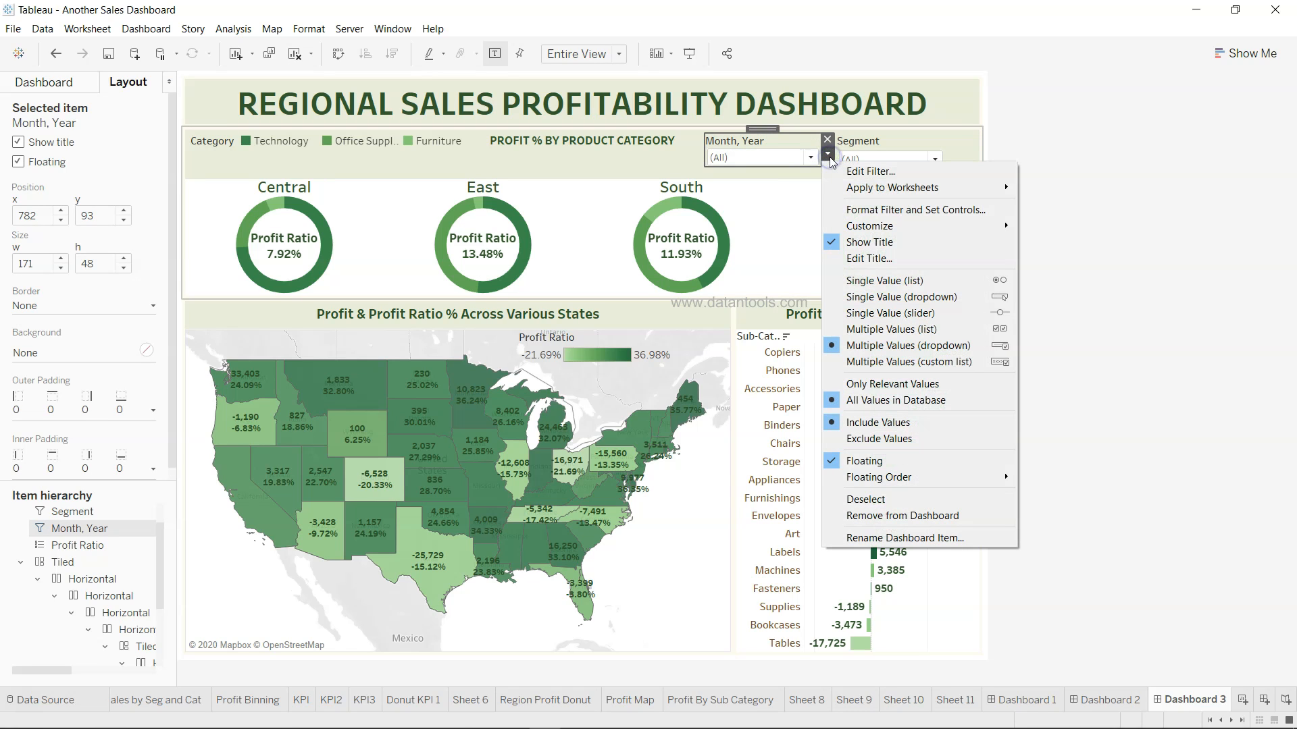
left_click(1088, 465)
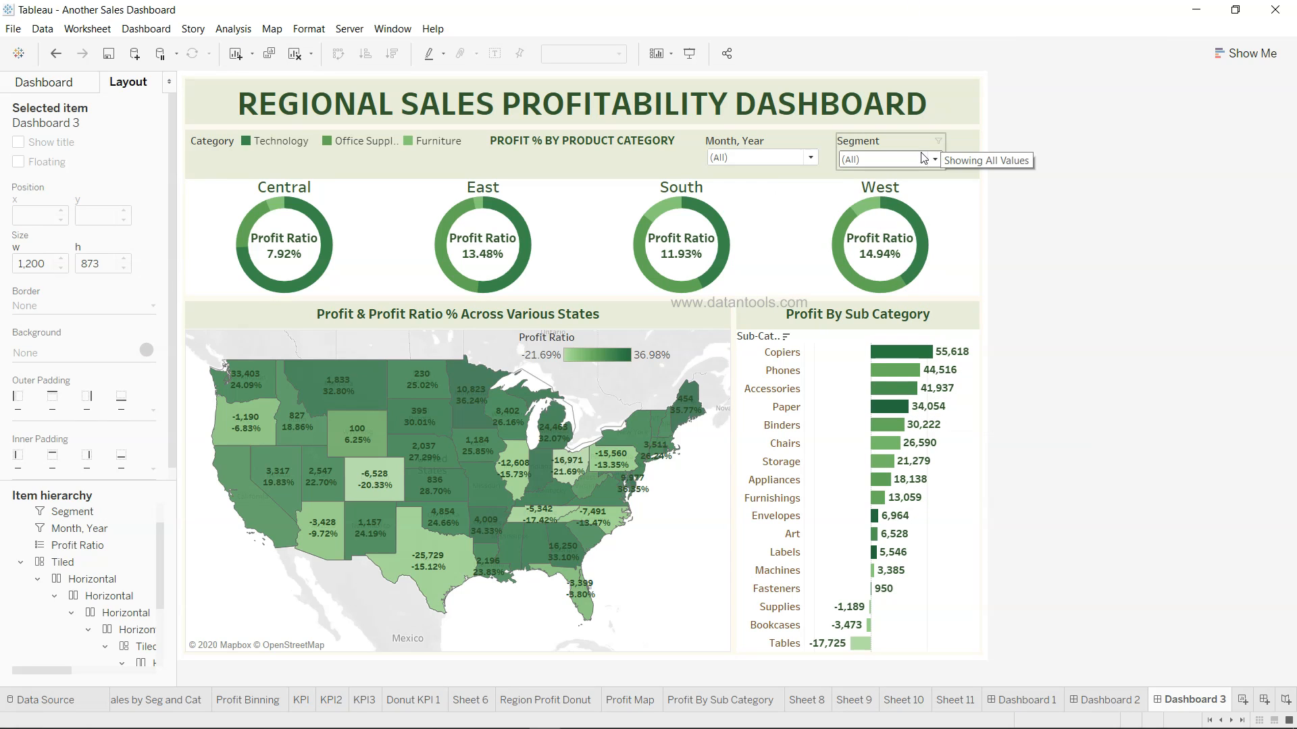
left_click(797, 141)
left_click(827, 156)
left_click(889, 467)
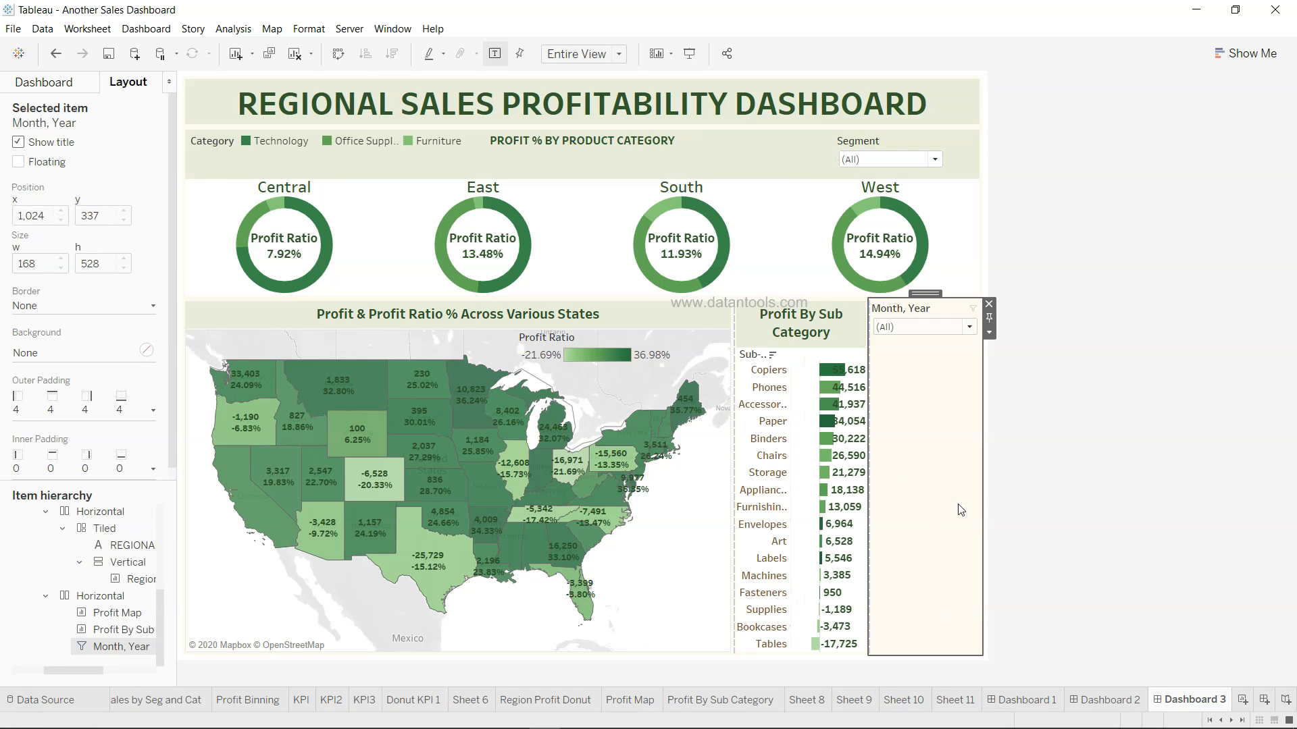
left_click(989, 331)
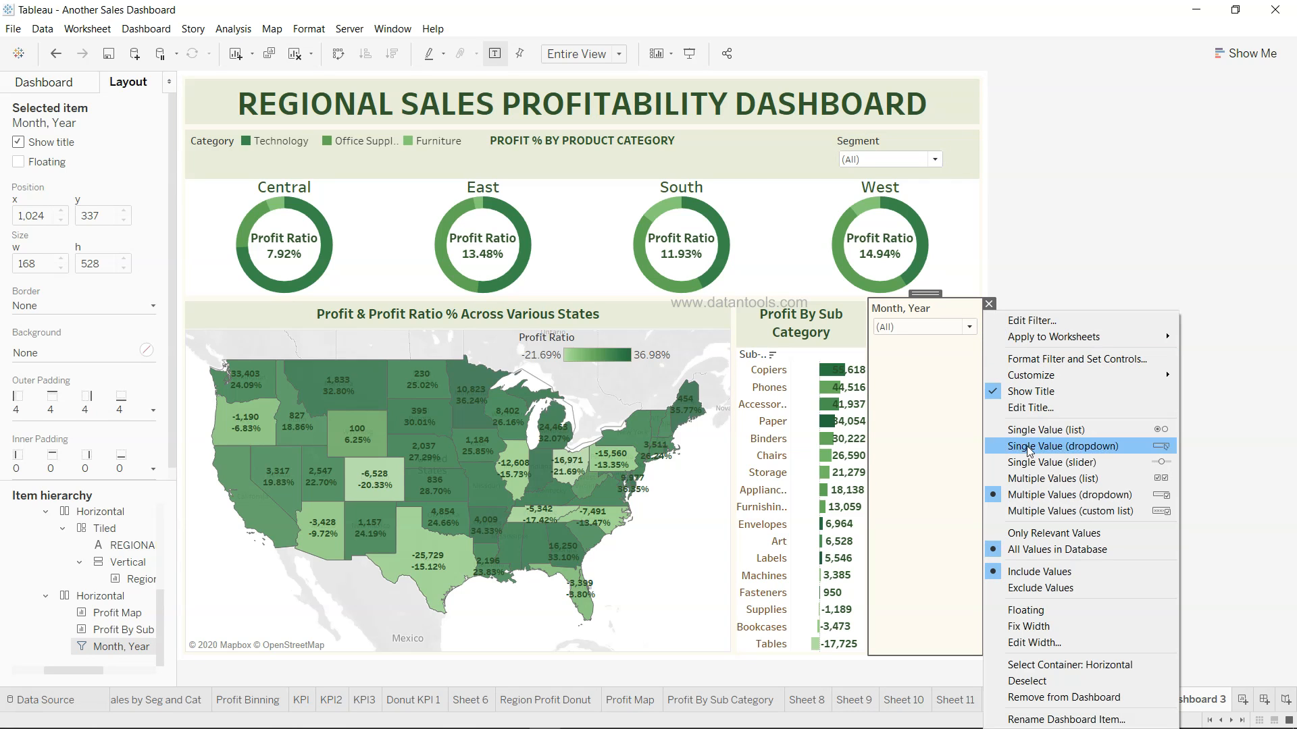
left_click(1068, 612)
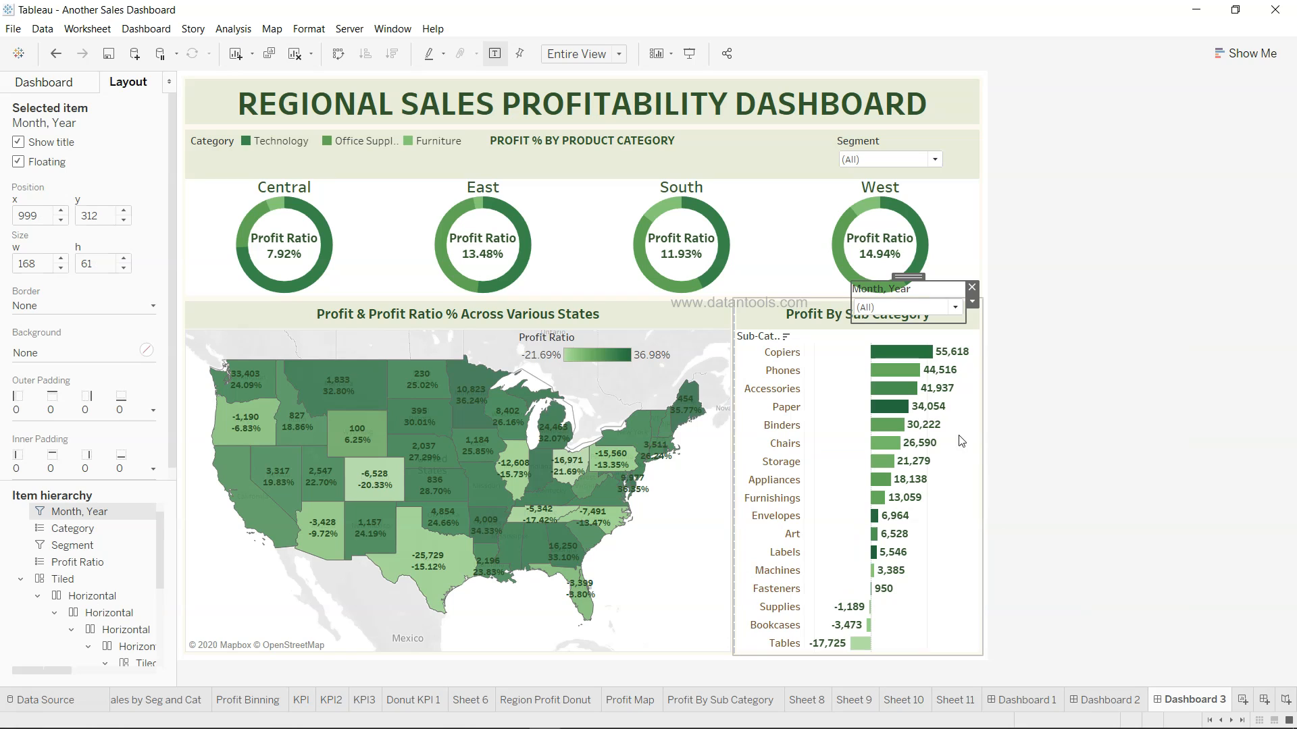
left_click_drag(909, 277, 781, 147)
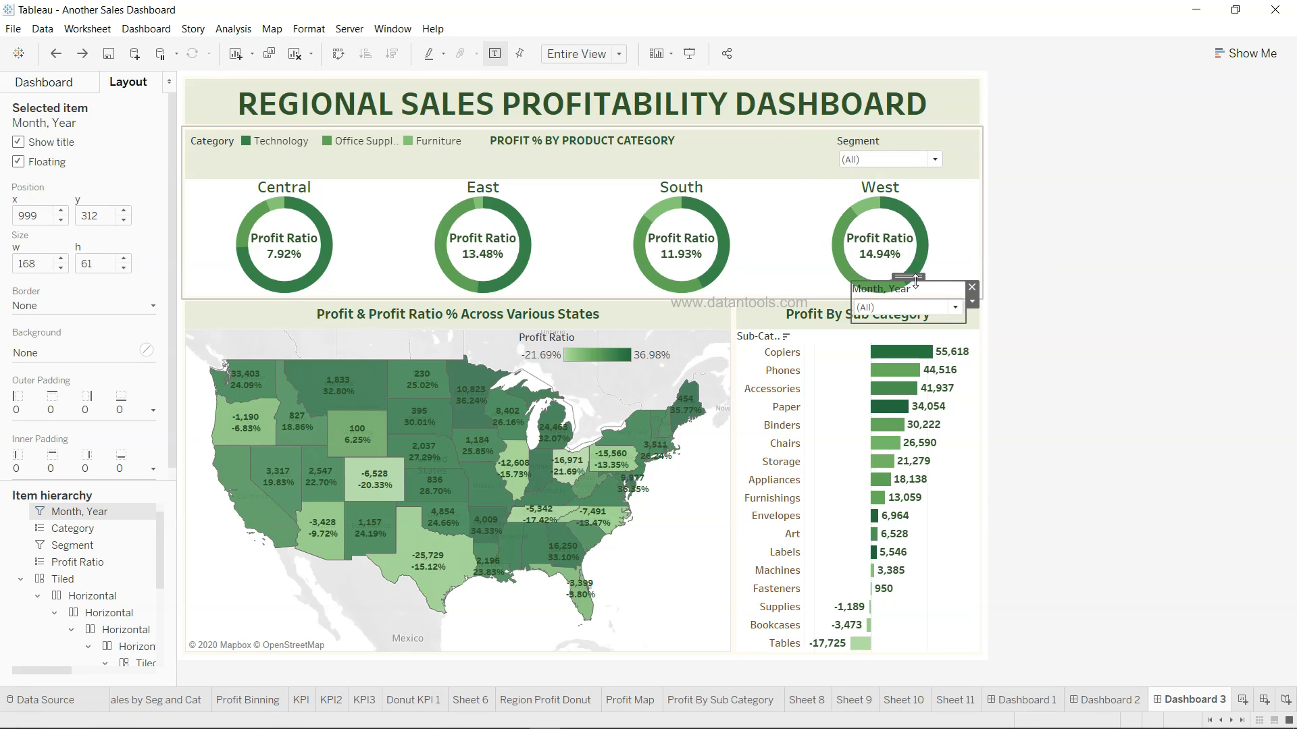
left_click_drag(915, 280, 767, 135)
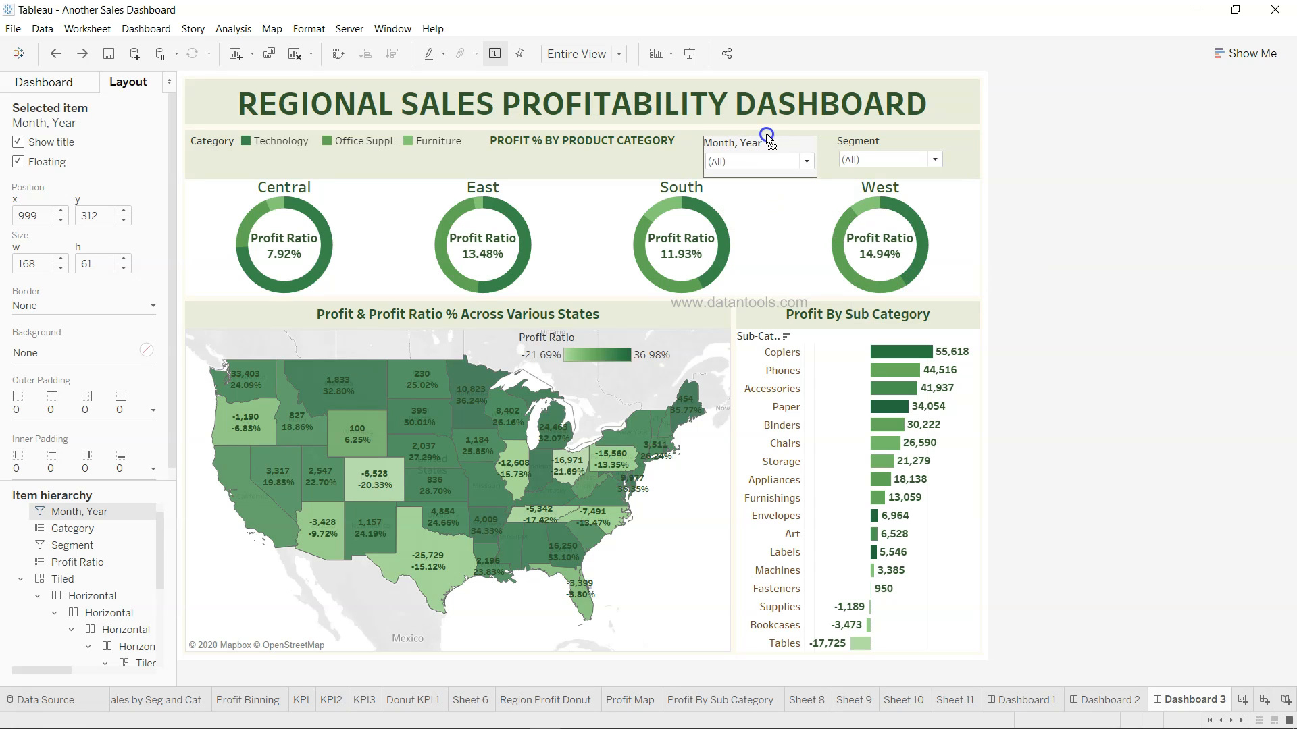
left_click(1101, 225)
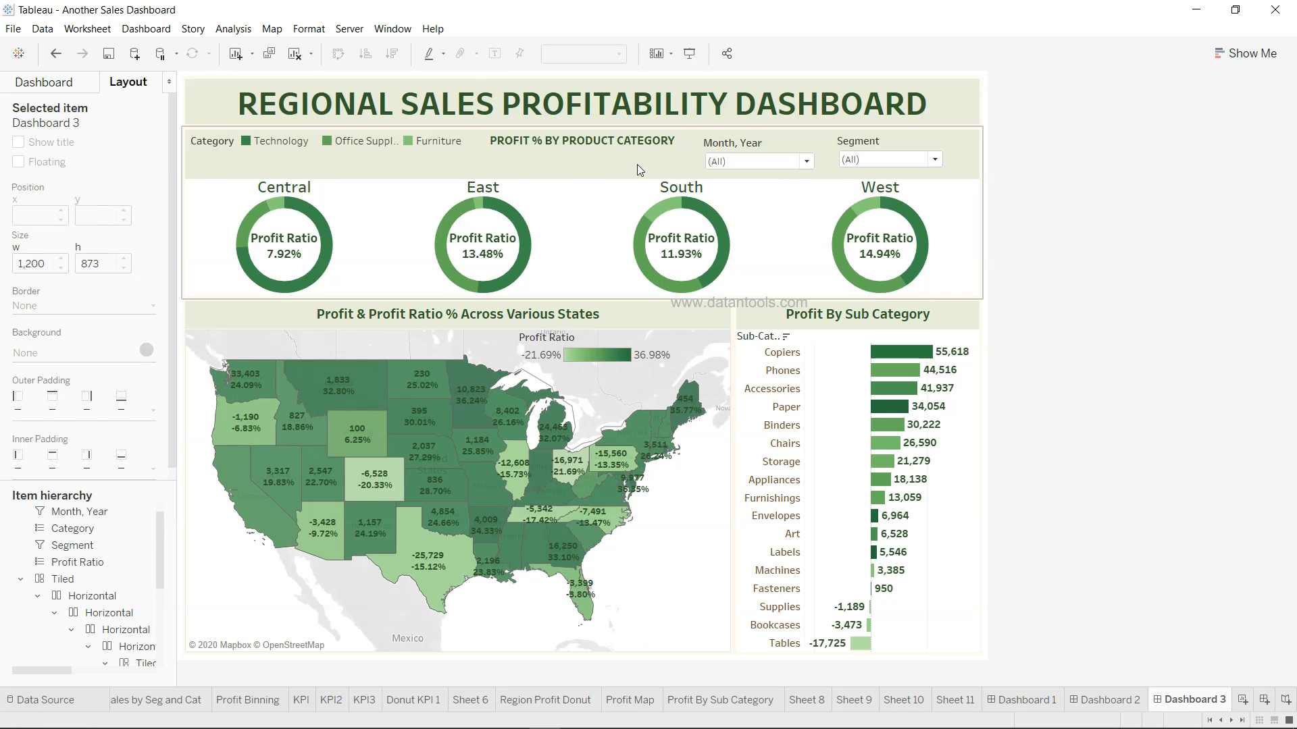
left_click(663, 111)
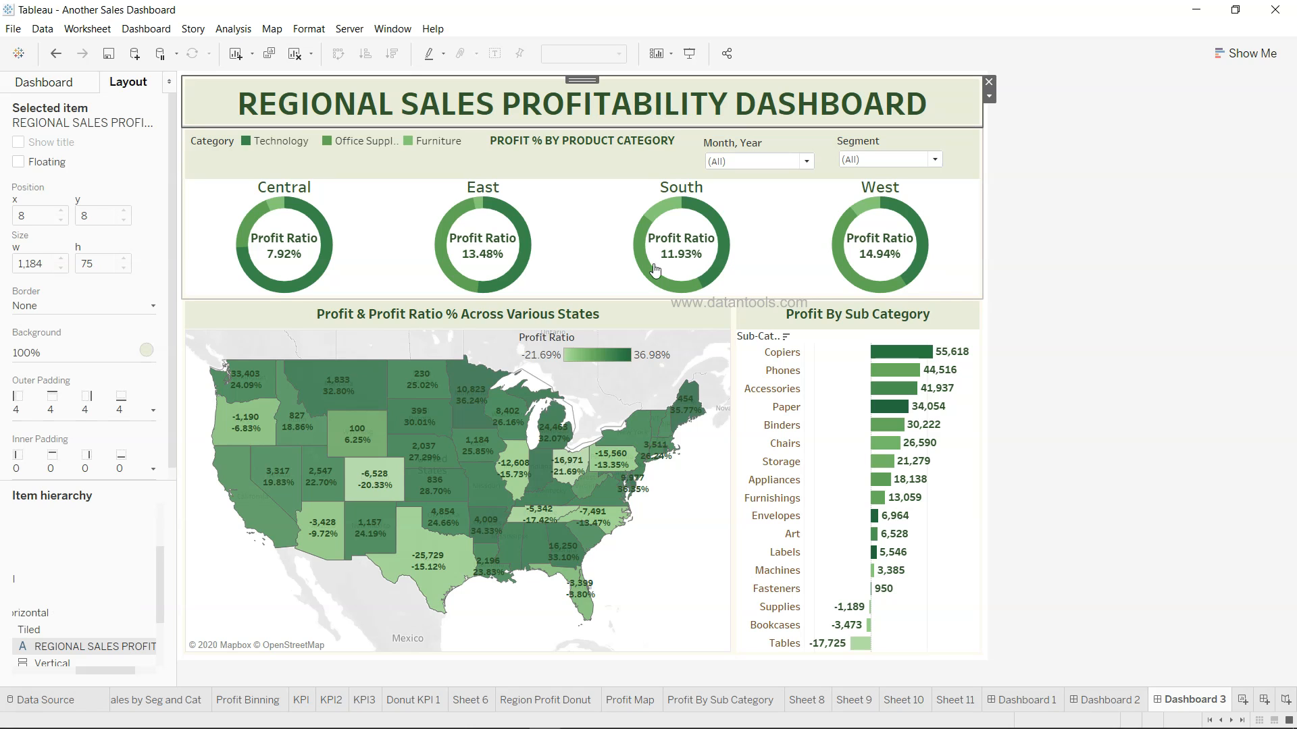
double_click(590, 145)
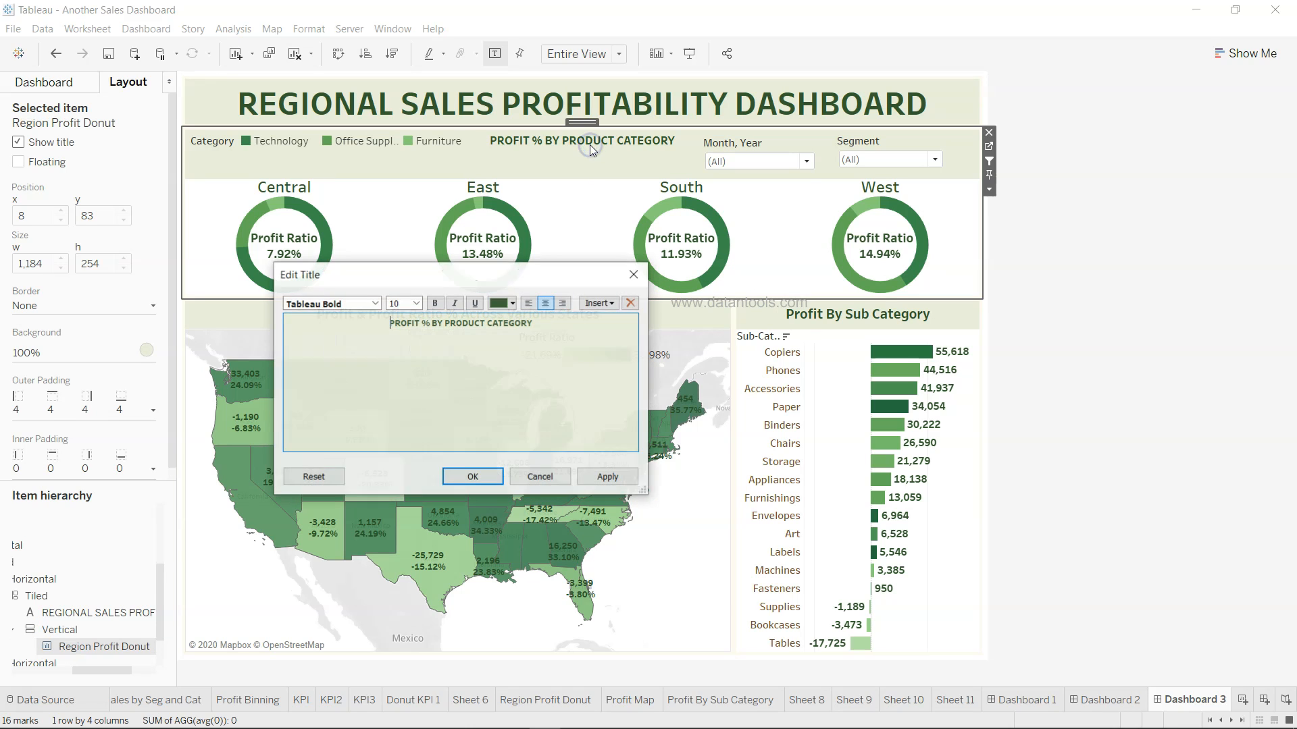
left_click(630, 326)
key("Return")
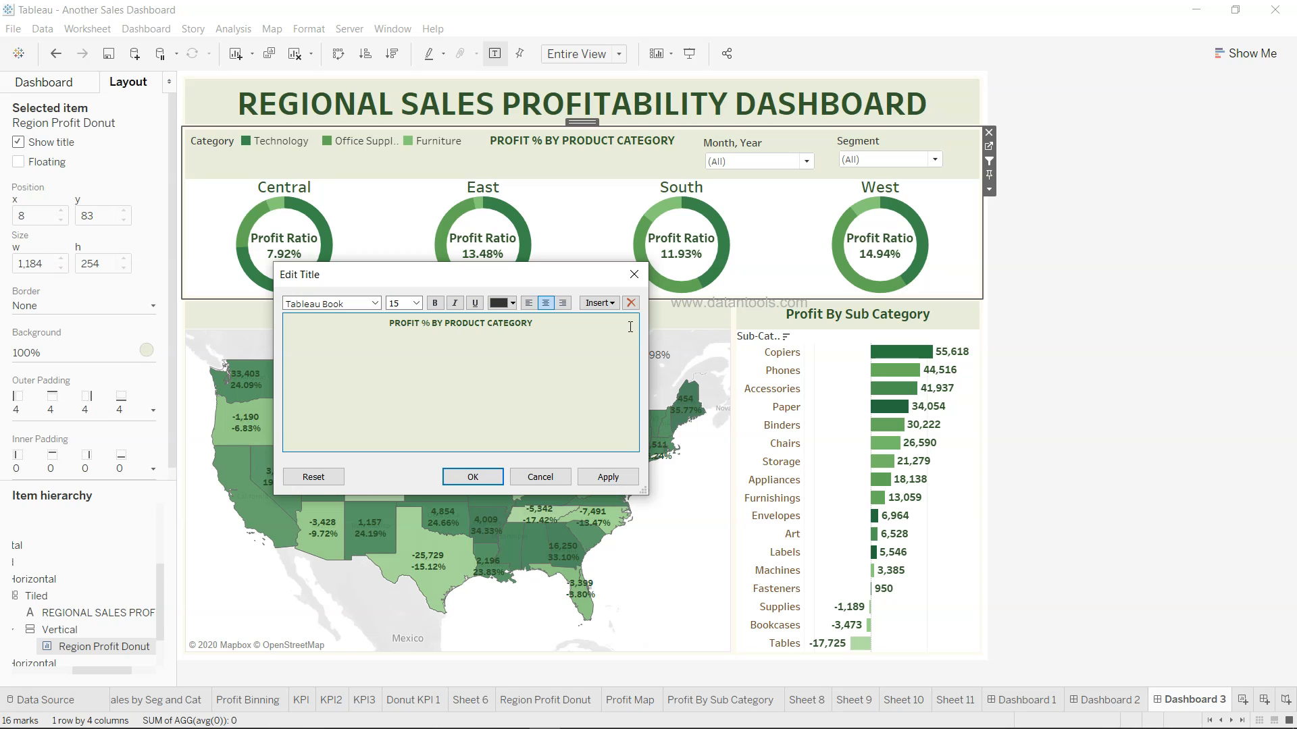
left_click(493, 477)
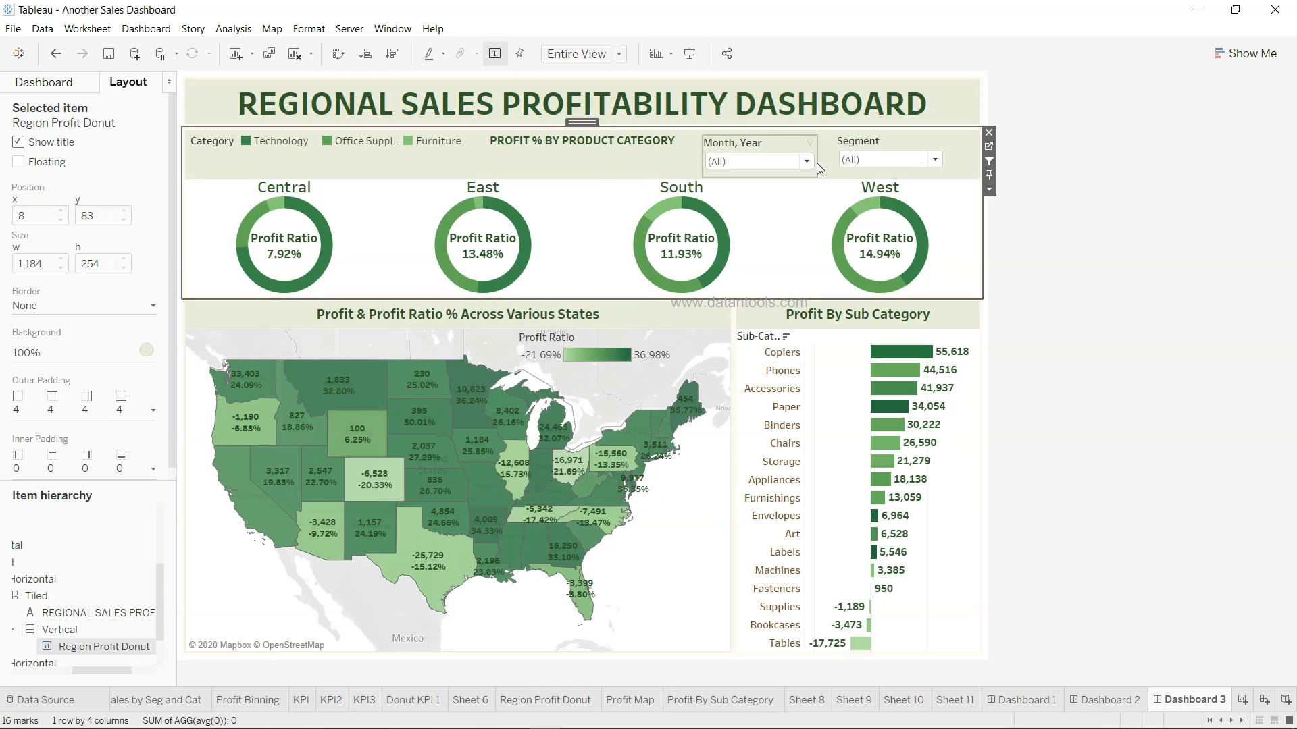
left_click(1122, 280)
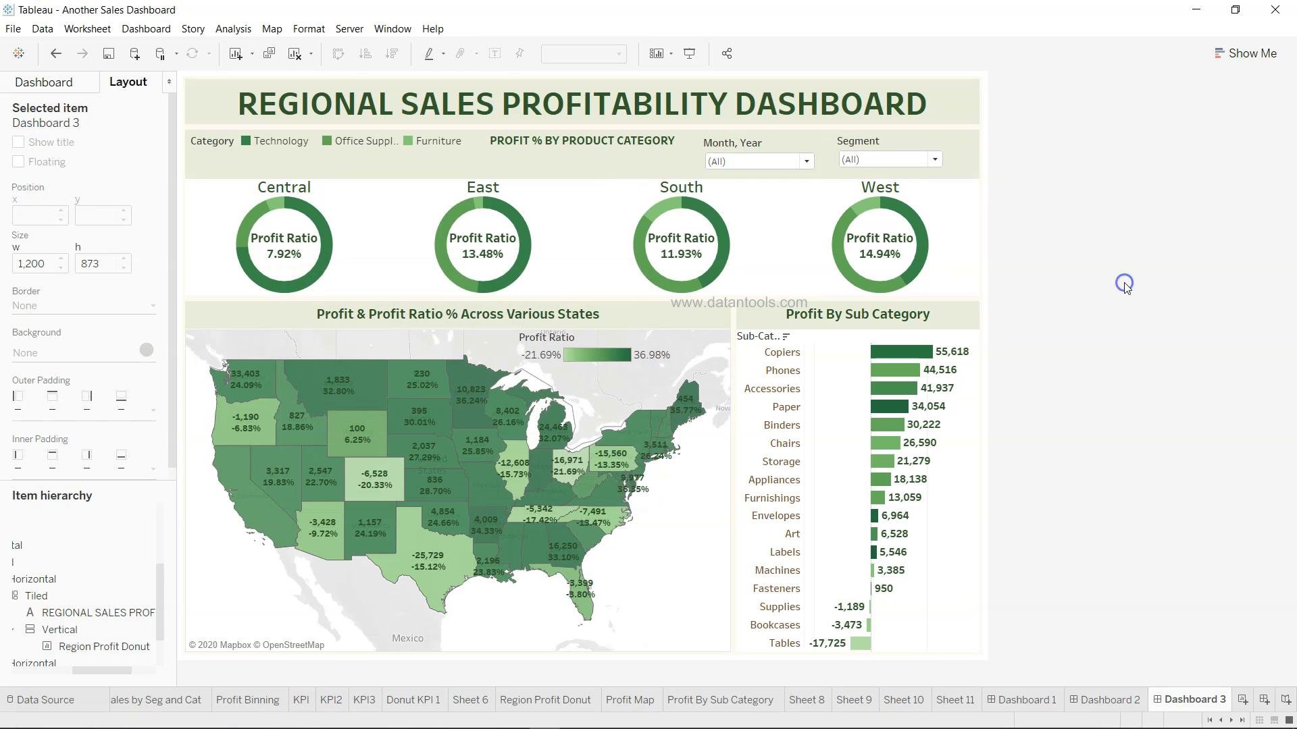
left_click(689, 54)
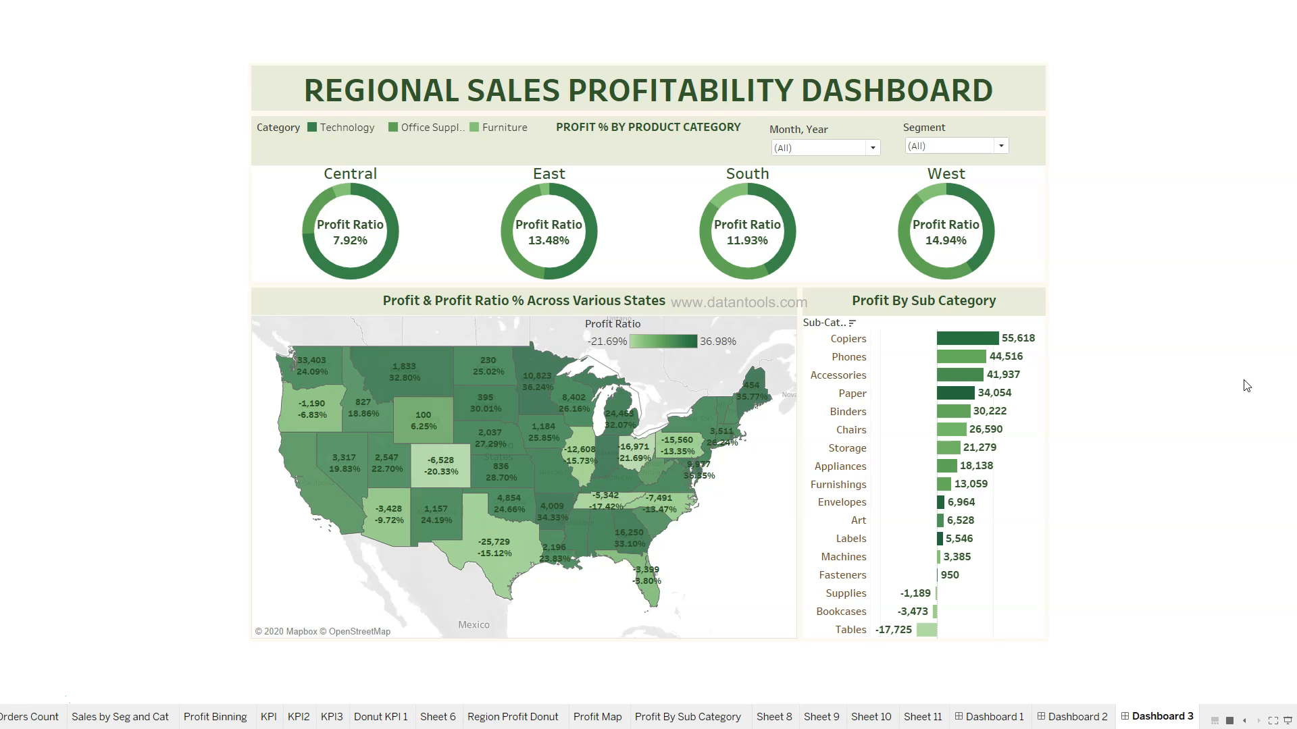
key("Escape")
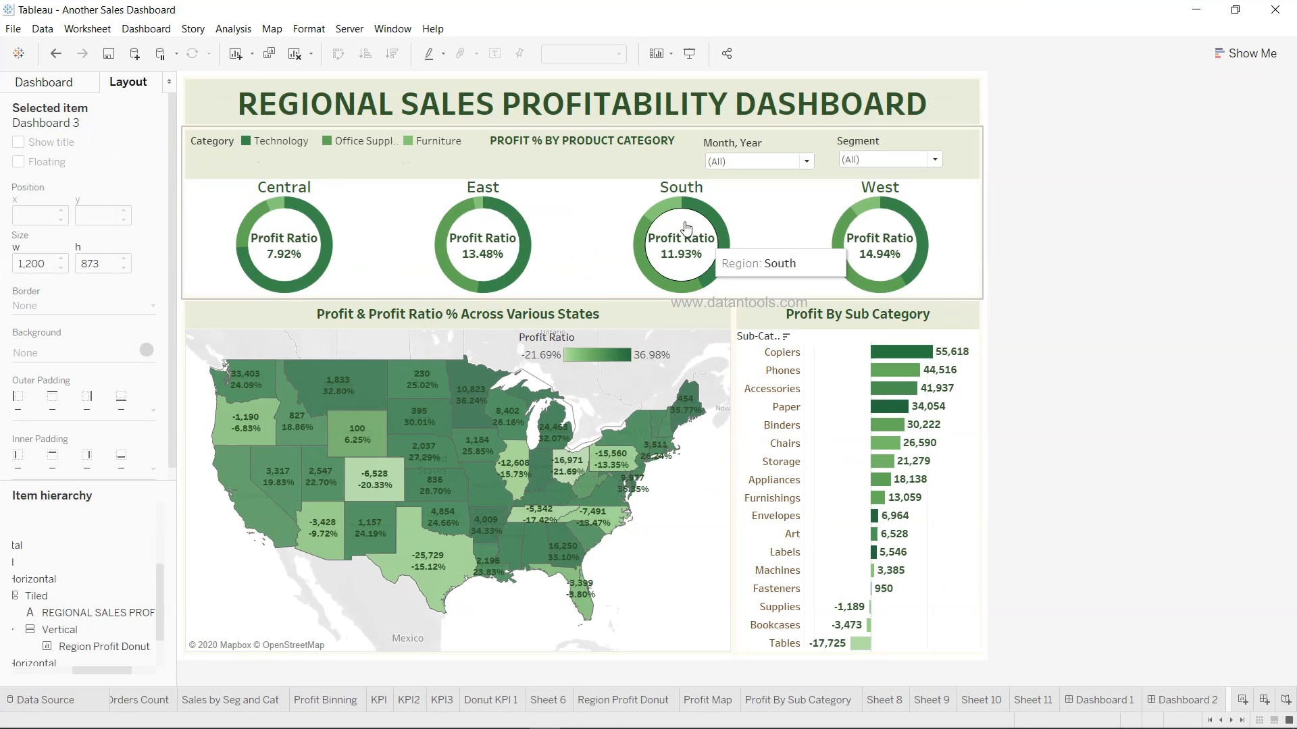
Give the Profit Map a #e8edda background using More colors
double_click(679, 322)
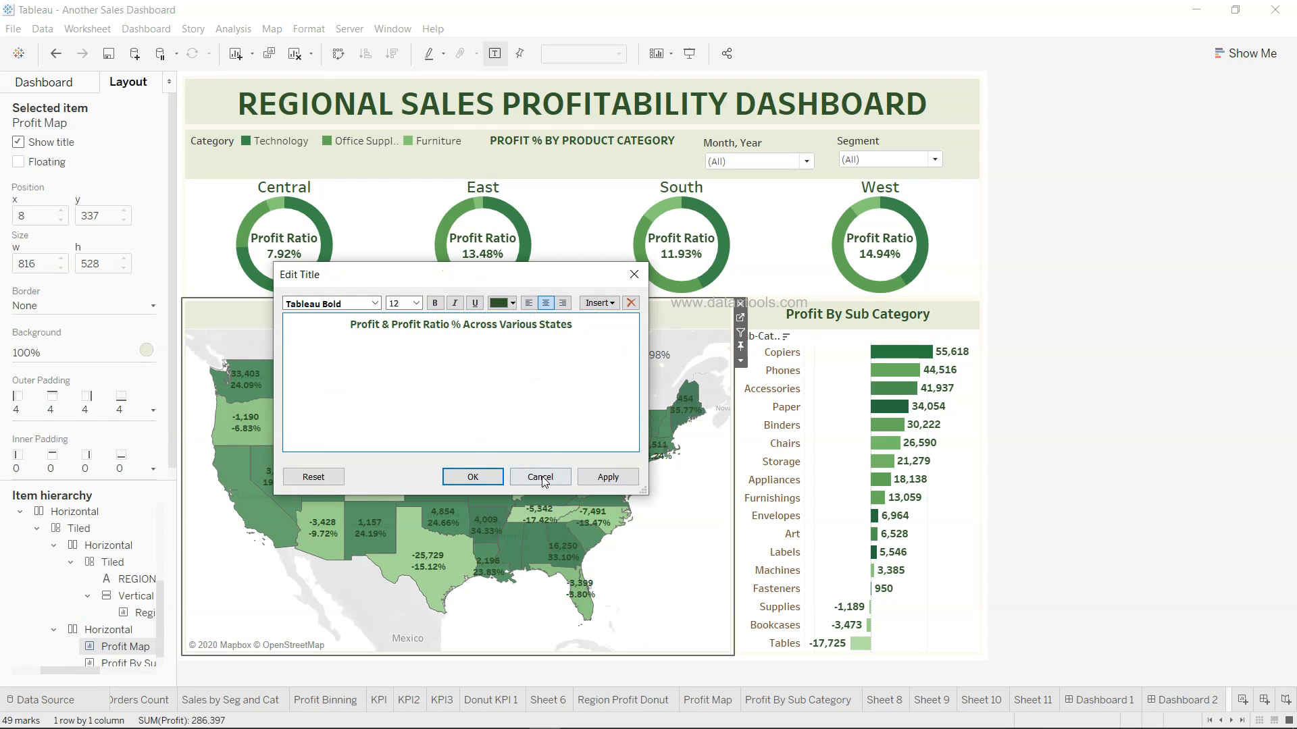
left_click(540, 478)
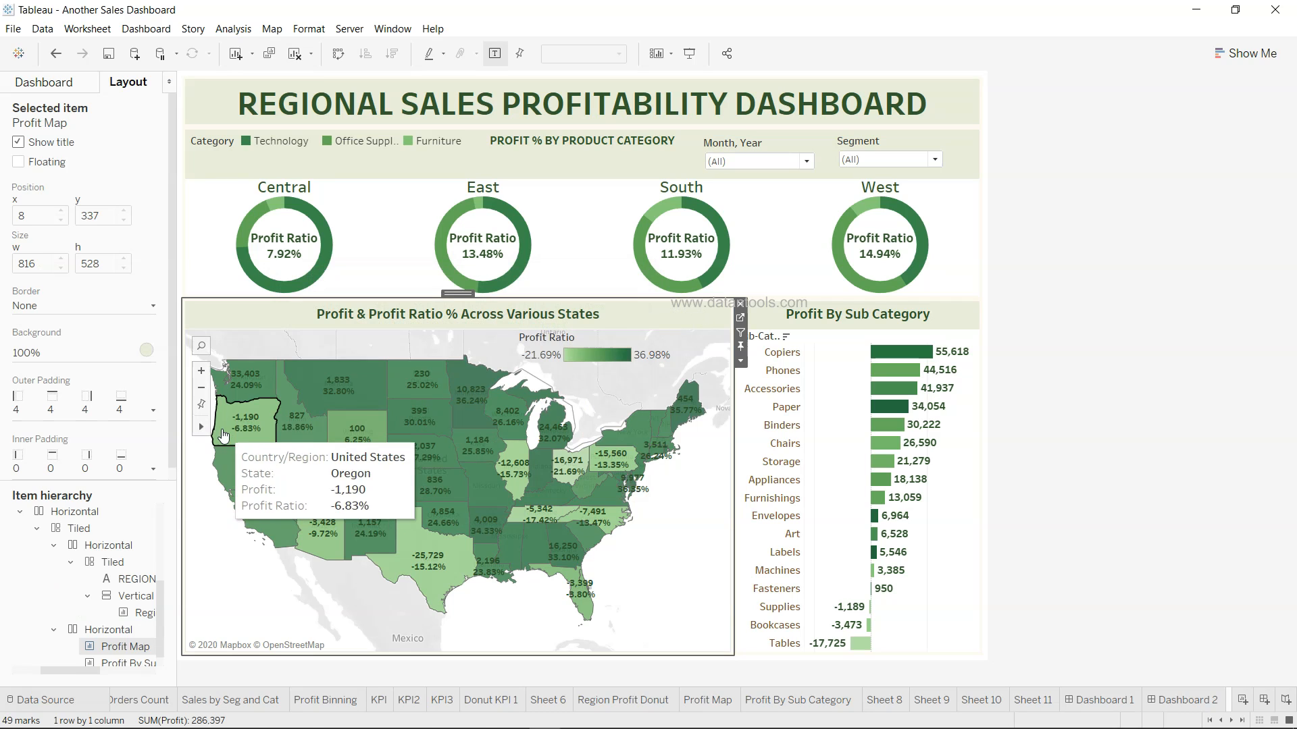
left_click(146, 350)
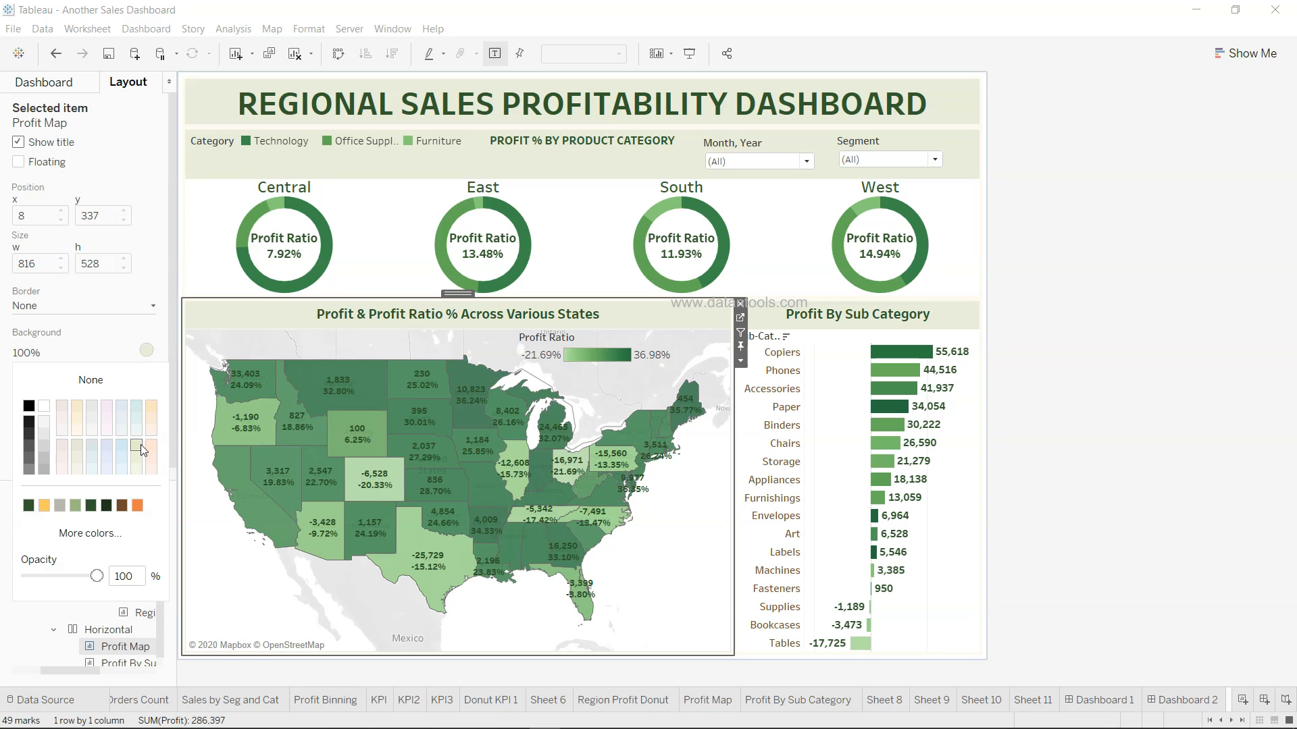
left_click(119, 537)
left_click_drag(764, 476, 670, 480)
left_click(734, 506)
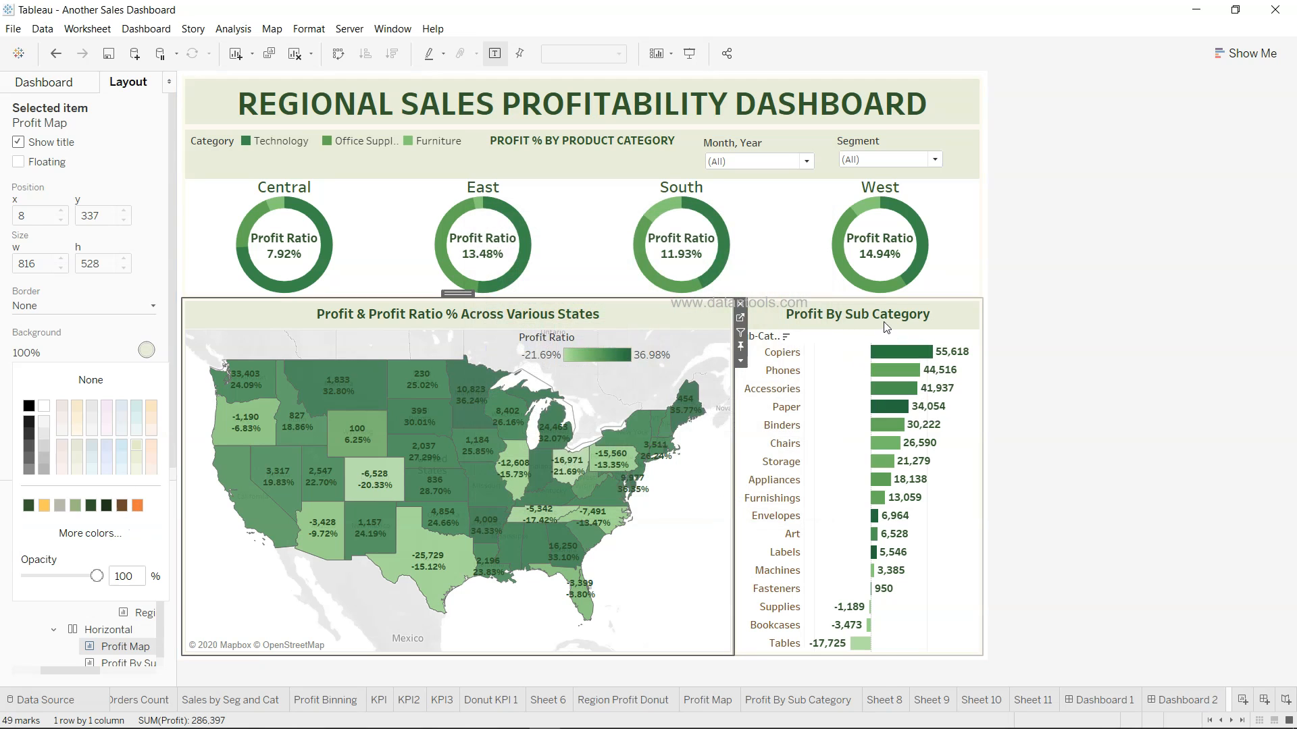
Apply the same #e8edda background to the Profit By Sub Category chart, then deselect everything
double_click(883, 316)
left_click(539, 476)
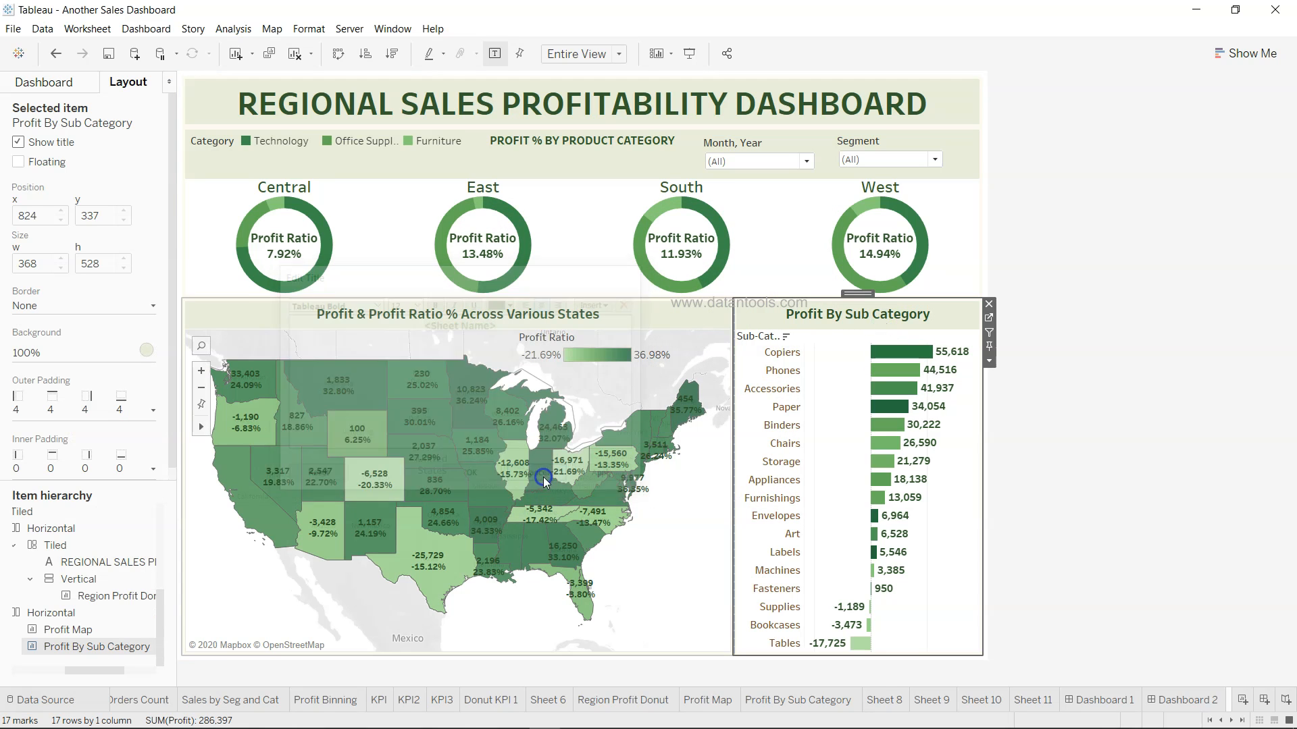
left_click(147, 351)
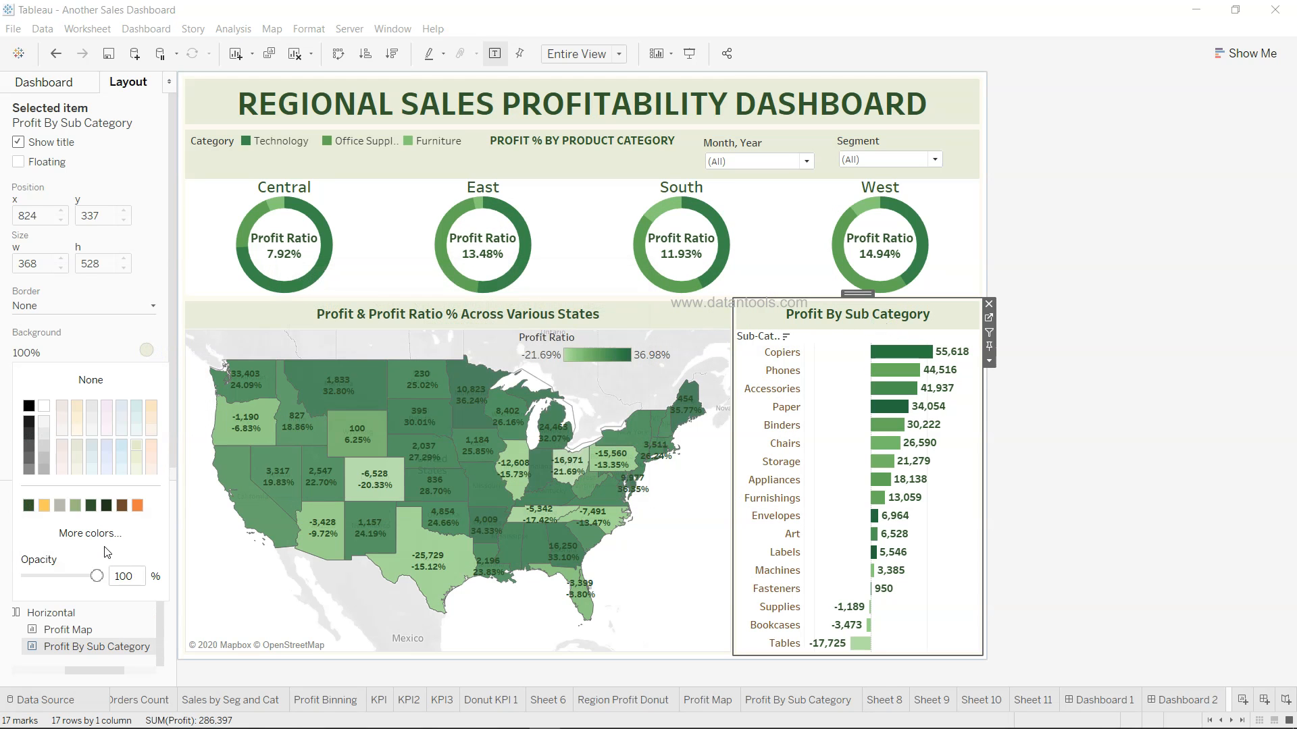
left_click(91, 533)
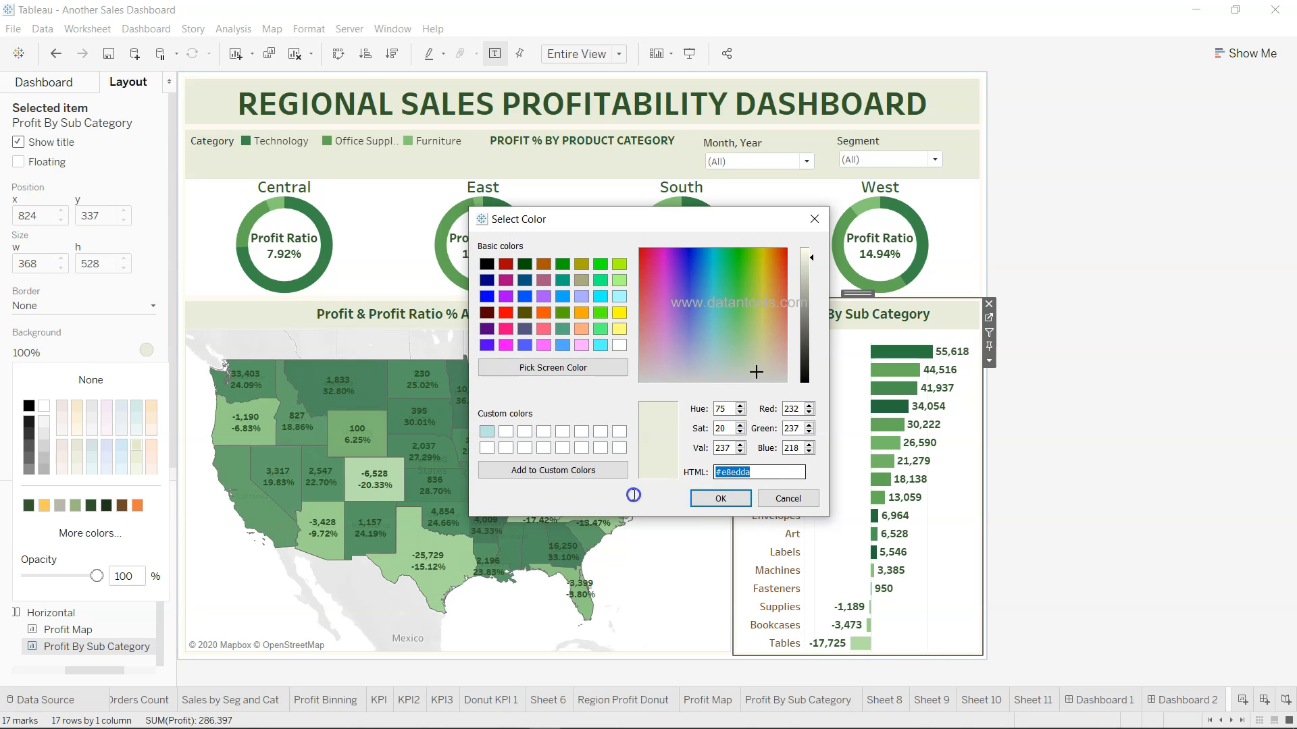
left_click(720, 499)
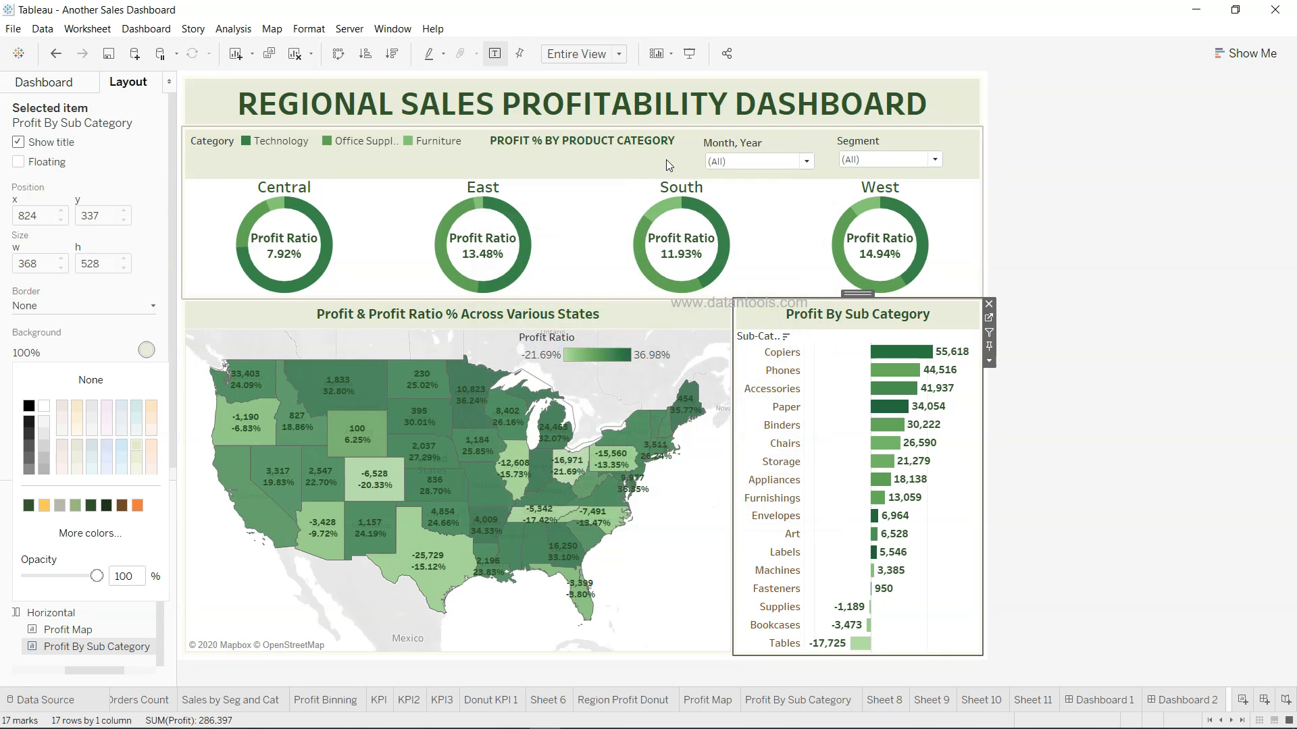
left_click(666, 159)
left_click(920, 122)
left_click(1085, 272)
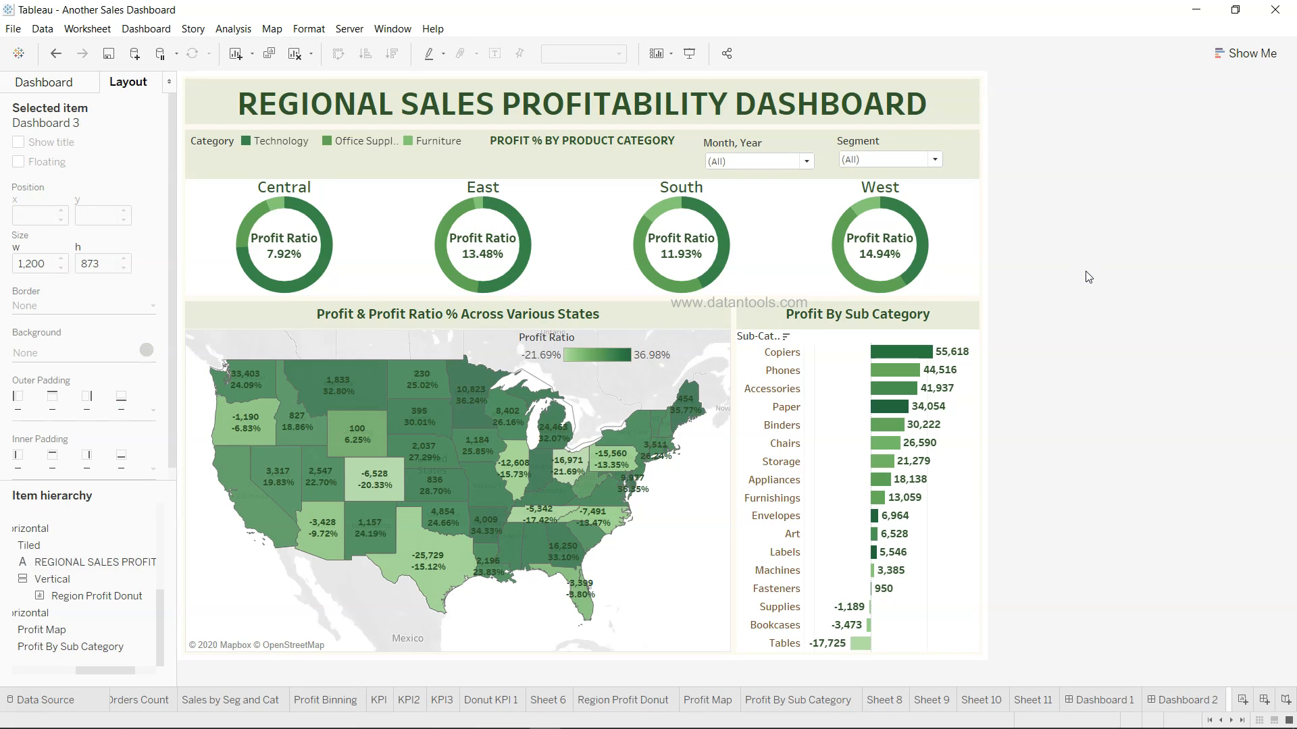